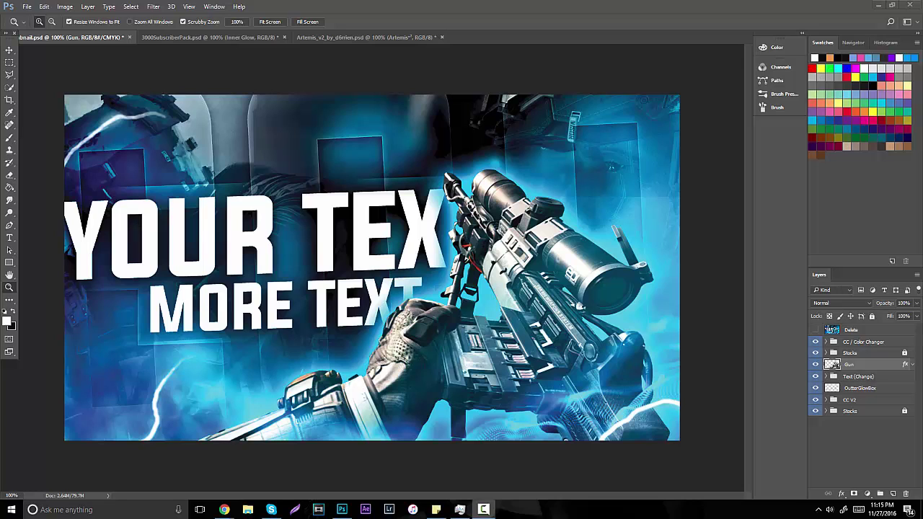
Review the open subscriber pack and Artemis documents, show the Artemis Cover layer, and return to the sniper thumbnail document.
click(202, 37)
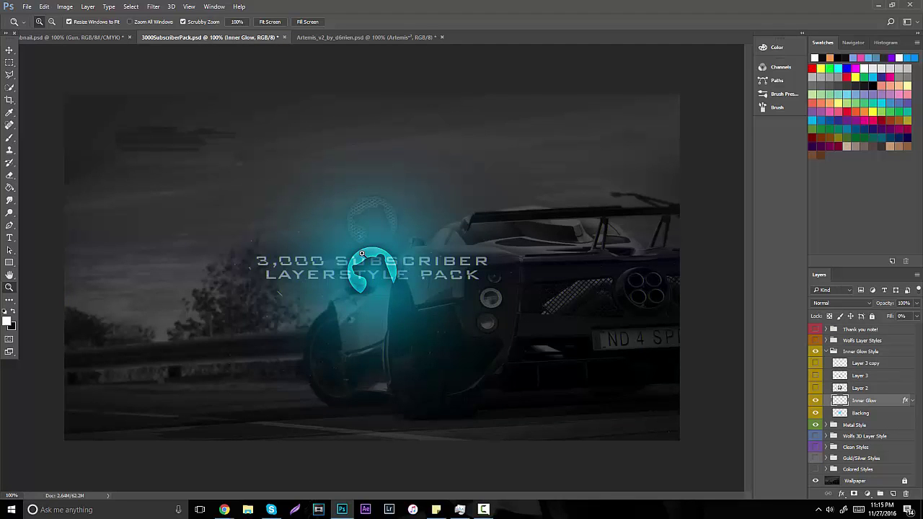
click(351, 39)
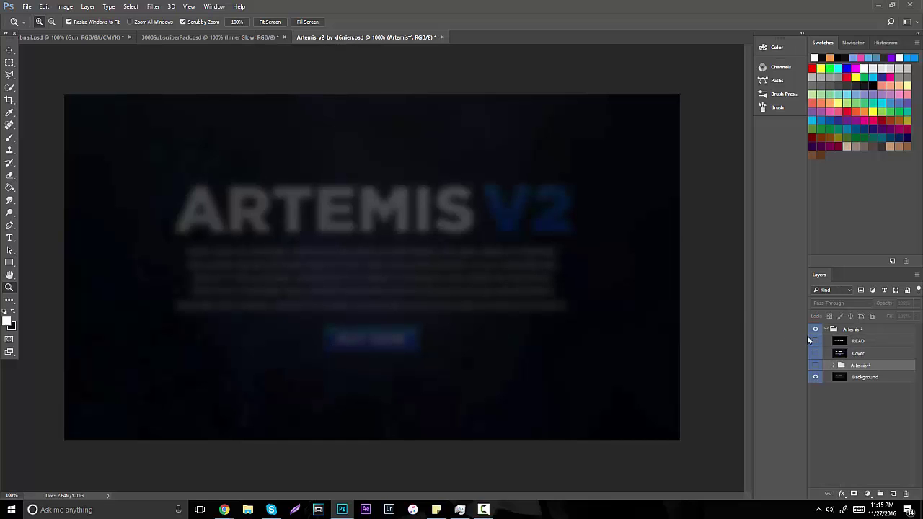
click(815, 353)
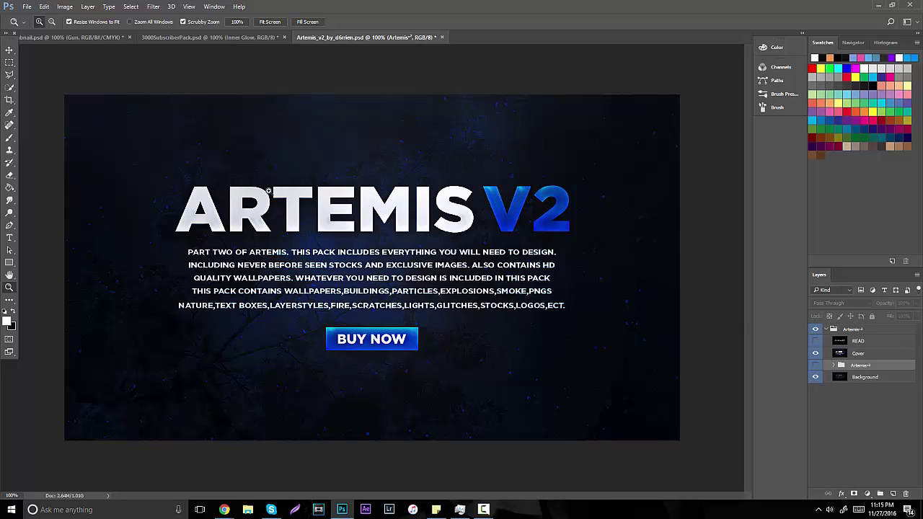
click(81, 36)
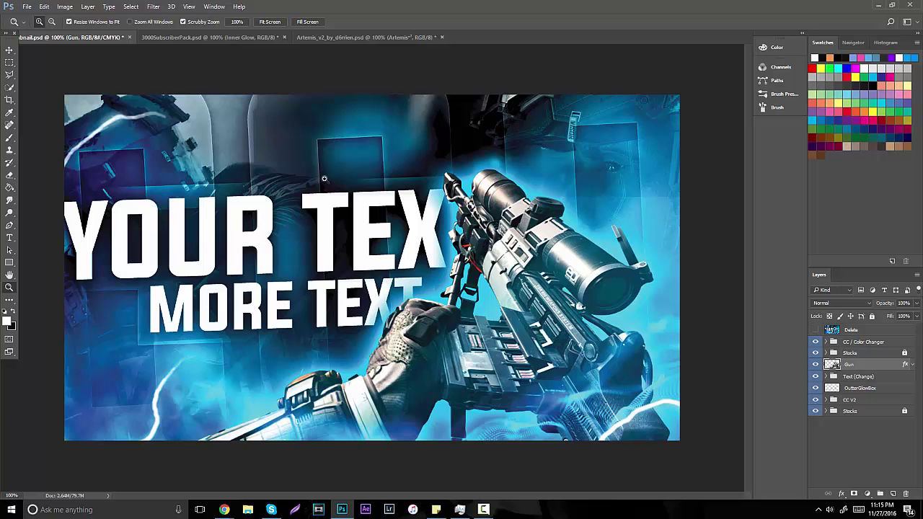
Switch to Chrome, play the Infinite Warfare slow-motion weapons video, pause on the KBS Longbow at 9:30, and return to Photoshop.
mouse_move(224, 511)
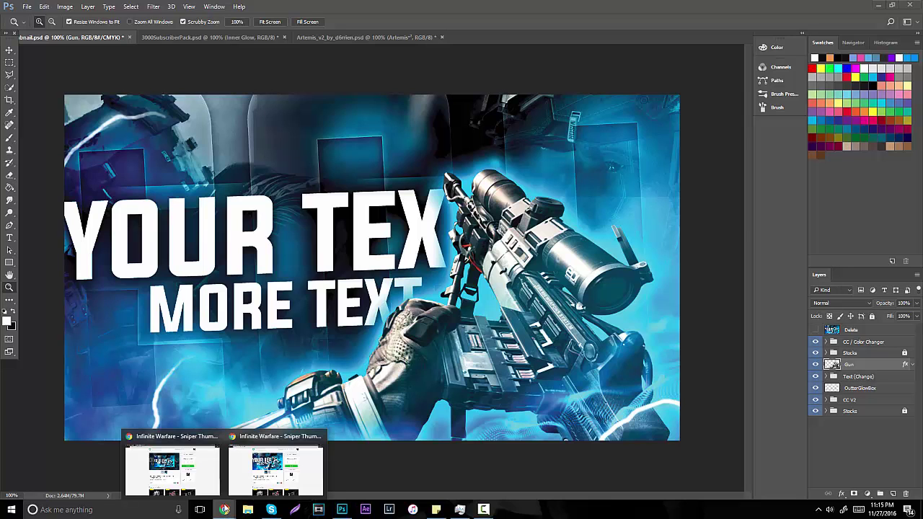
click(161, 476)
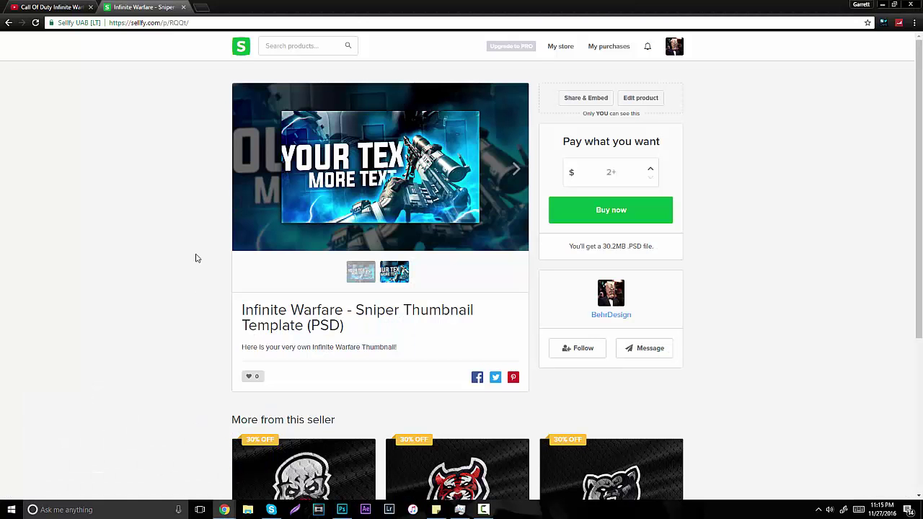
click(62, 5)
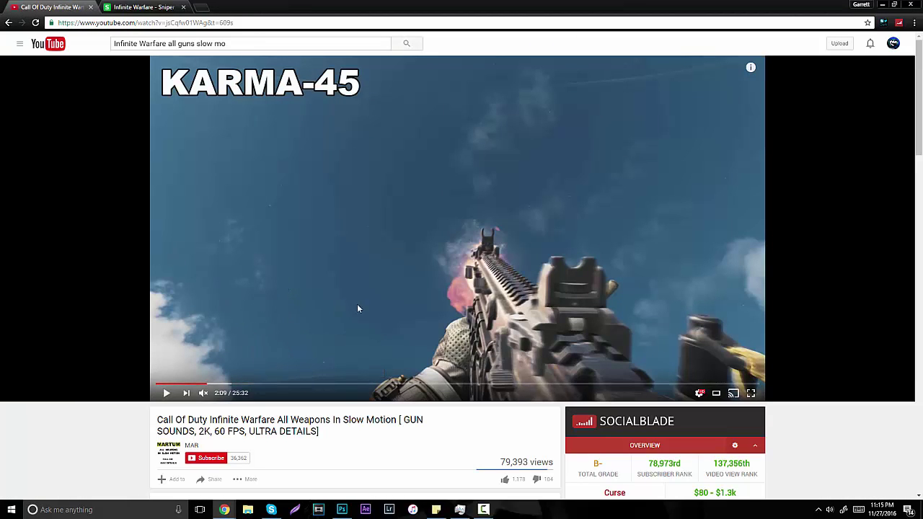
click(287, 339)
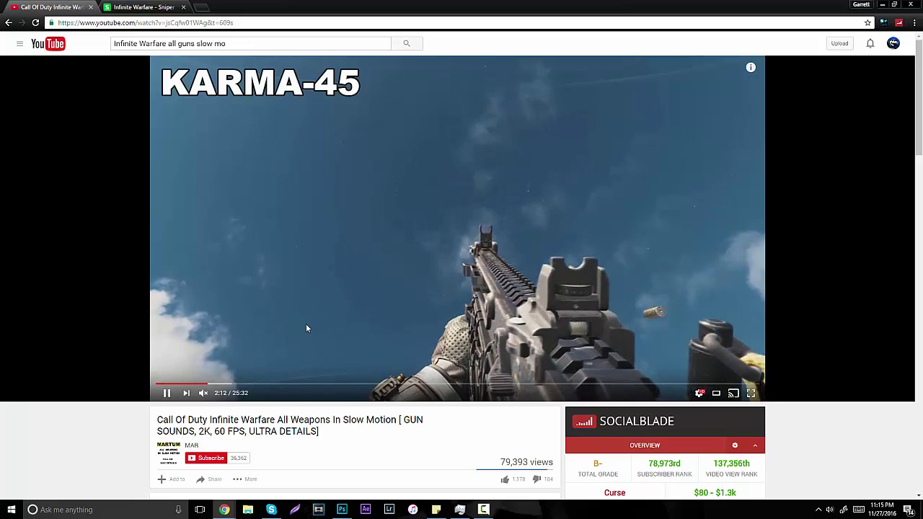
click(379, 383)
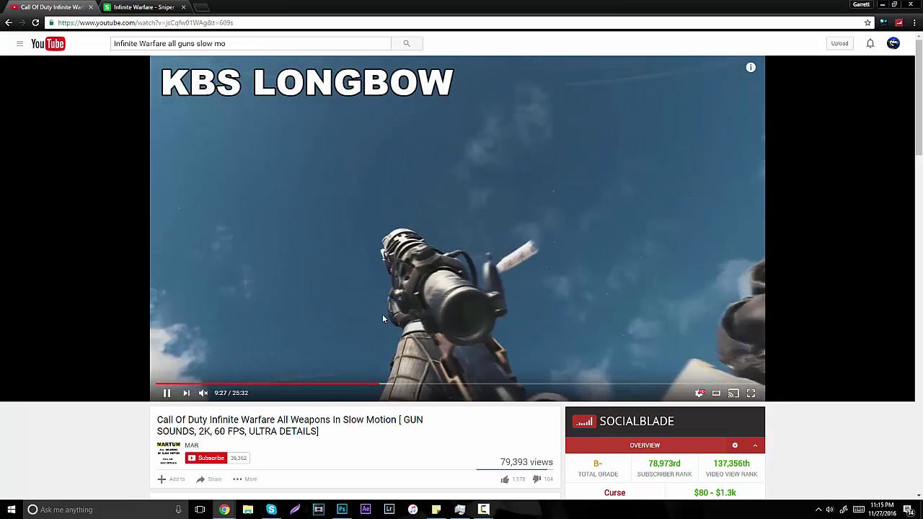
click(383, 326)
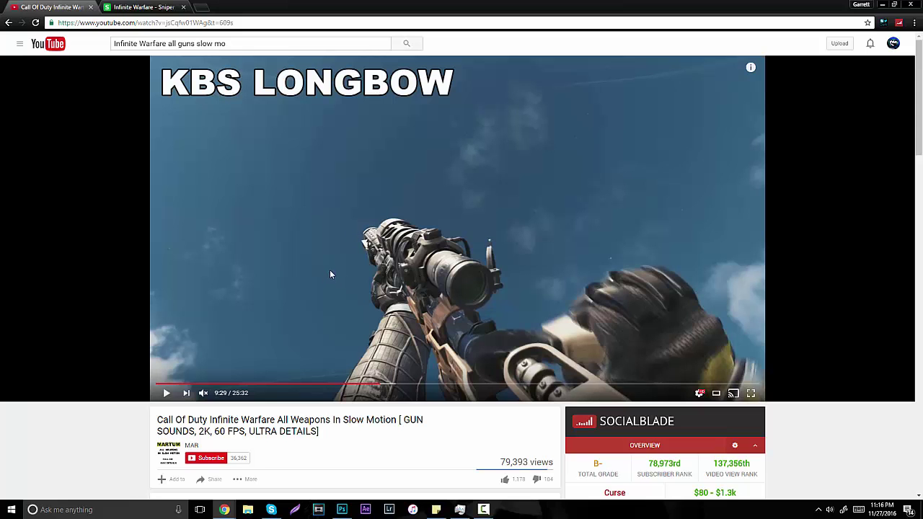
click(463, 308)
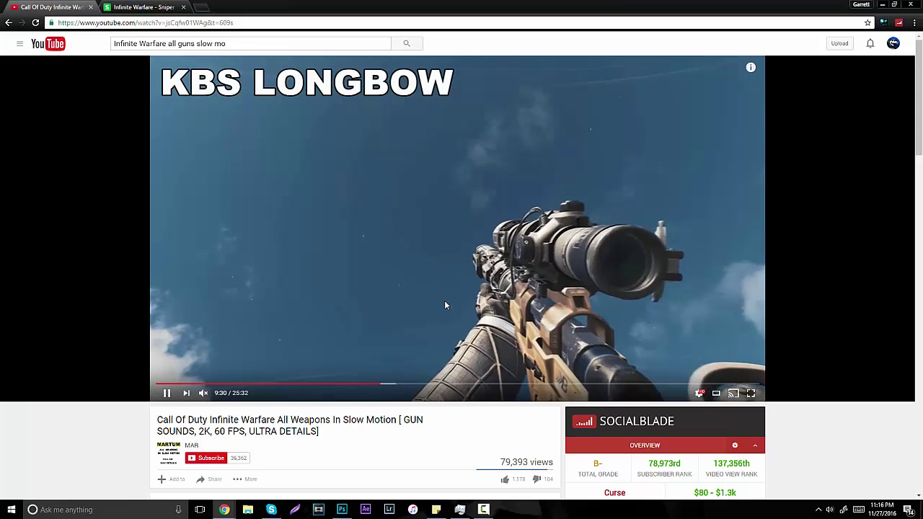
click(445, 305)
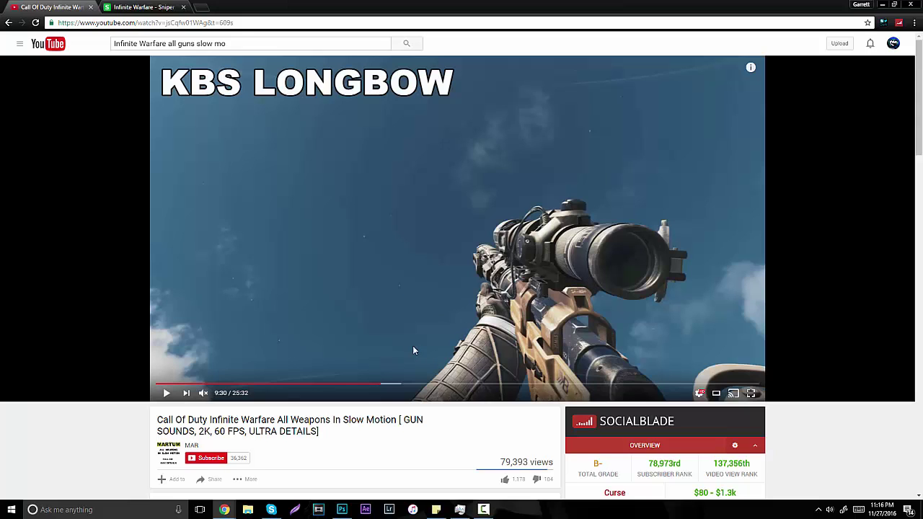
mouse_move(191, 450)
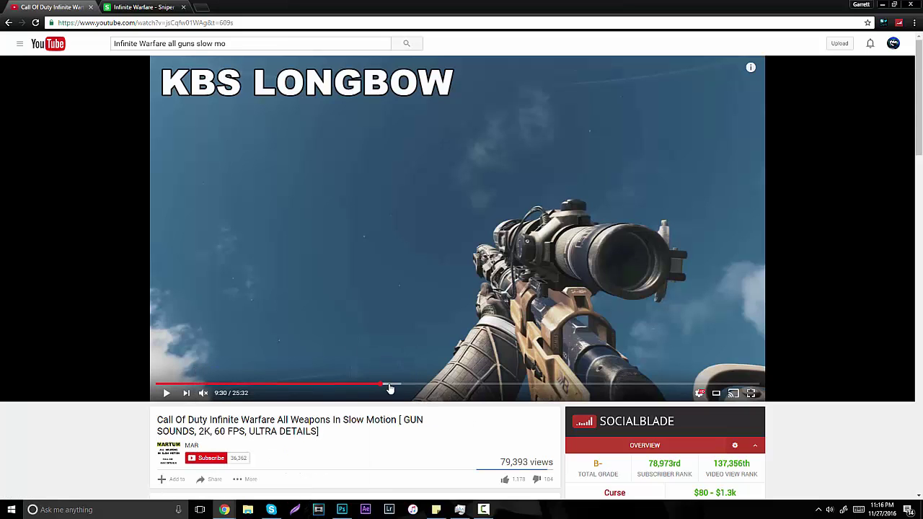
click(123, 6)
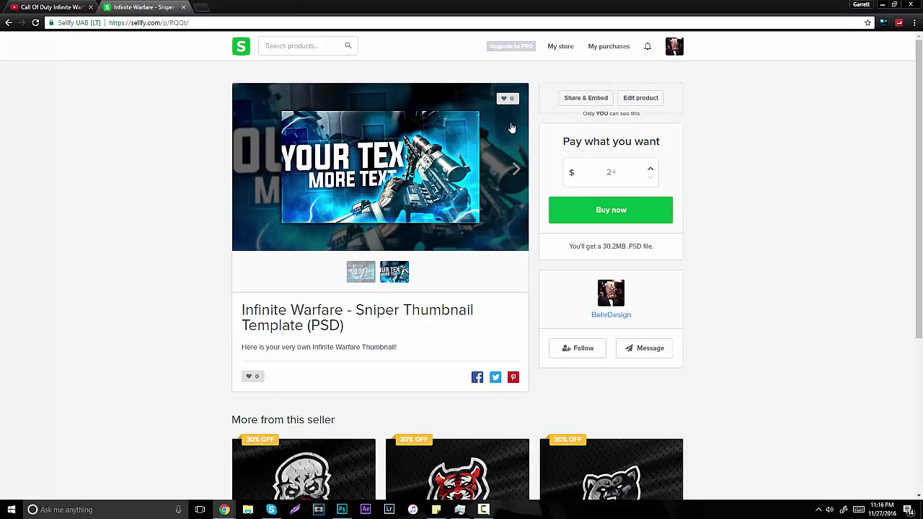
click(882, 4)
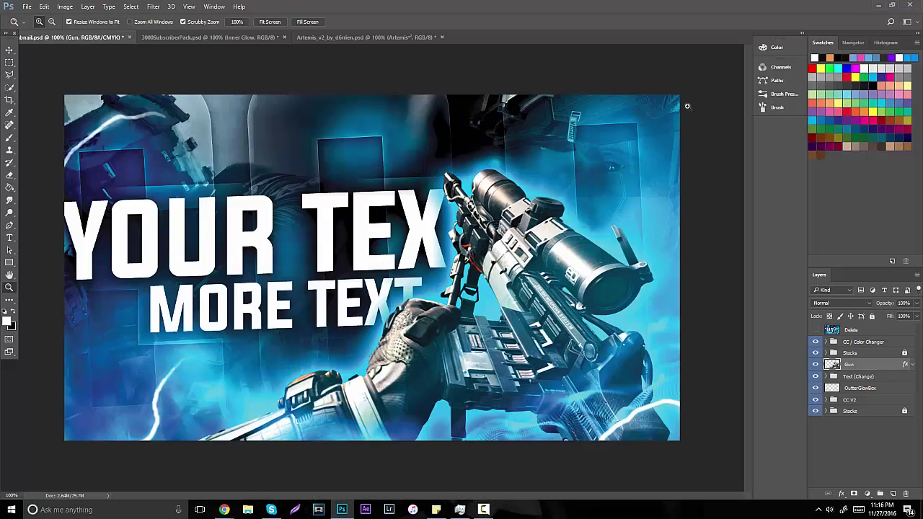
Create a 1280 x 720 px grayscale document at 72 pixels/inch and fill its background with black.
click(26, 7)
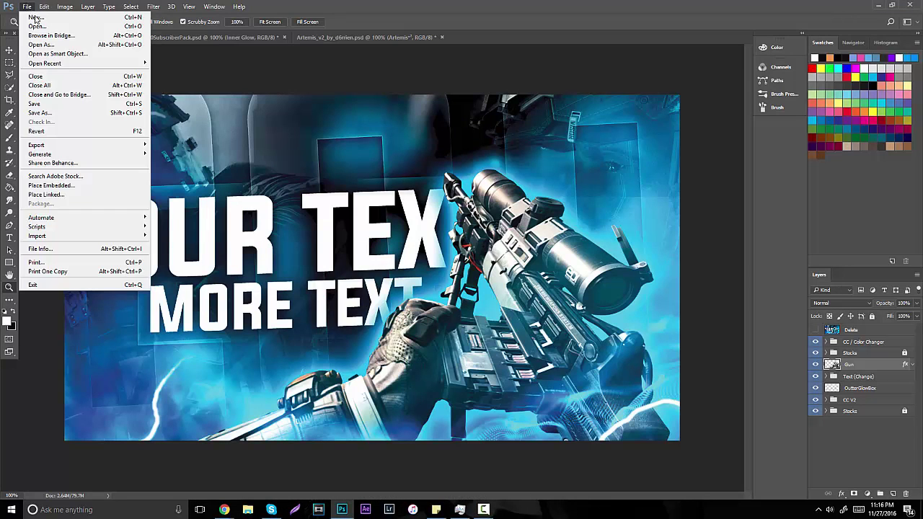
click(33, 16)
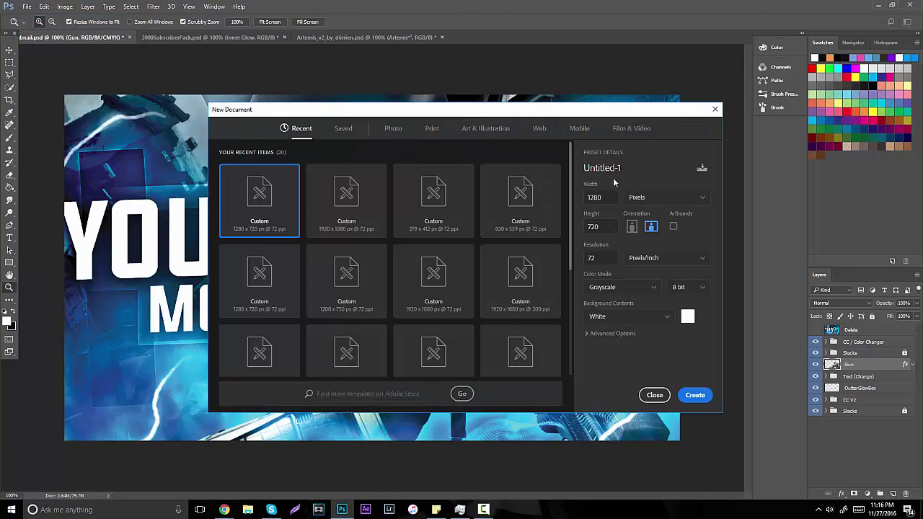
click(692, 396)
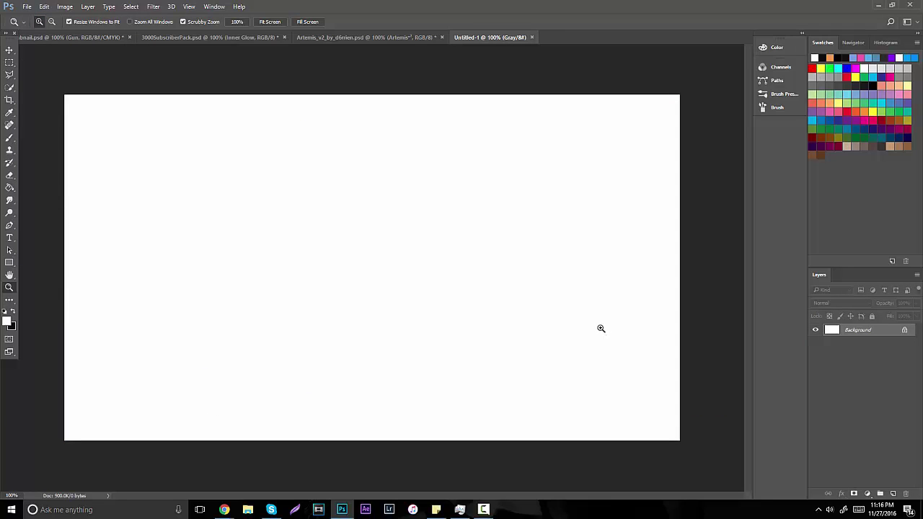
key(alt+BackSpace)
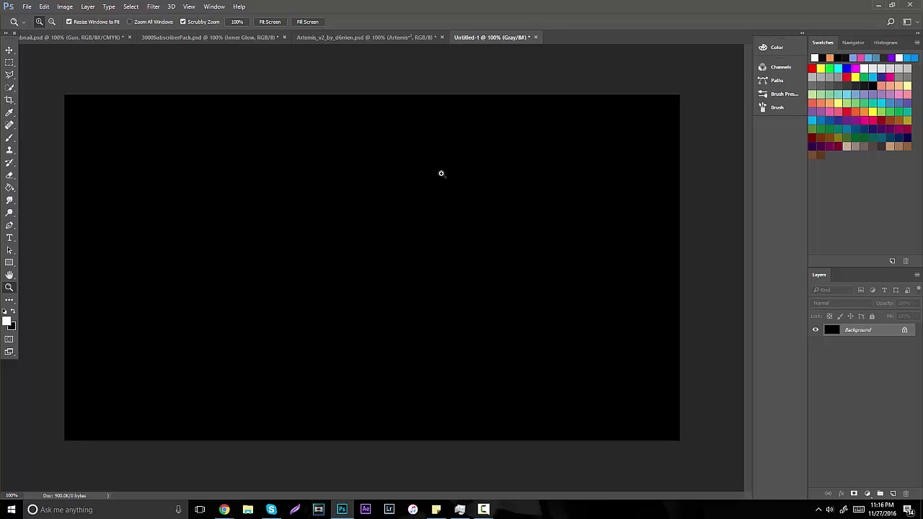
In the sniper thumbnail document, move the Gun layer left and slightly up so more of the weapon lies within the canvas.
click(98, 37)
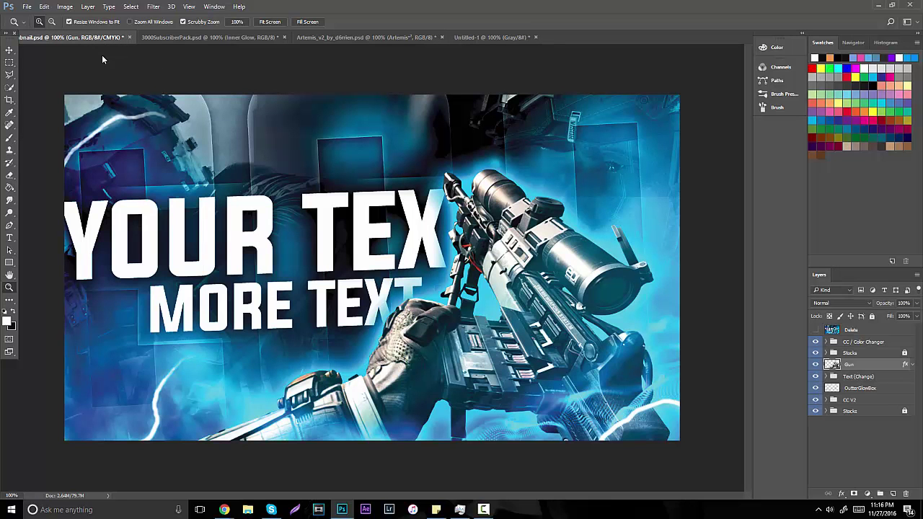
click(9, 49)
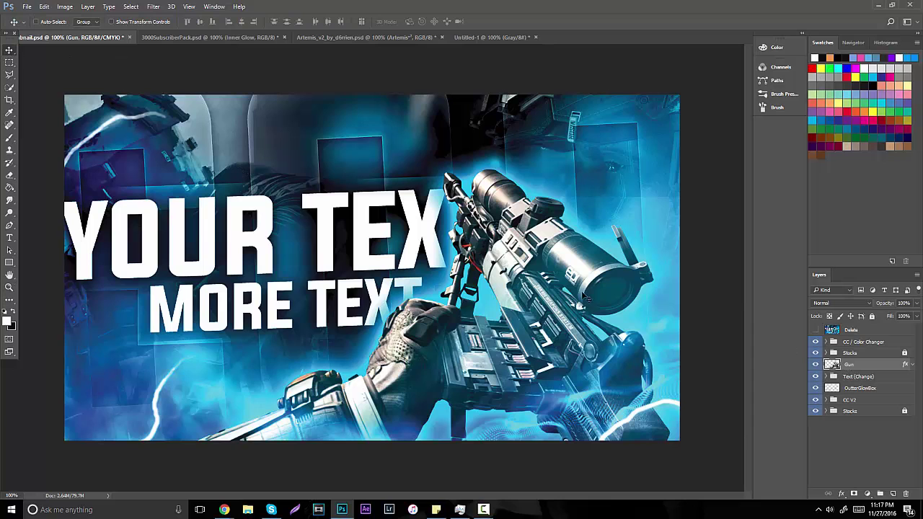
drag(583, 296, 497, 39)
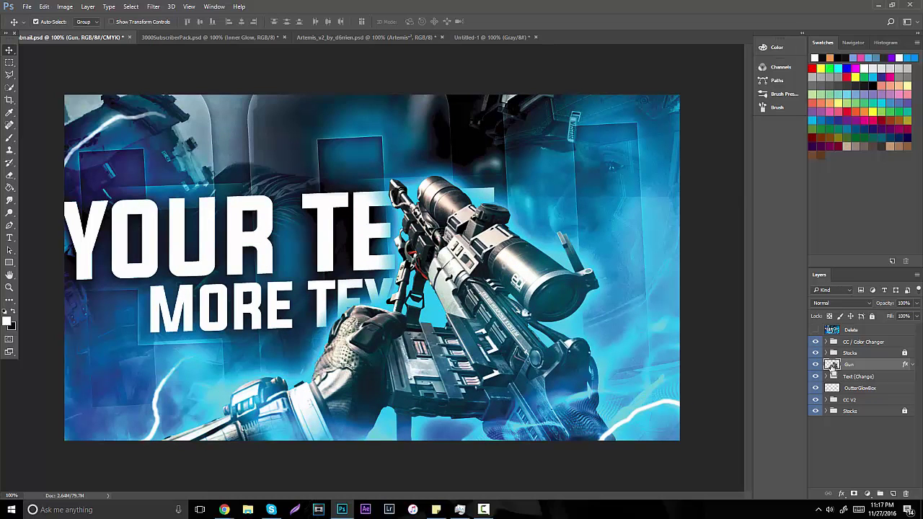
drag(625, 299, 639, 290)
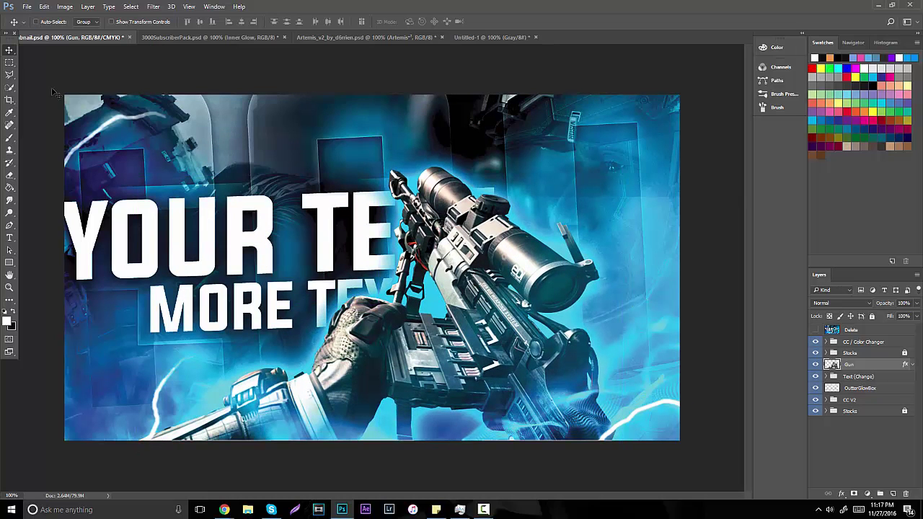
Marquee-select the gun in the thumbnail, cut it out of its layer and paste it into the black Untitled-1 document.
click(10, 62)
drag(89, 94, 695, 457)
key(Delete)
key(ctrl+d)
click(474, 37)
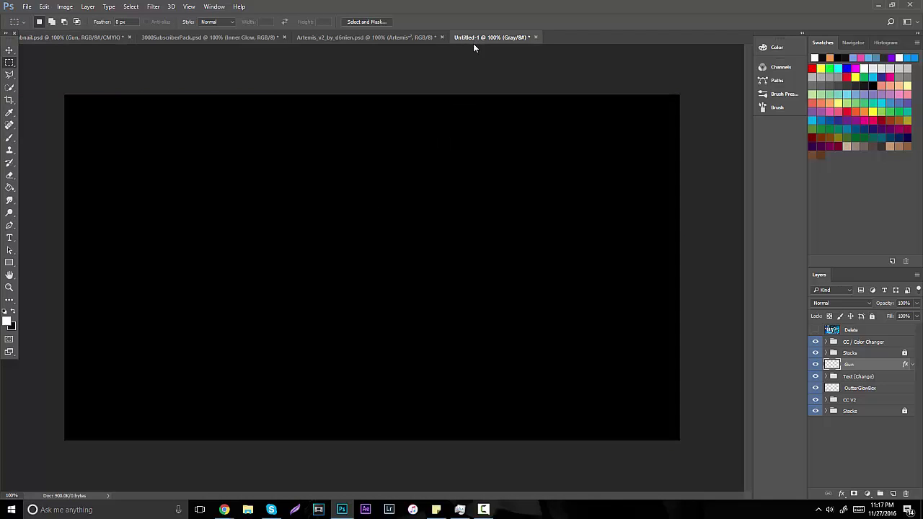
key(ctrl+v)
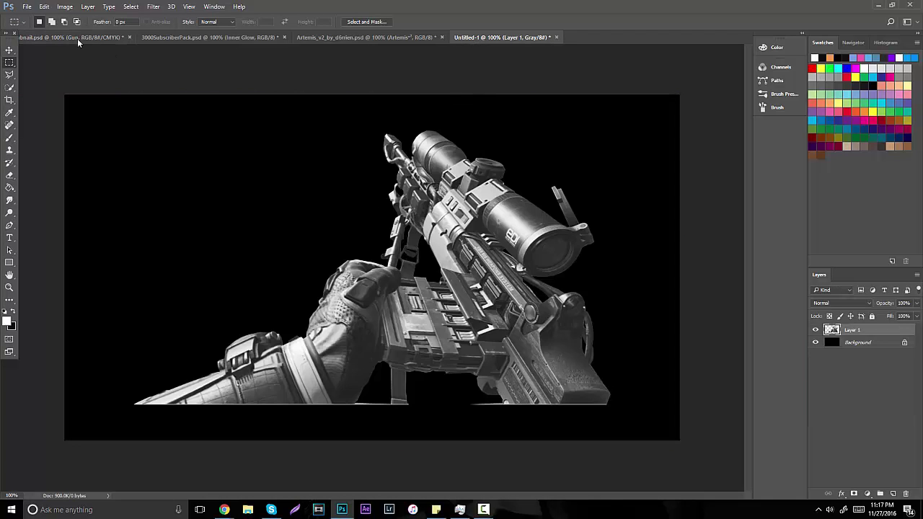
Convert the Untitled-1 document to RGB Color mode without flattening its layers.
click(64, 7)
mouse_move(72, 17)
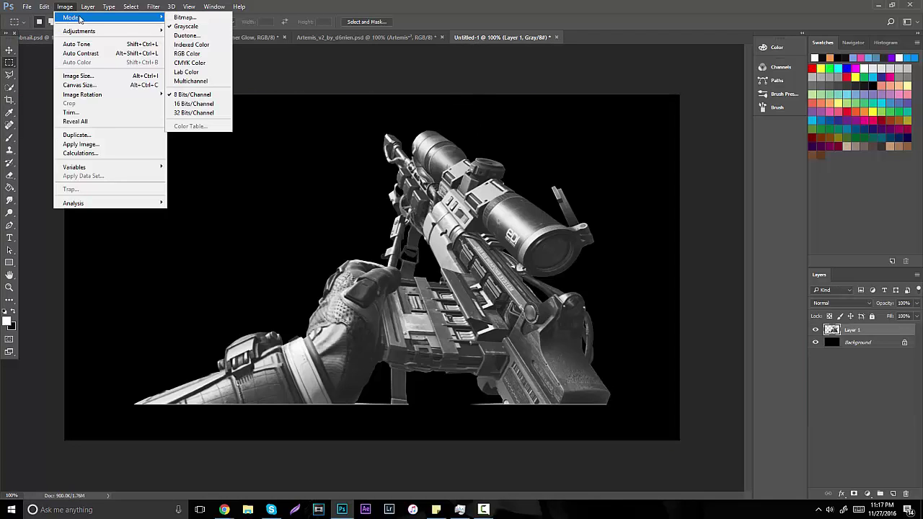
click(197, 55)
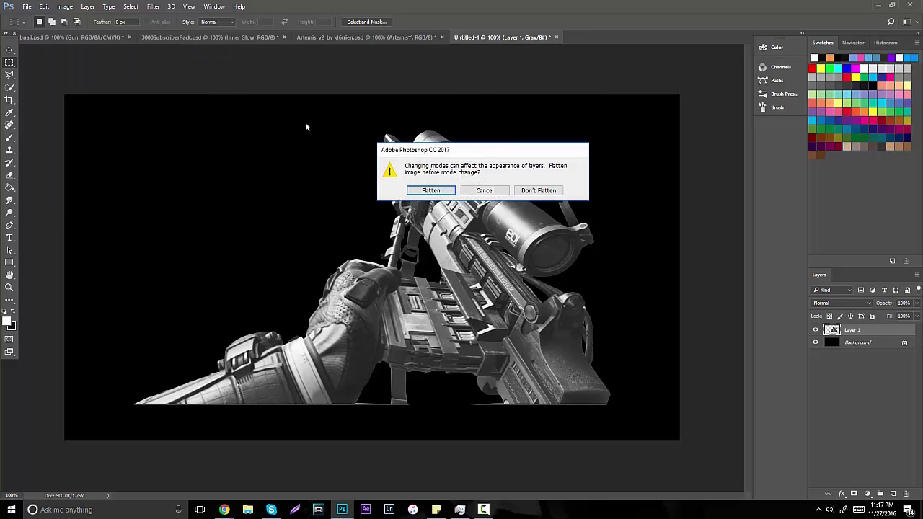
click(539, 191)
Paste the gun again in full colour and delete the grayscale copy on Layer 1.
key(ctrl+v)
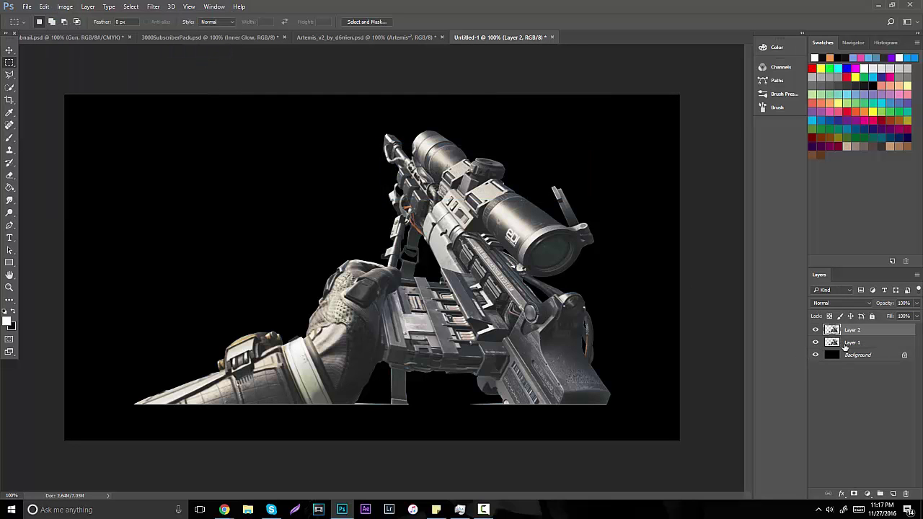
click(851, 343)
click(905, 494)
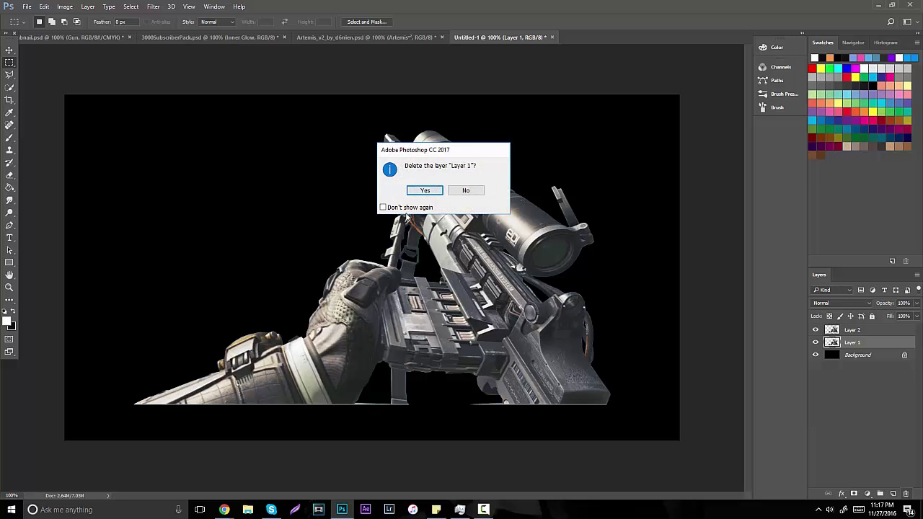
click(425, 191)
Move the colour gun on Layer 2 down and right so its cut edge meets the bottom of the canvas.
click(10, 50)
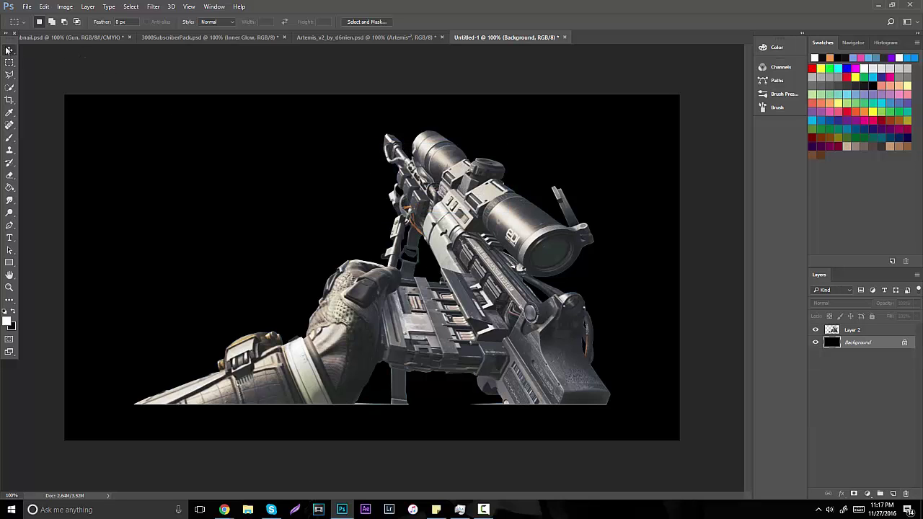
click(844, 330)
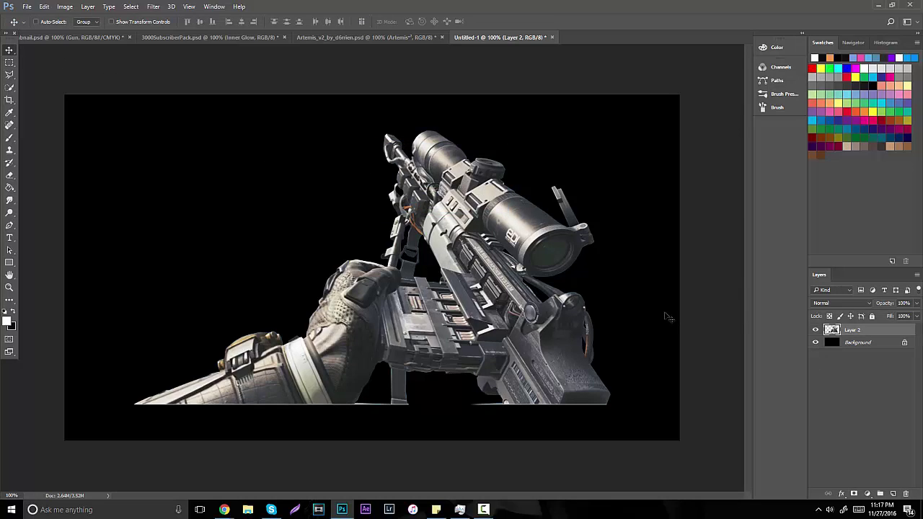
drag(614, 287, 664, 321)
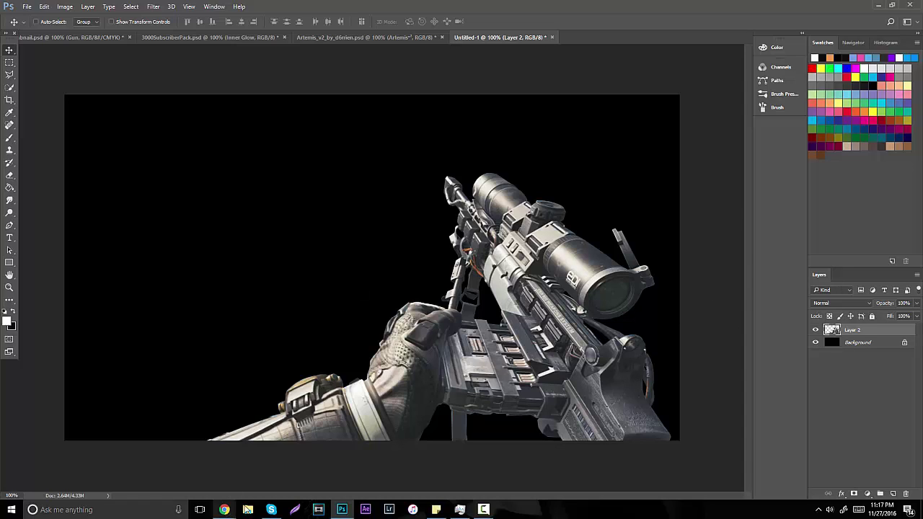
Switch to Chrome and run a Google image search for "infinite warfare wallpaper" in a new tab.
mouse_move(224, 510)
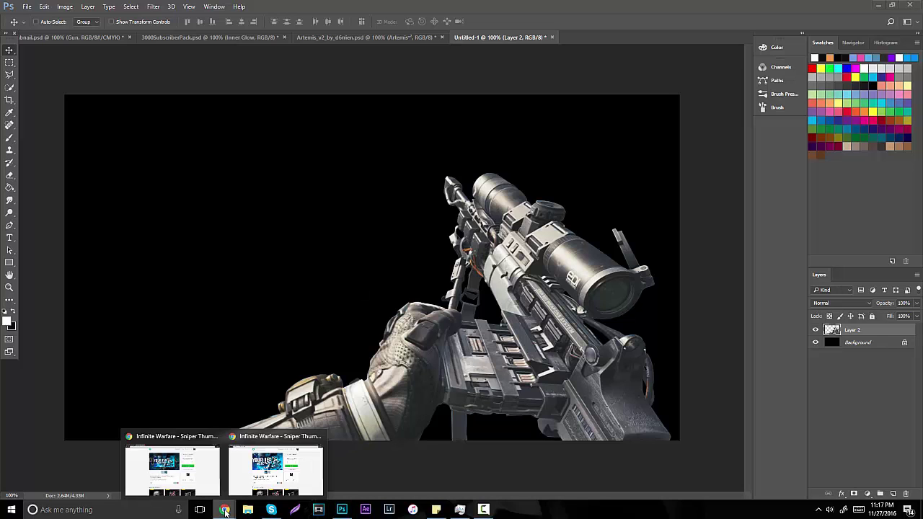
click(184, 459)
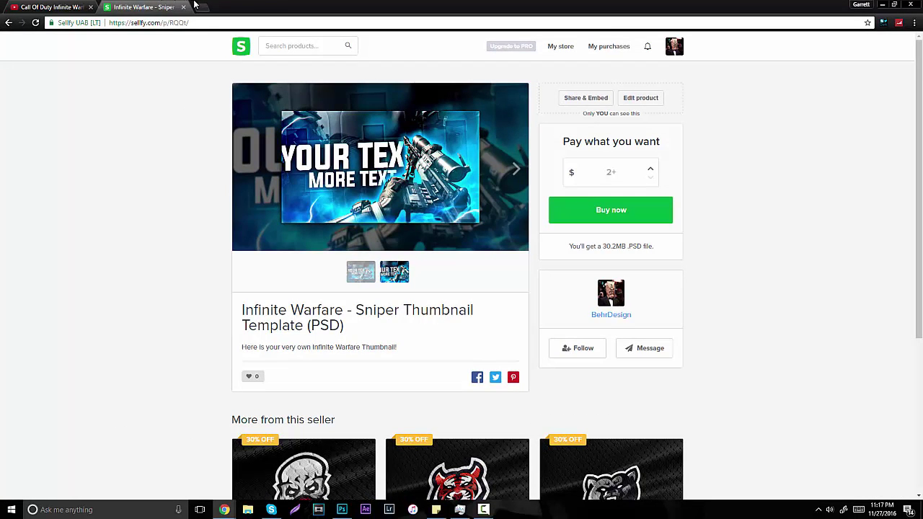
click(195, 5)
text(Infinite )
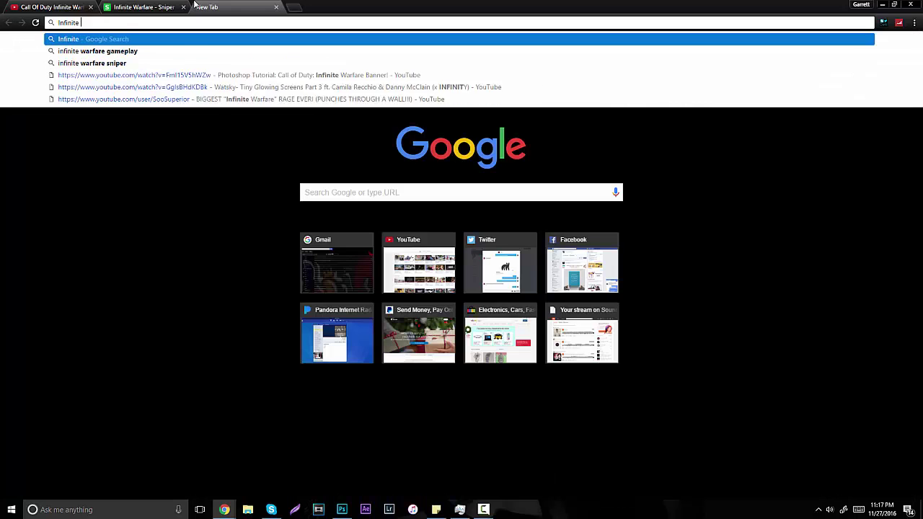
text(warfare )
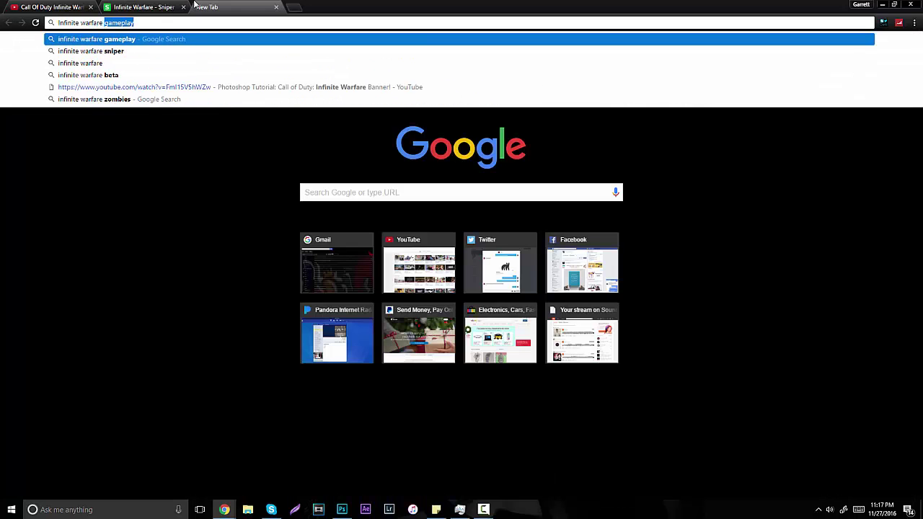
text(wallpaper)
key(Return)
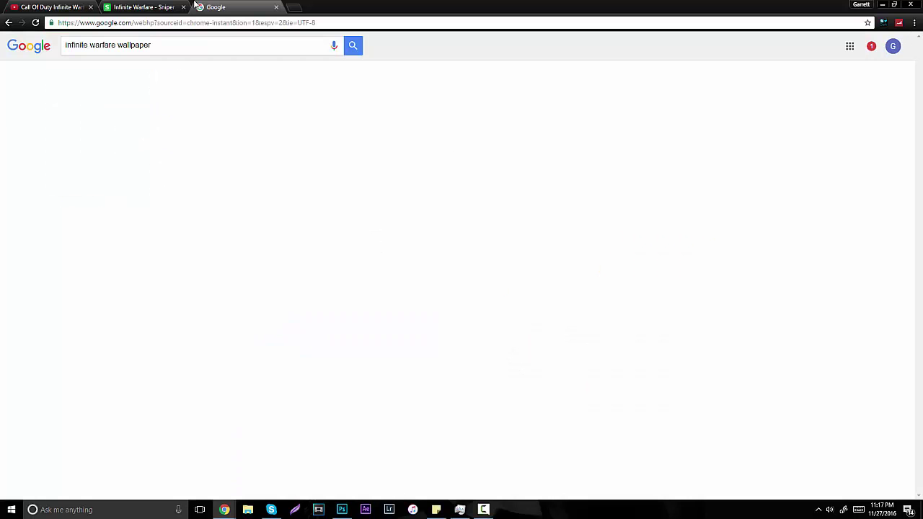
click(99, 75)
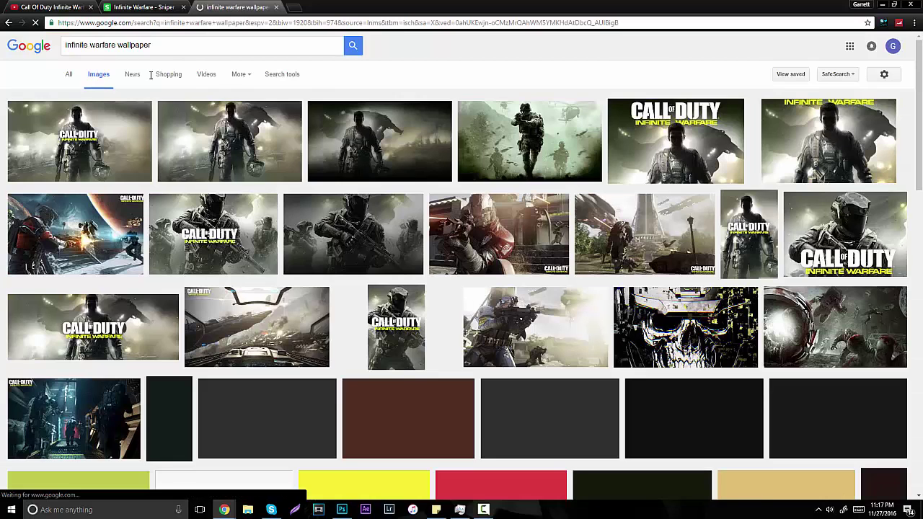
Filter the image results to sizes larger than 2 MP.
click(283, 74)
click(74, 100)
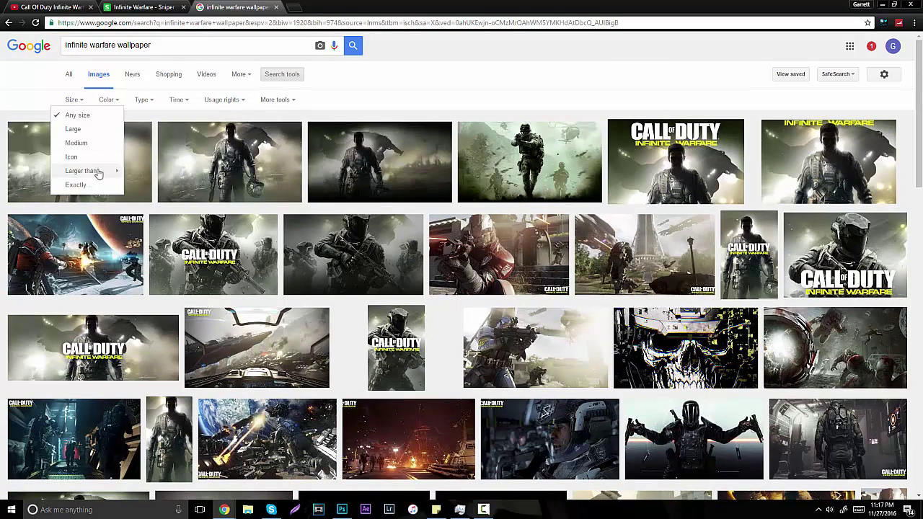
mouse_move(92, 170)
click(160, 196)
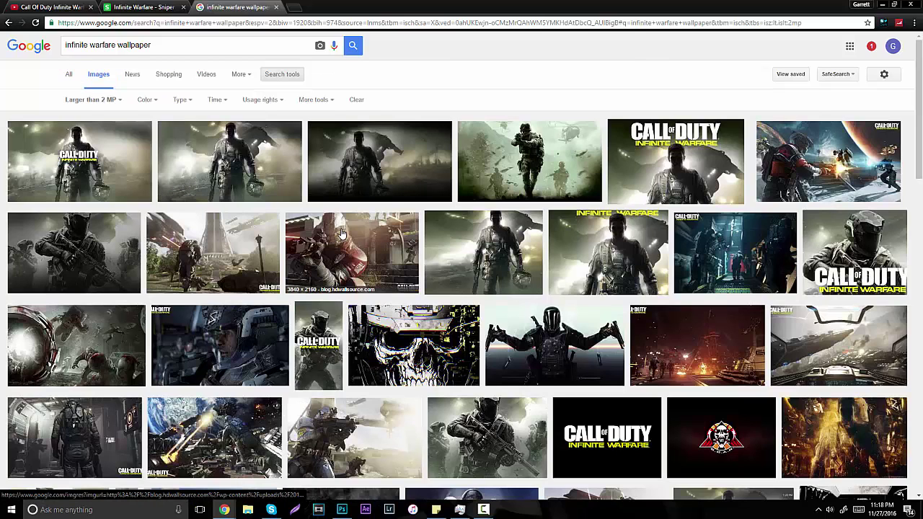
click(266, 319)
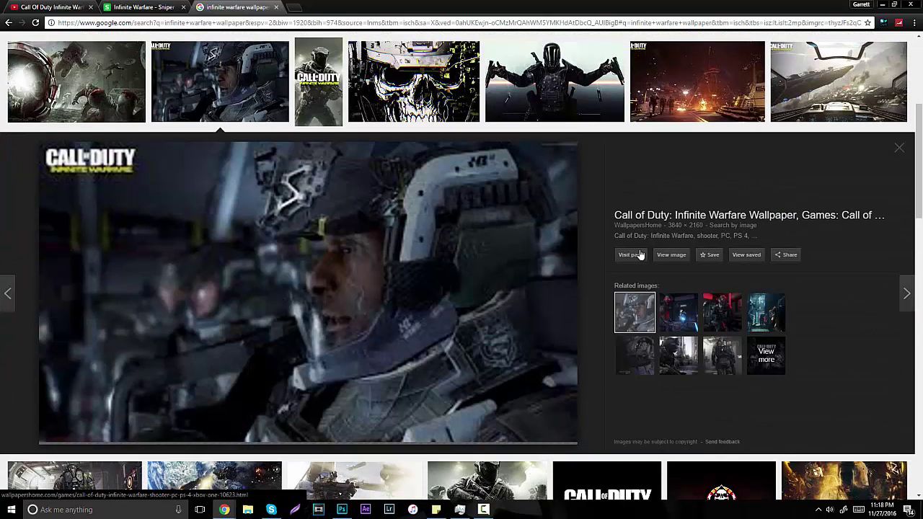
click(670, 255)
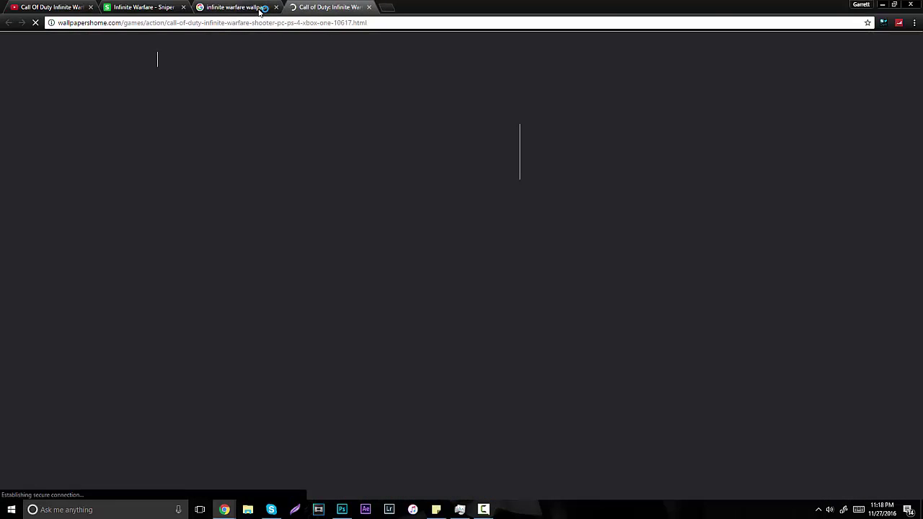
click(260, 8)
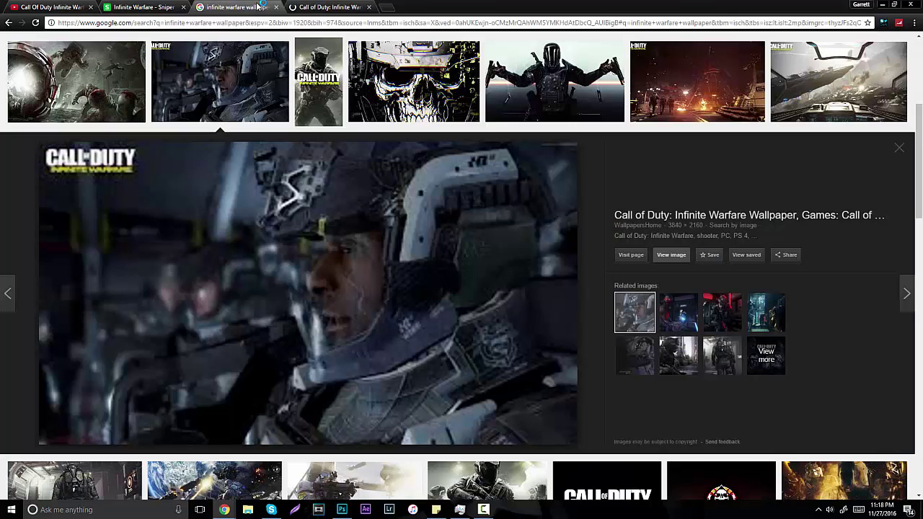
click(324, 6)
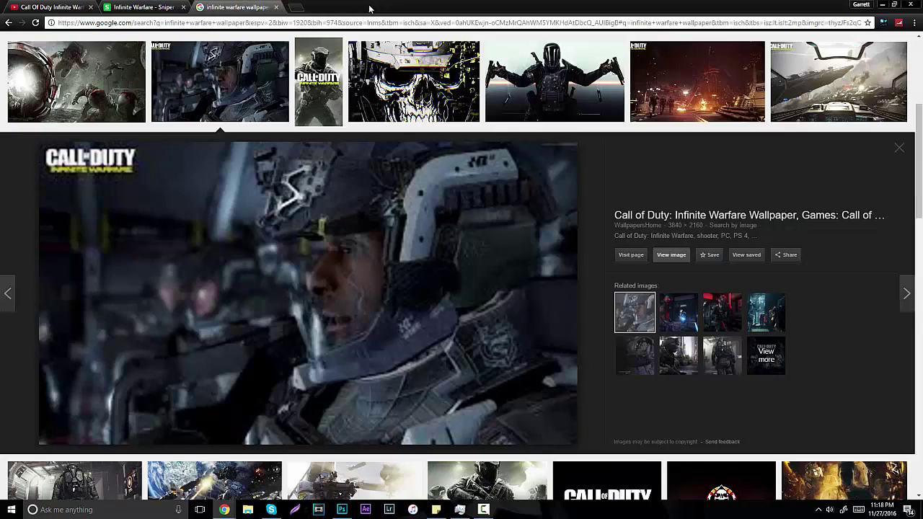
click(369, 6)
click(260, 116)
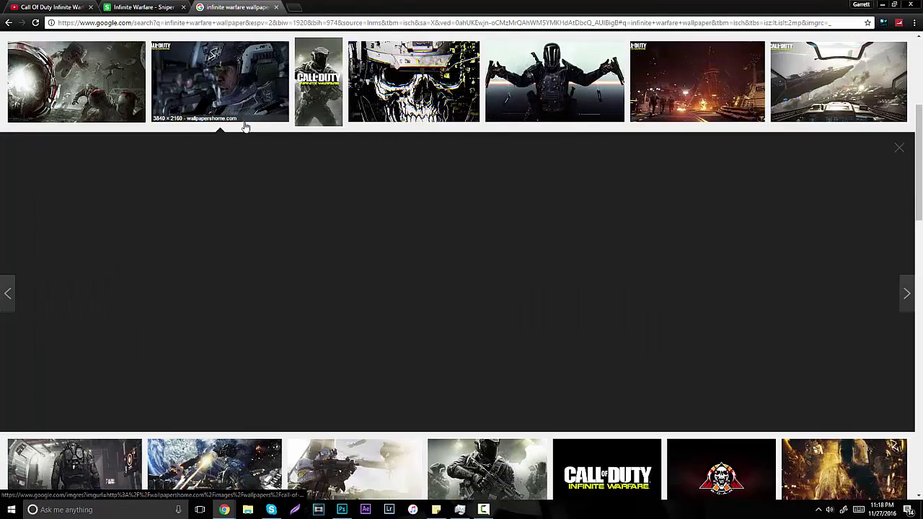
scroll(263, 124, up, 5)
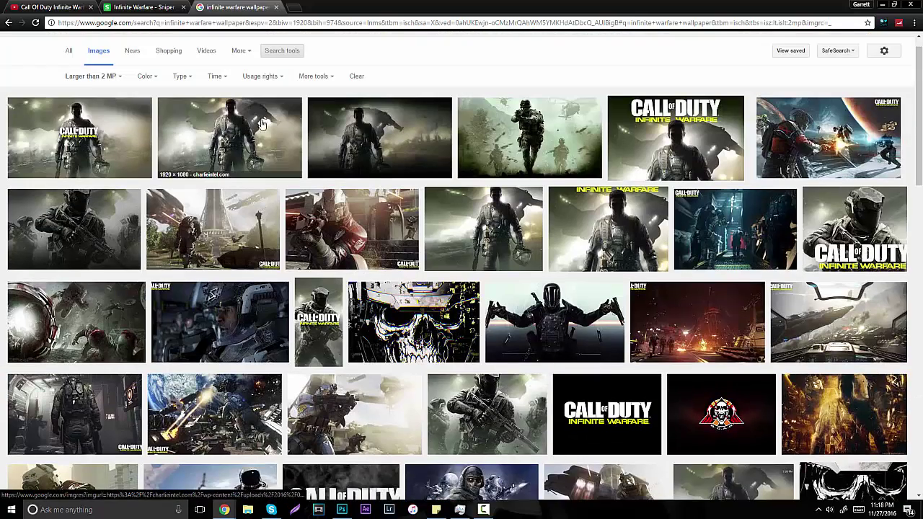
Open the 3840 × 2160 red-jacketed soldier wallpaper at full size, copy it and paste it into the Untitled-1 document in Photoshop.
click(362, 209)
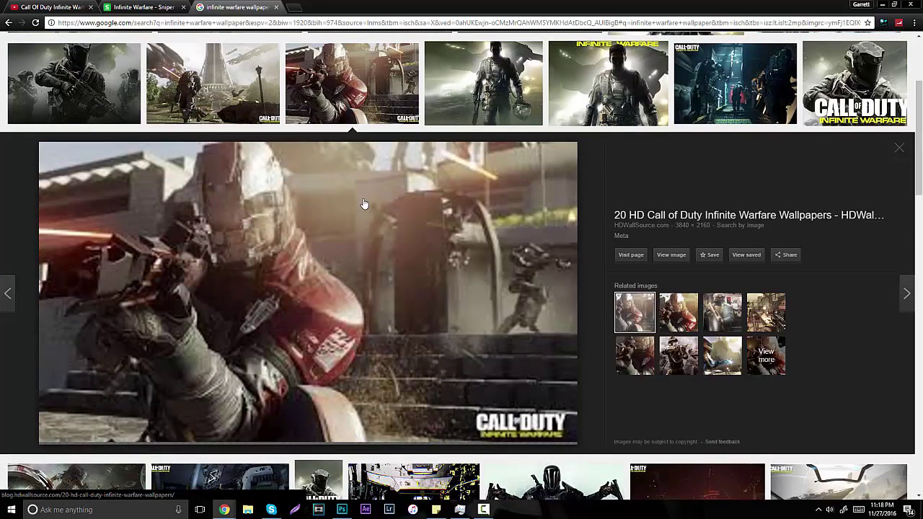
click(667, 254)
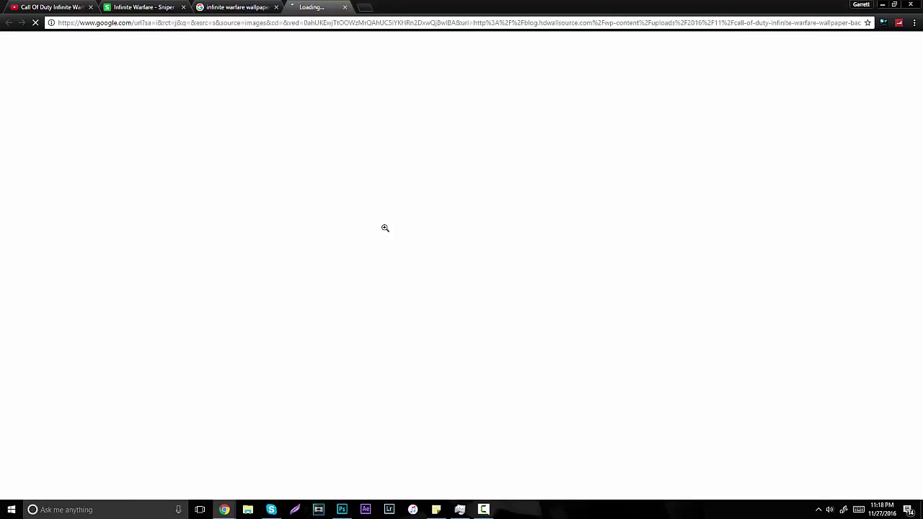
right_click(315, 205)
click(362, 240)
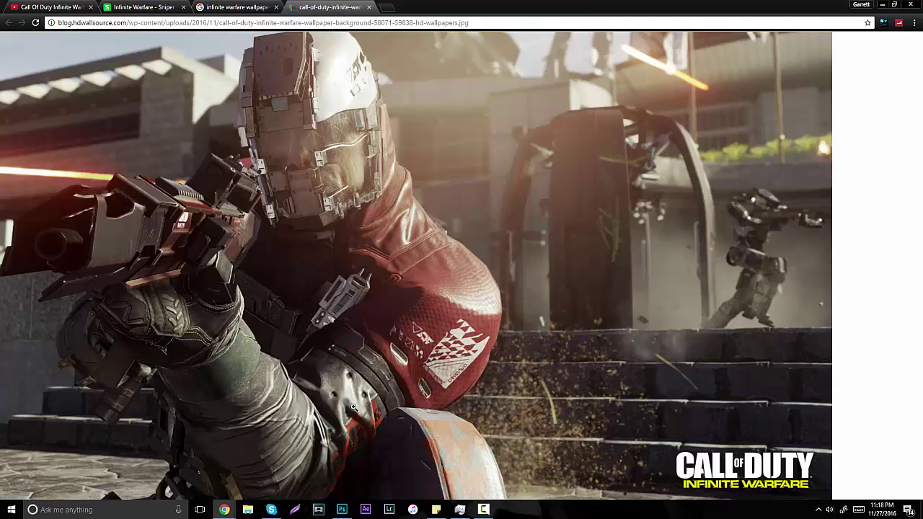
click(342, 509)
key(ctrl+v)
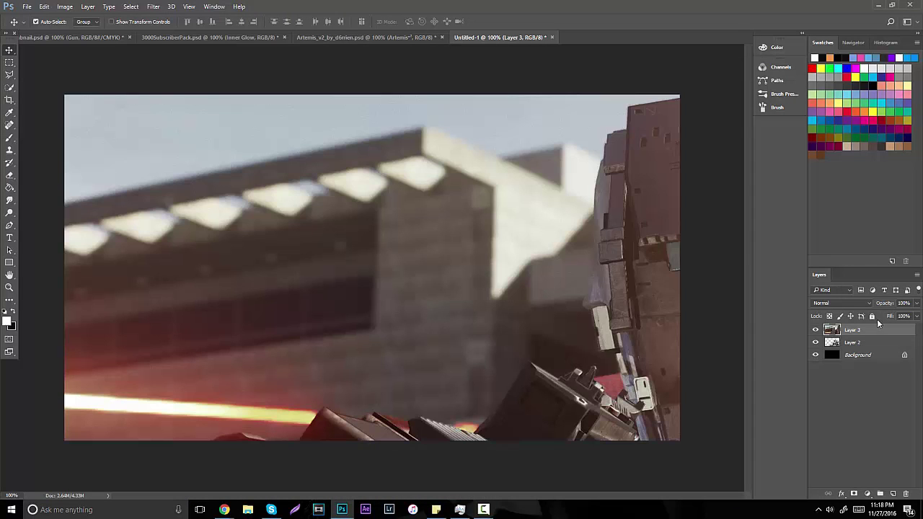
Scale the pasted wallpaper to about 42% and position it over the canvas with its right edge on the canvas's right edge.
key(z)
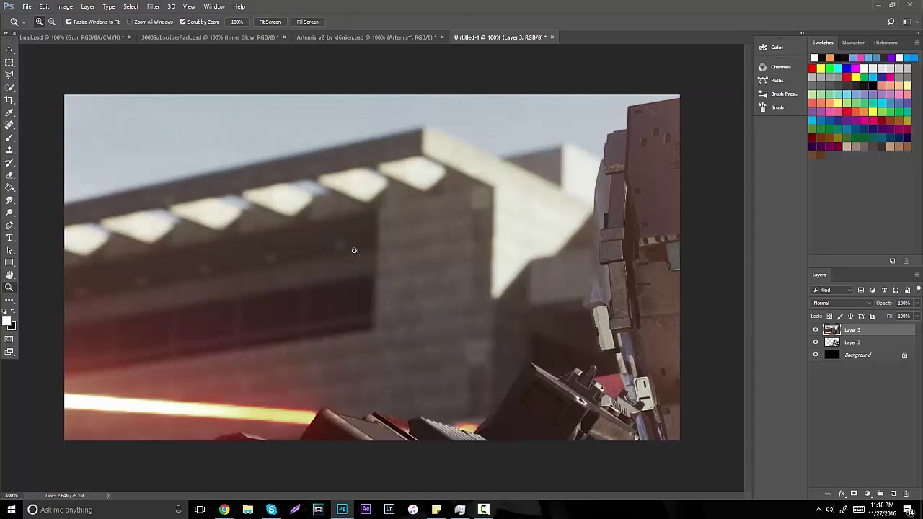
drag(354, 249, 316, 256)
key(ctrl+t)
drag(265, 200, 412, 268)
key(ctrl+z)
drag(278, 208, 544, 256)
drag(514, 301, 453, 340)
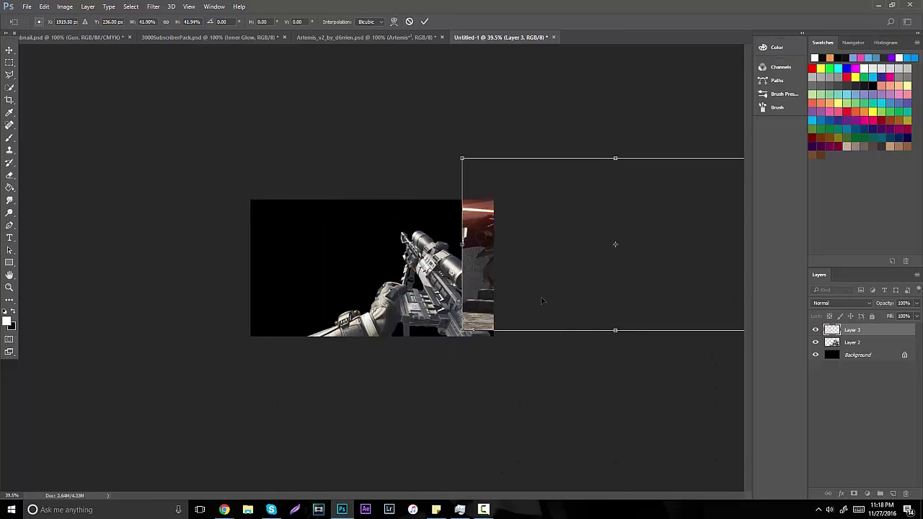
drag(612, 282, 340, 300)
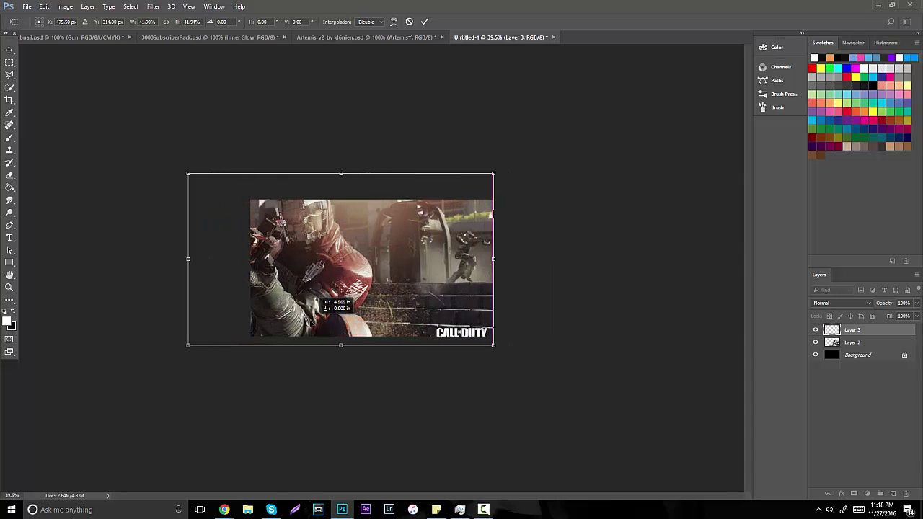
key(Return)
Place the wallpaper on Layer 3 beneath the gun layer and shift it slightly down and right behind the gun.
key(z)
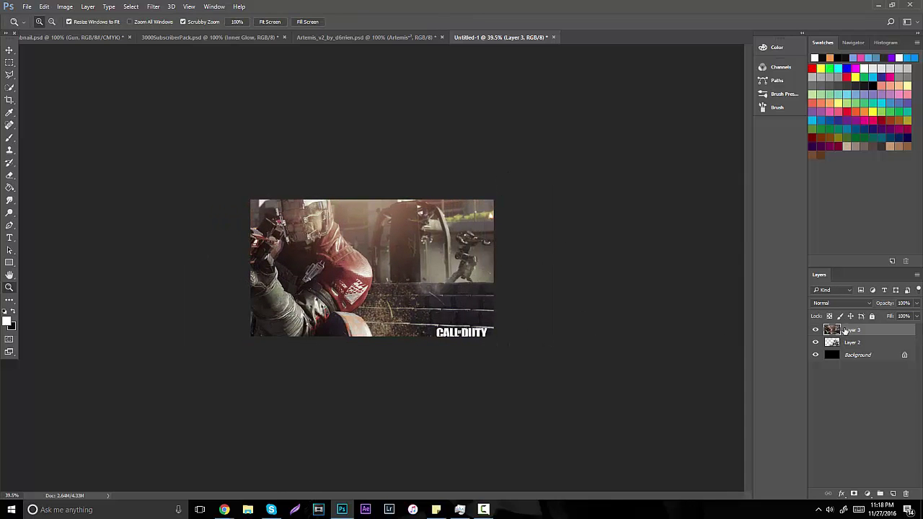
drag(846, 330, 845, 349)
mouse_move(480, 281)
mouse_down()
mouse_move(477, 289)
mouse_move(489, 285)
mouse_up()
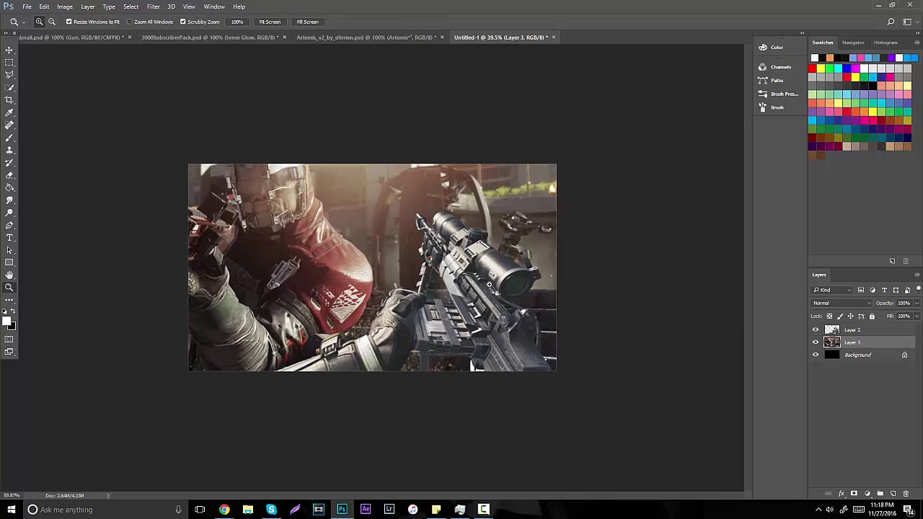
key(v)
drag(217, 148, 237, 170)
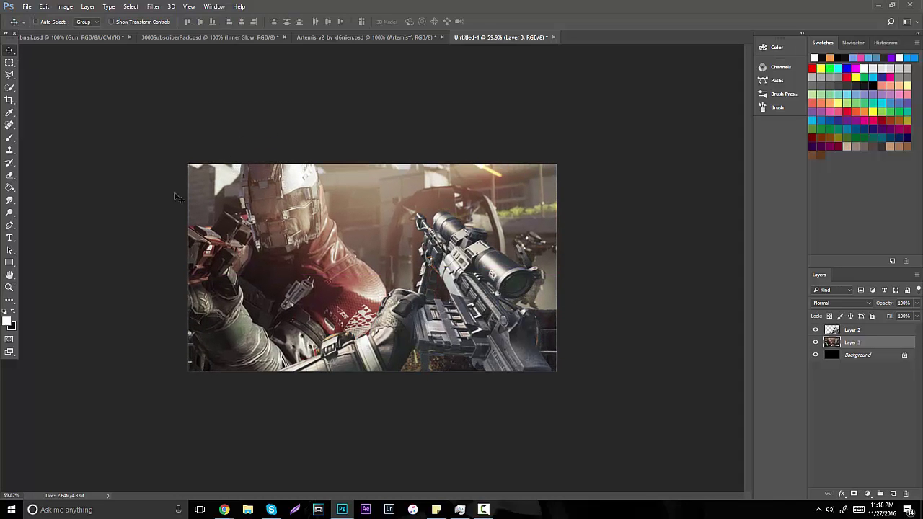
click(10, 287)
drag(365, 249, 603, 350)
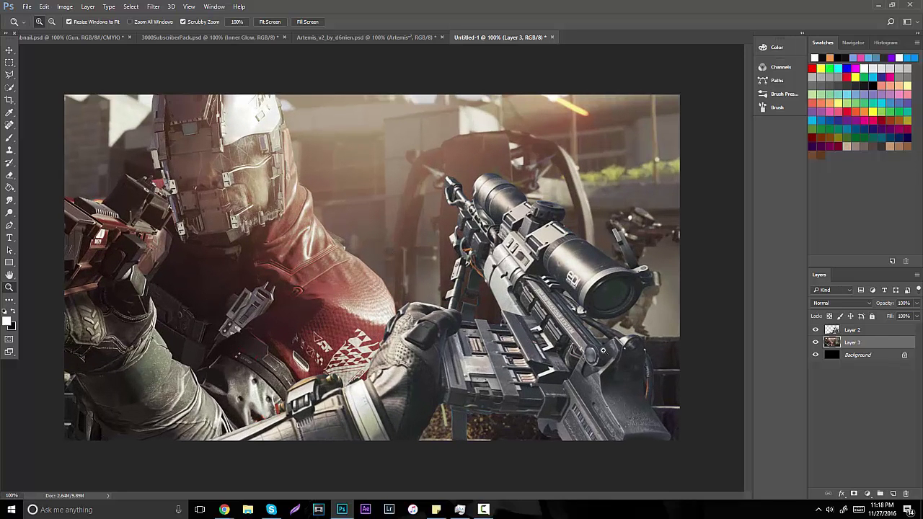
Add a Black & White adjustment layer with the Default preset directly above the wallpaper layer.
click(869, 497)
click(853, 401)
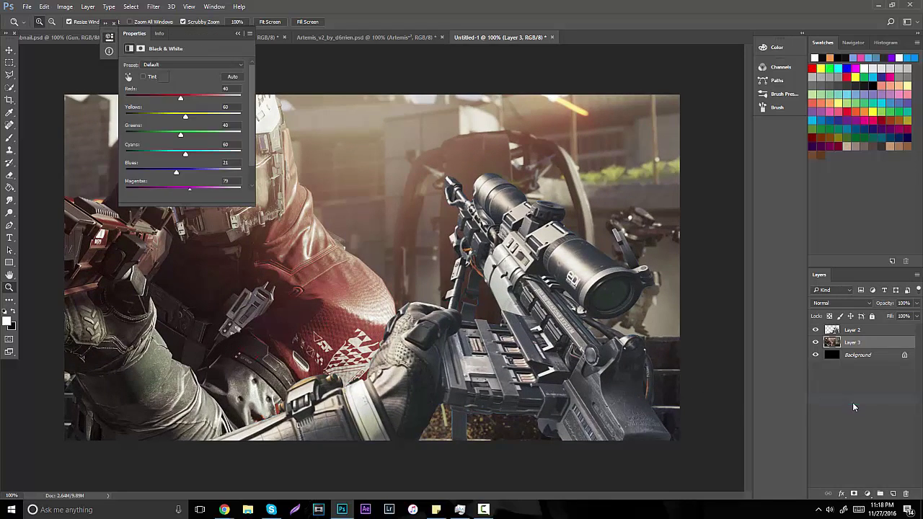
click(238, 33)
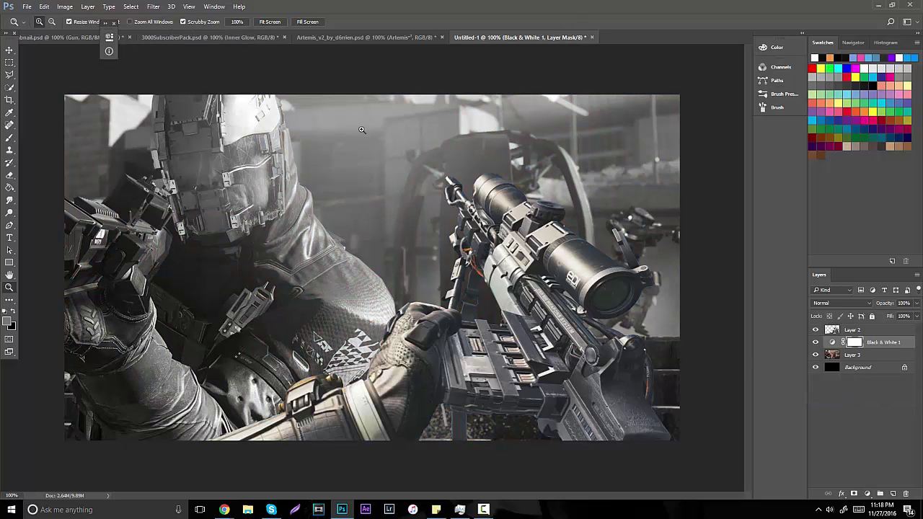
Add an Exposure adjustment layer above Black & White 1 with exposure -0.78, offset -0.0333 and gamma correction 0.76.
click(869, 496)
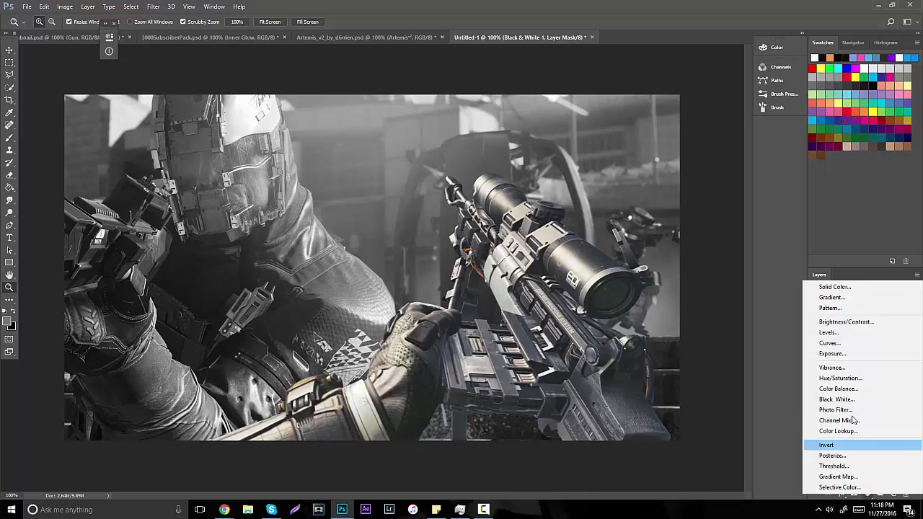
click(838, 353)
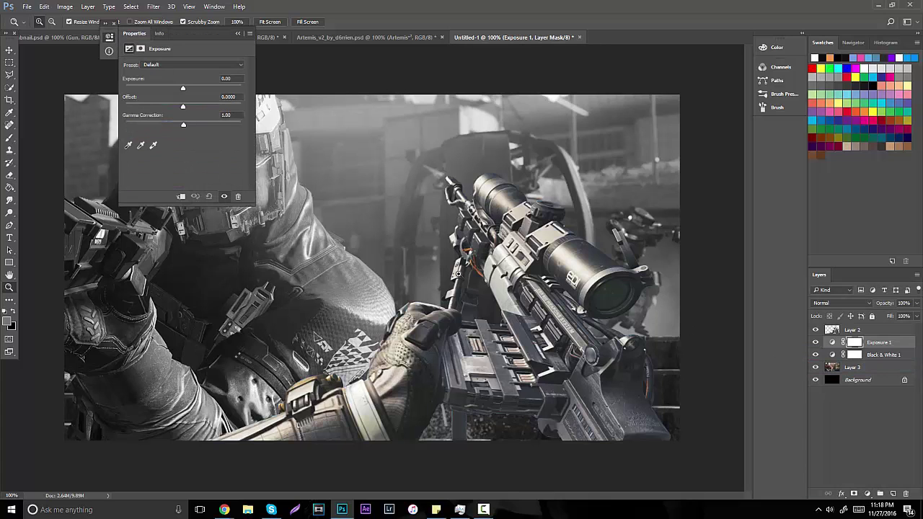
drag(183, 127, 177, 90)
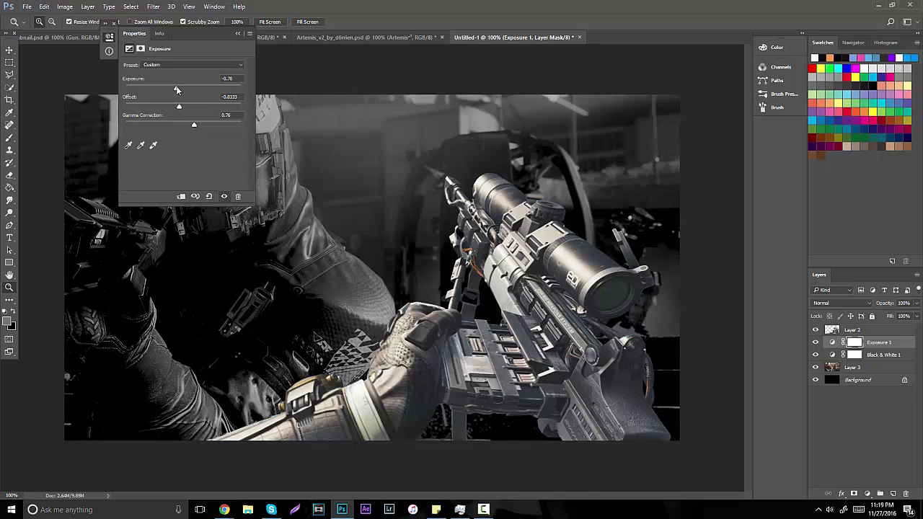
click(237, 34)
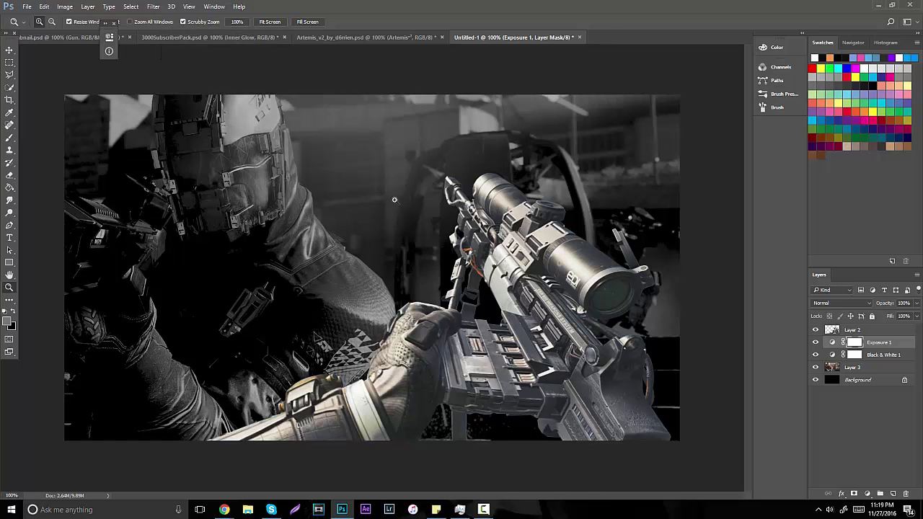
Lower the opacity of the wallpaper on Layer 3 to 85%.
click(853, 368)
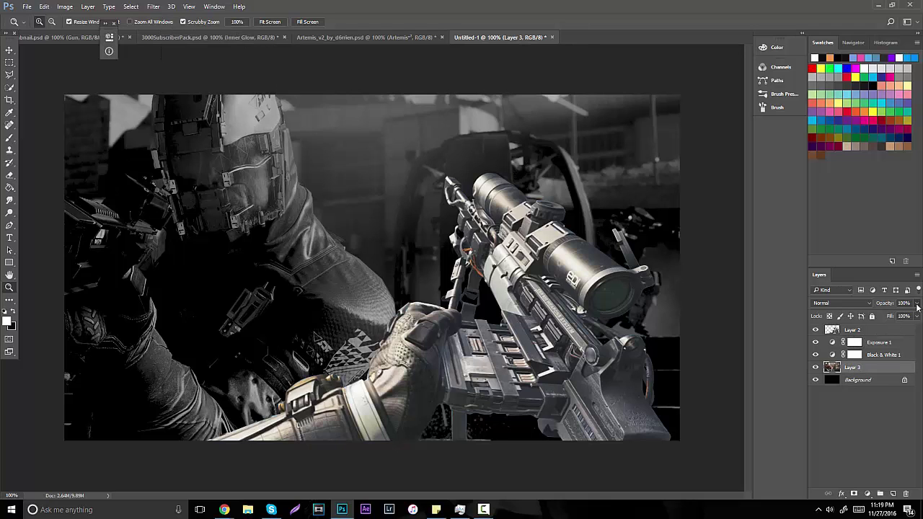
drag(917, 306, 910, 317)
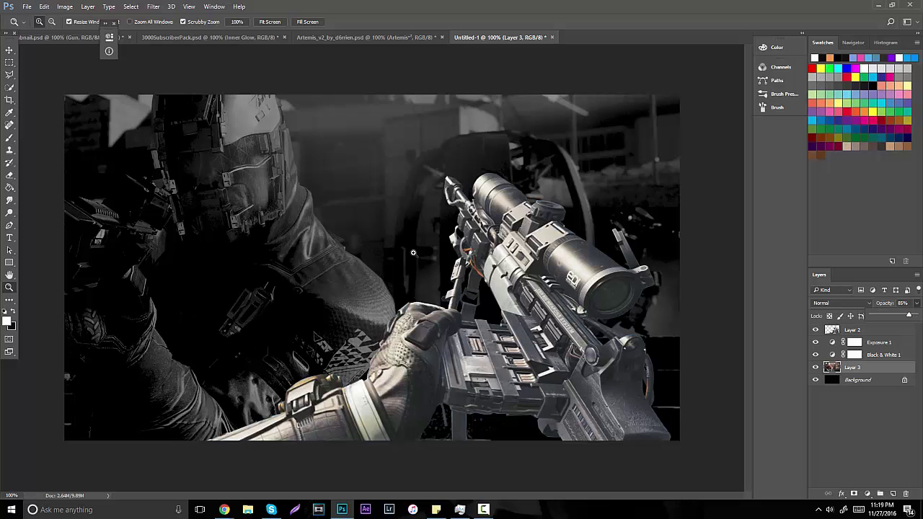
alt+click(374, 260)
click(374, 260)
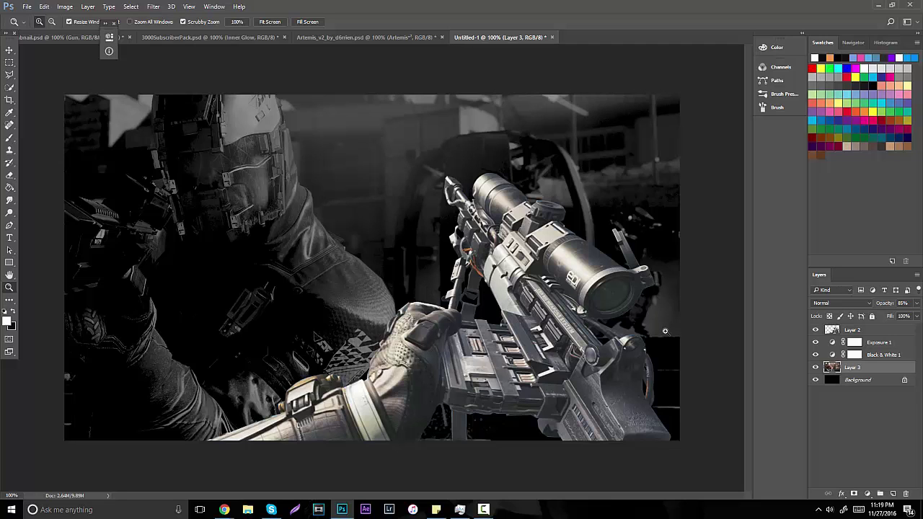
Add an Outer Glow to the gun on Layer 2 and set its colour to bright blue #00aeff.
right_click(866, 331)
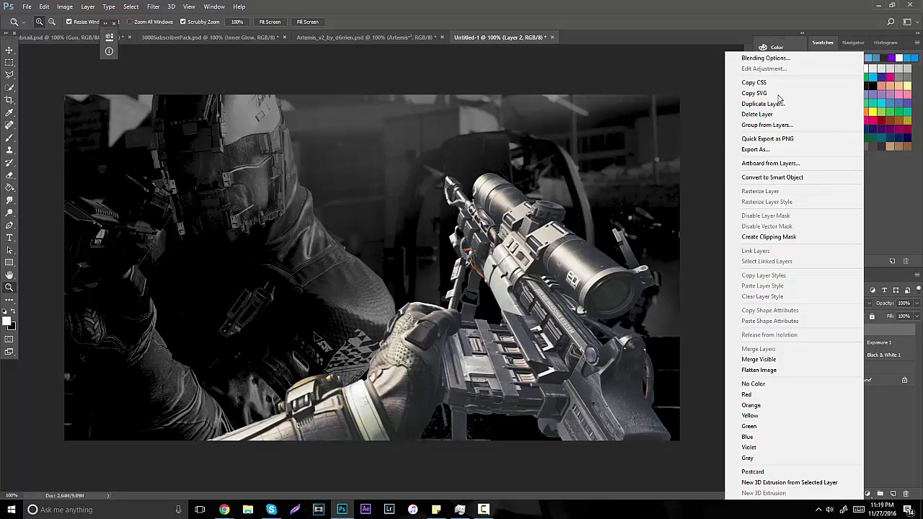
click(765, 57)
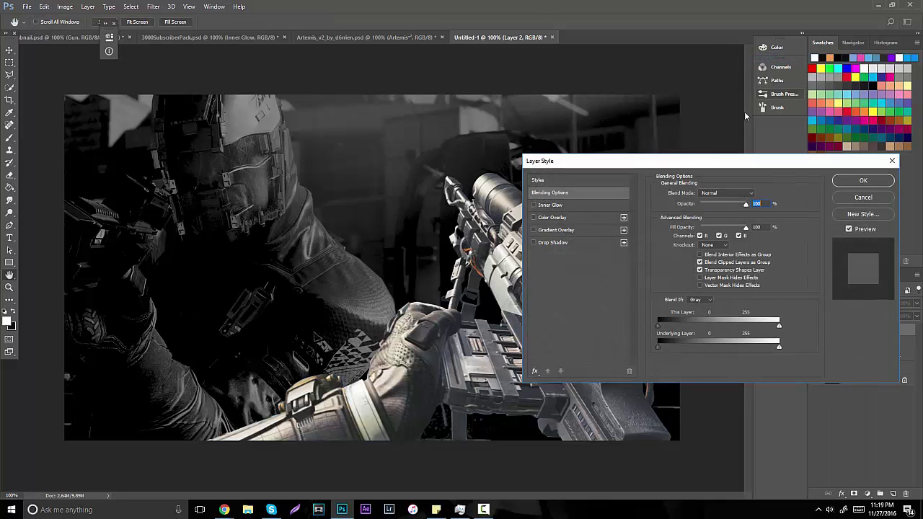
click(535, 373)
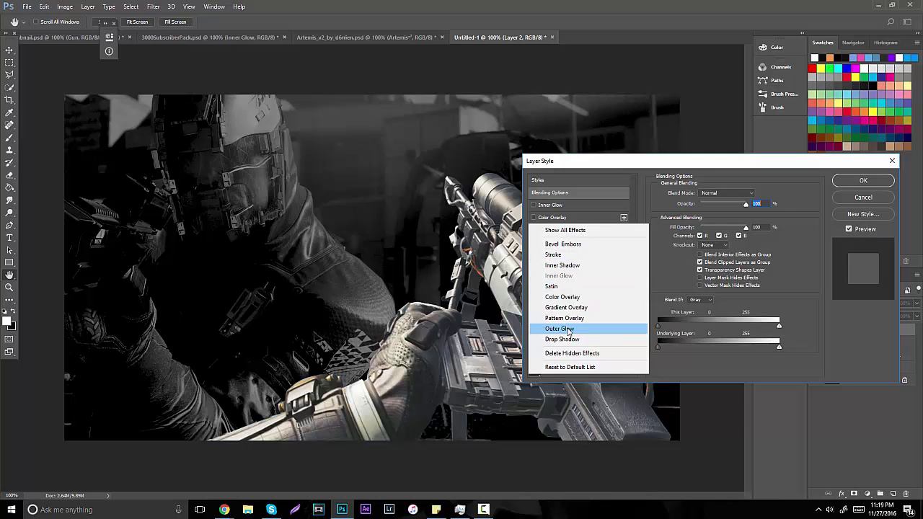
click(567, 329)
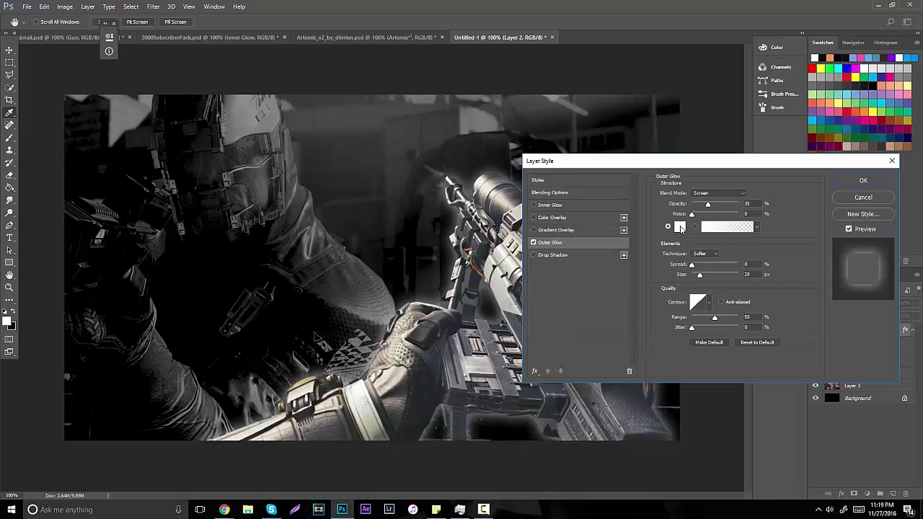
click(680, 228)
drag(520, 346, 520, 382)
drag(494, 373, 521, 388)
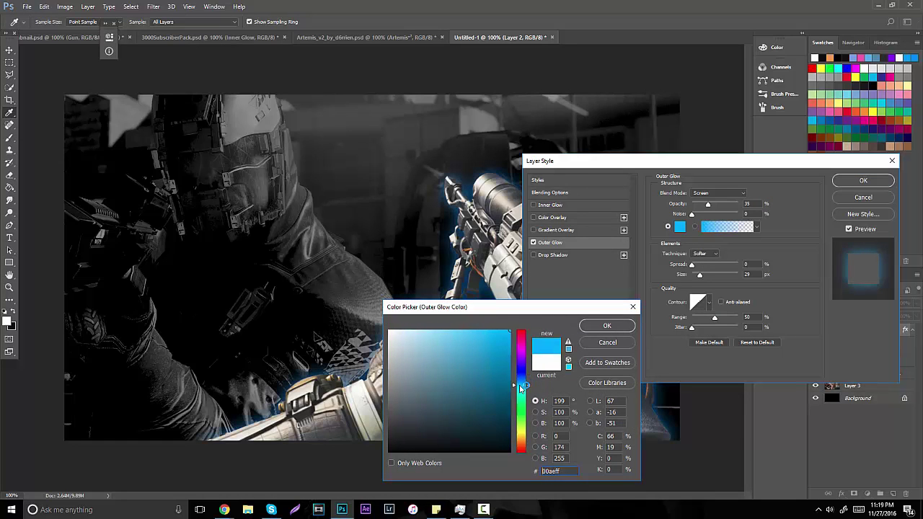
click(607, 326)
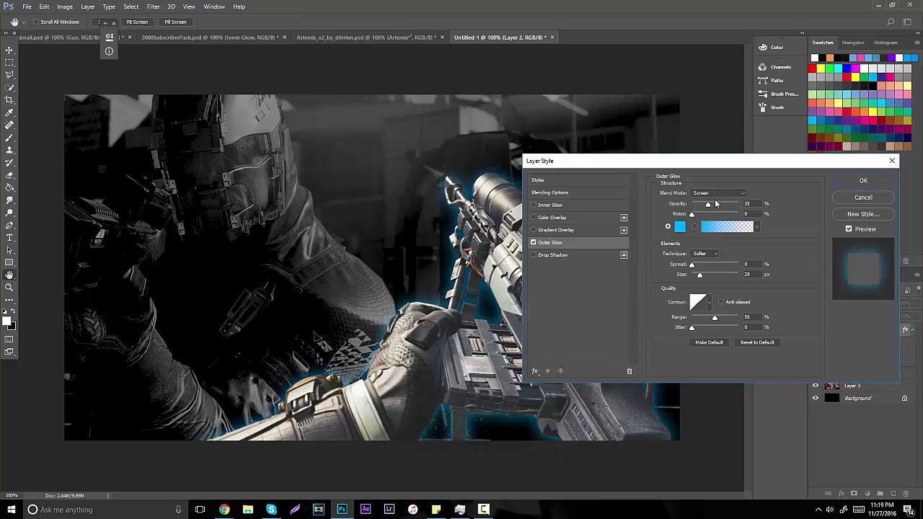
Set the gun's outer glow to 100% opacity, 6% spread and 73 px size, and apply it.
drag(708, 204, 761, 204)
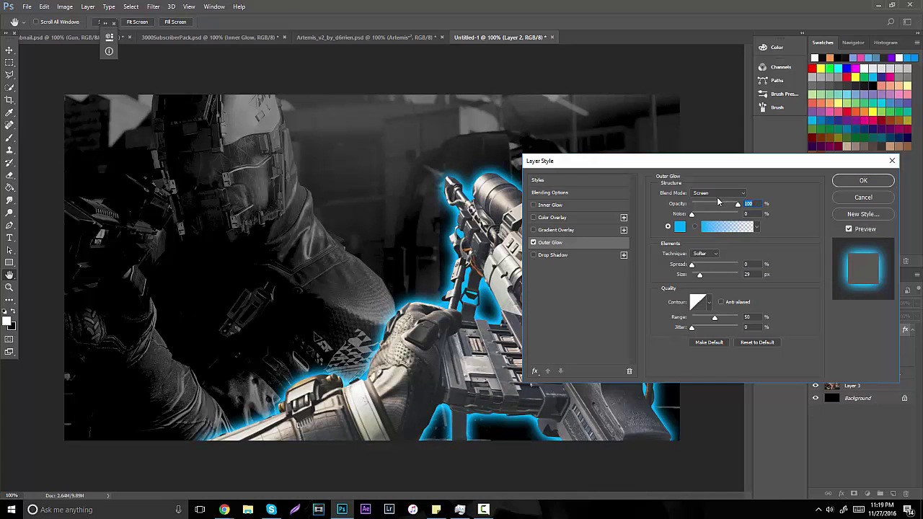
mouse_move(701, 277)
mouse_down()
mouse_move(714, 276)
mouse_move(695, 268)
mouse_up()
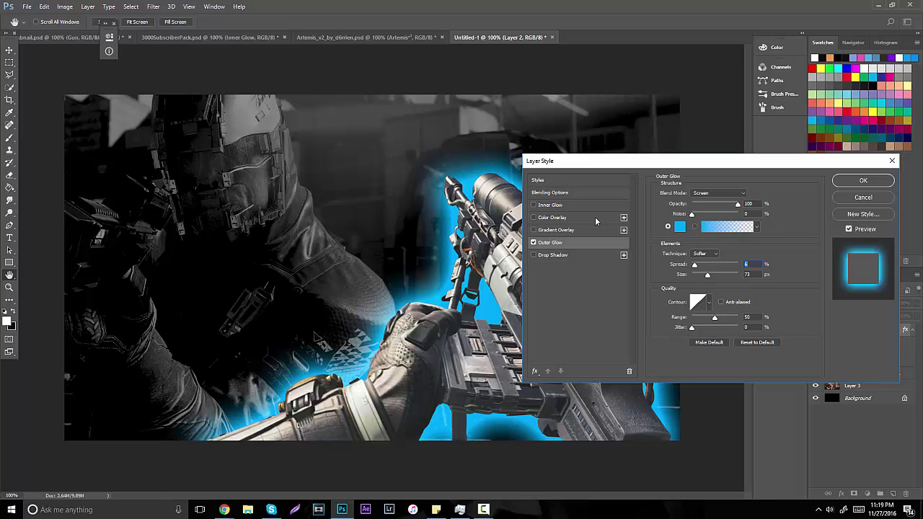
click(863, 181)
key(z)
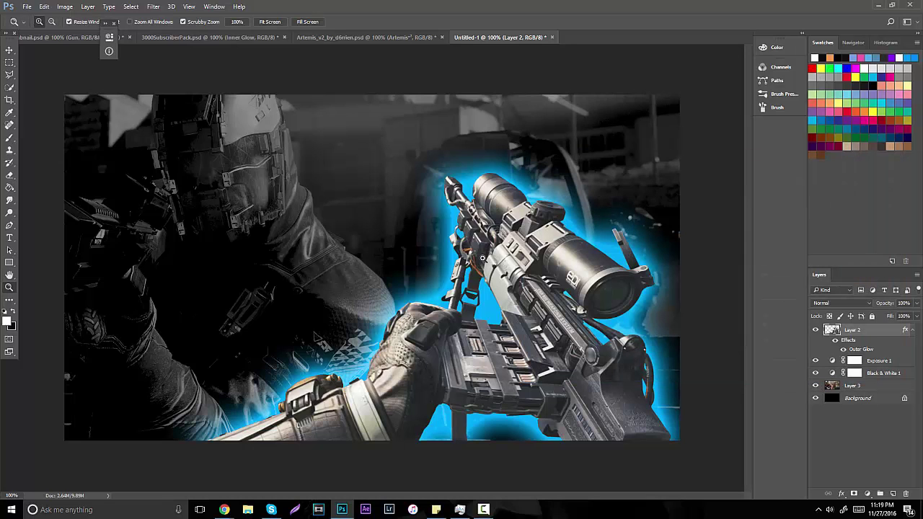
Examine which effects the Inner Glow layer uses in 3000SubscriberPack.psd, and return to the untitled thumbnail document.
click(206, 38)
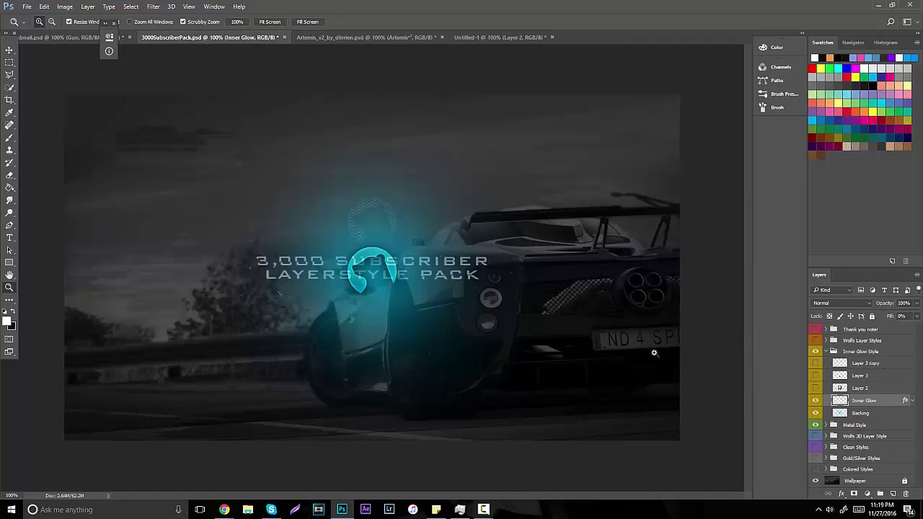
right_click(860, 405)
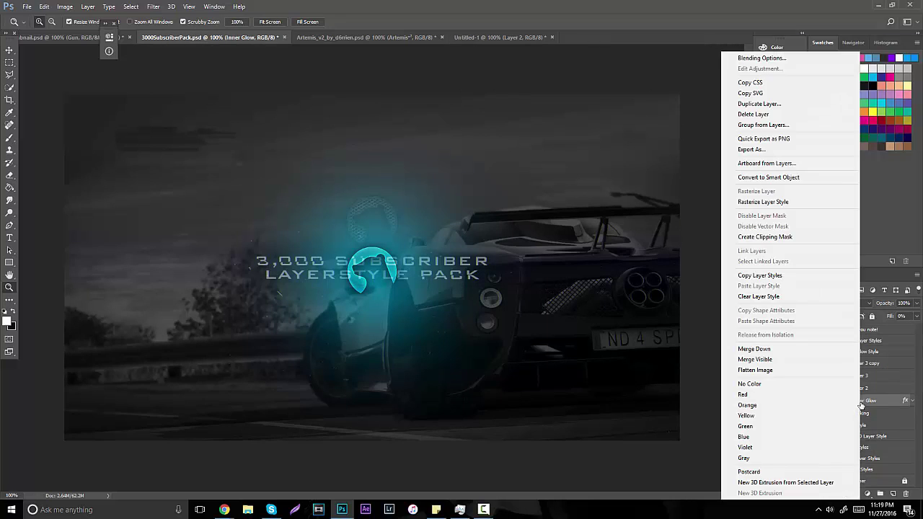
click(748, 60)
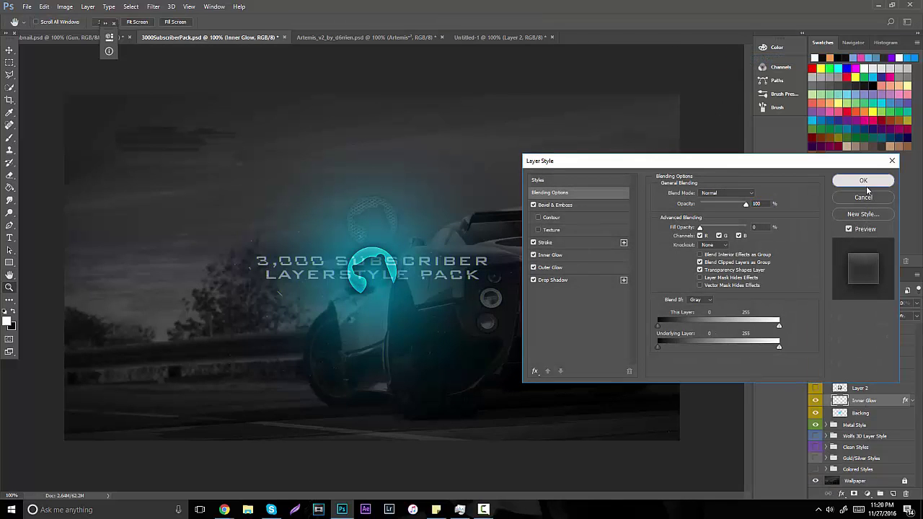
click(866, 186)
click(499, 37)
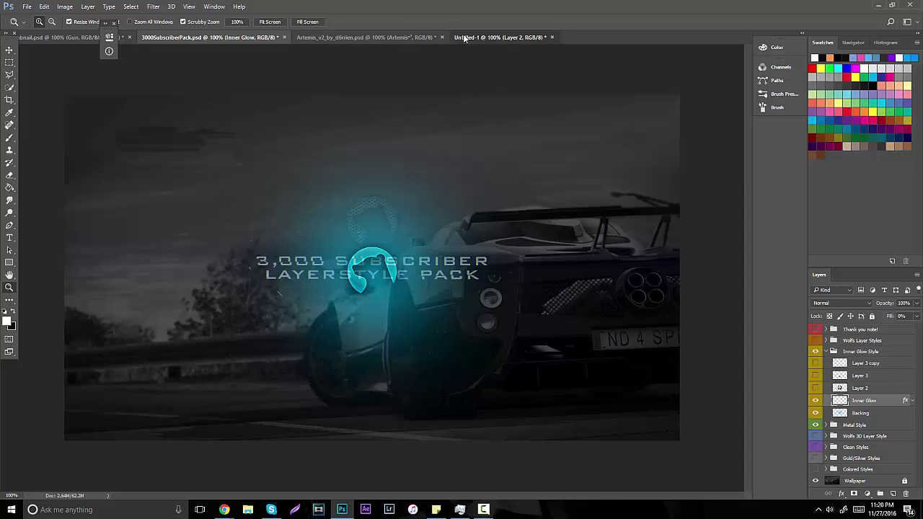
Add the white text "COD" in Kenyan Coffee Regular and place its layer directly below the gun layer.
click(10, 239)
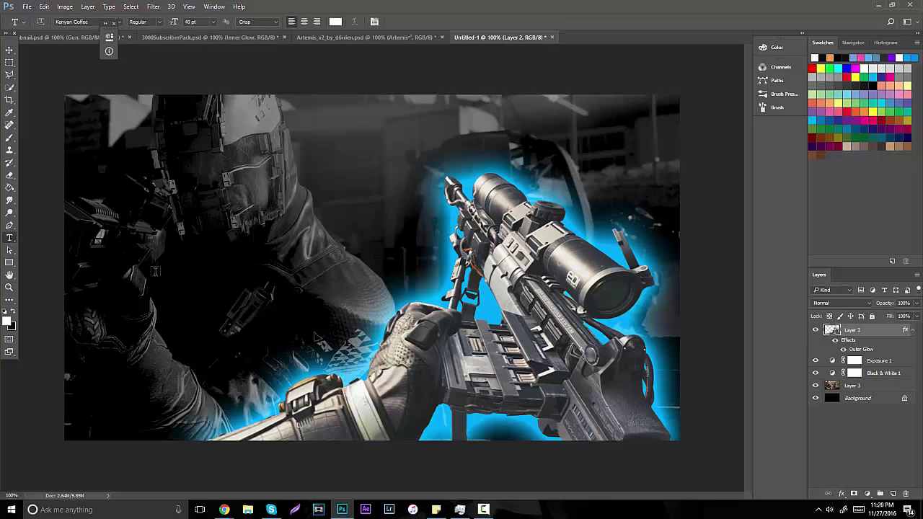
click(155, 274)
text(COD)
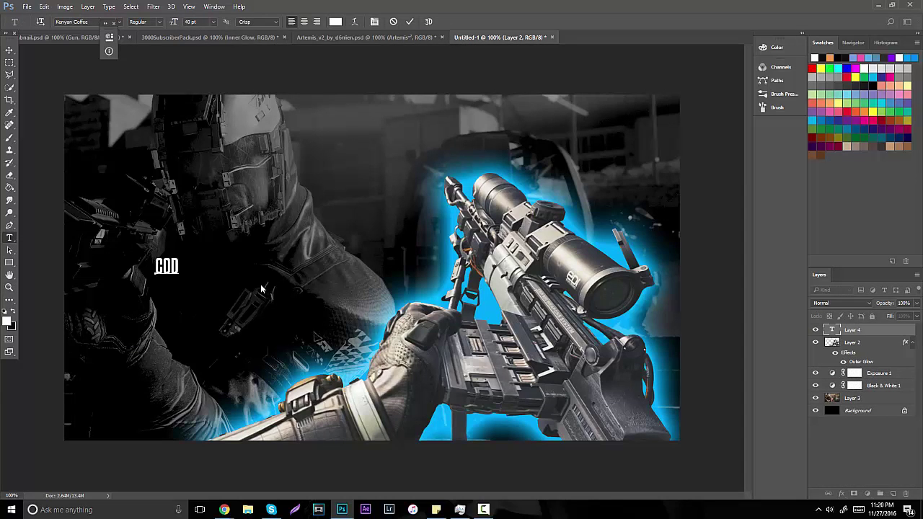
drag(191, 257, 87, 281)
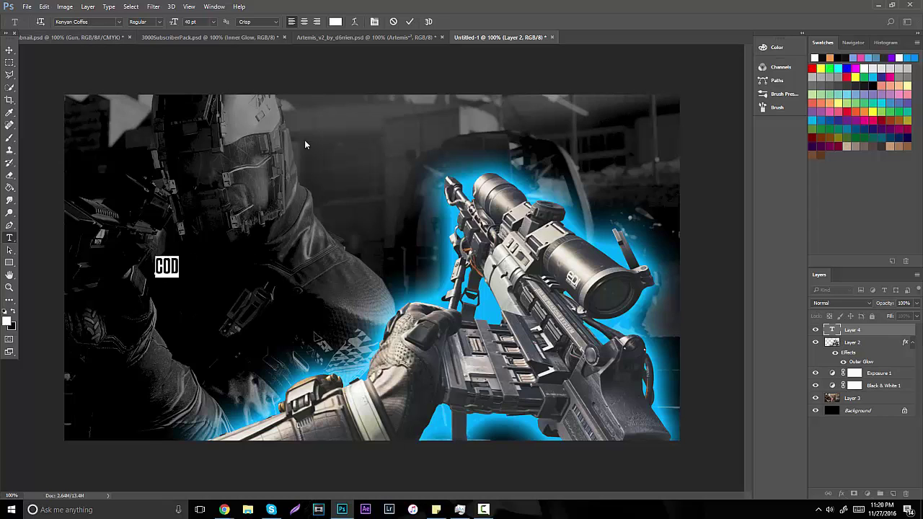
drag(856, 335, 849, 366)
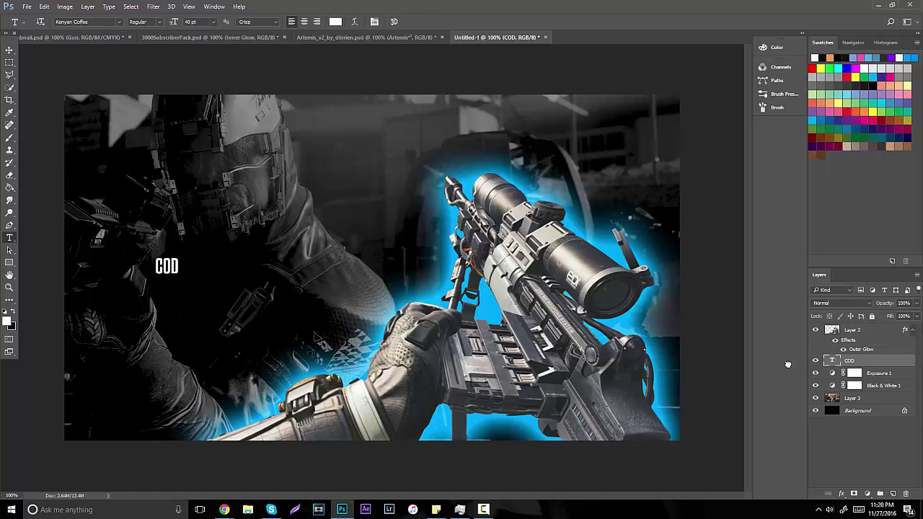
Enlarge the COD text to 514 pt and move it to the upper-left corner of the canvas.
double_click(167, 266)
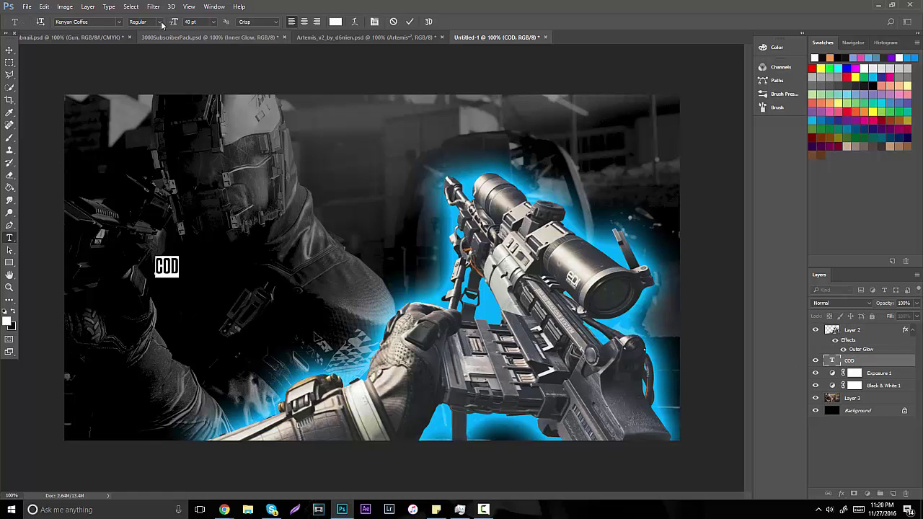
drag(177, 21, 388, 53)
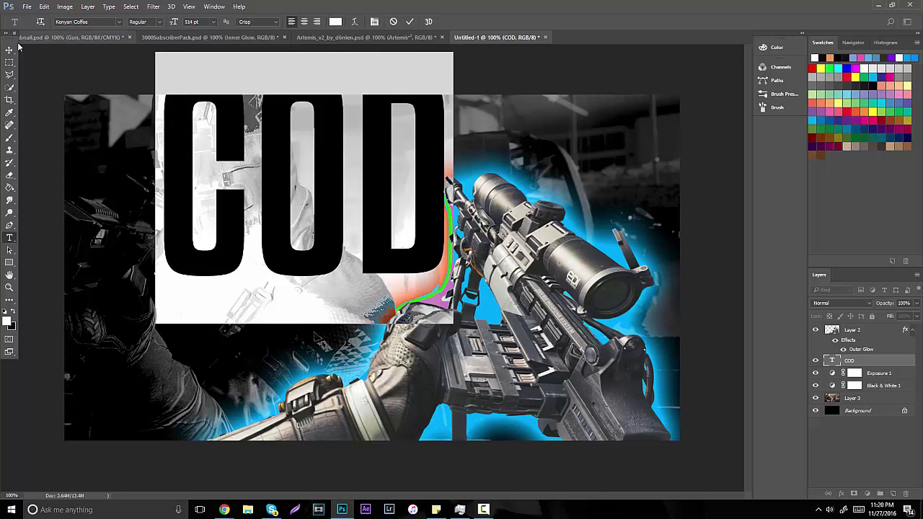
click(10, 50)
drag(231, 117, 143, 131)
Scale the COD text to about 220% width and 214% height, filling the canvas and centred near X 639, Y 384 px.
key(ctrl+t)
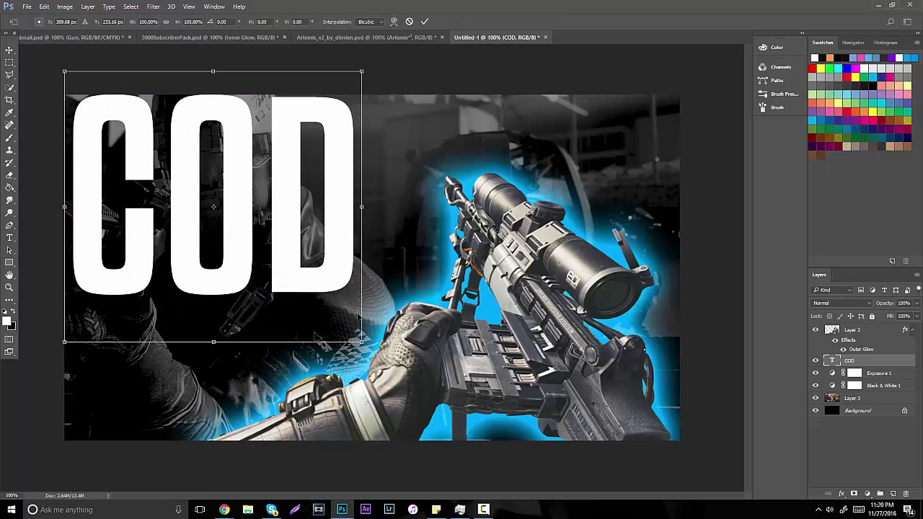
drag(360, 344, 532, 497)
drag(397, 338, 562, 338)
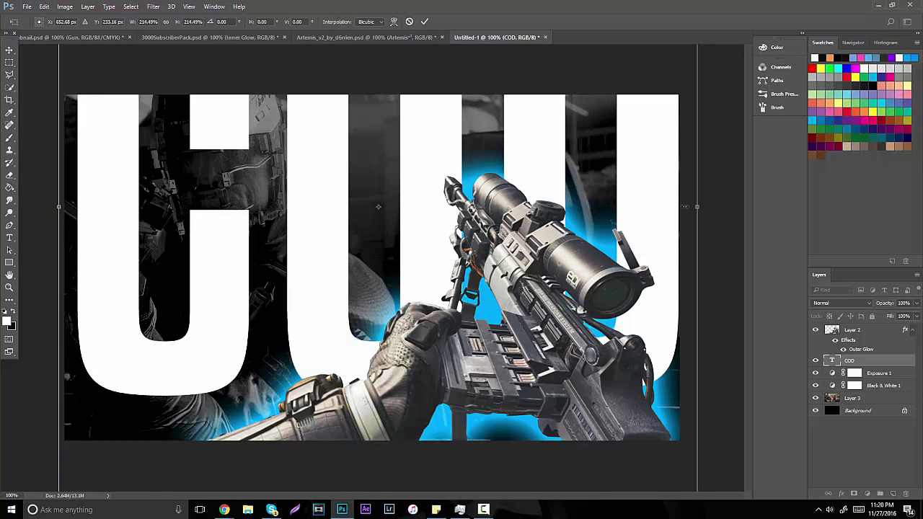
drag(685, 207, 655, 257)
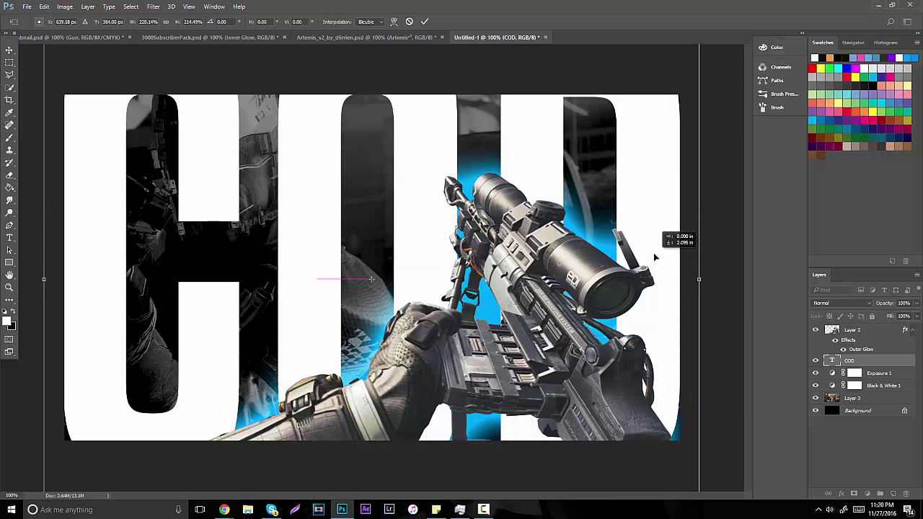
key(Return)
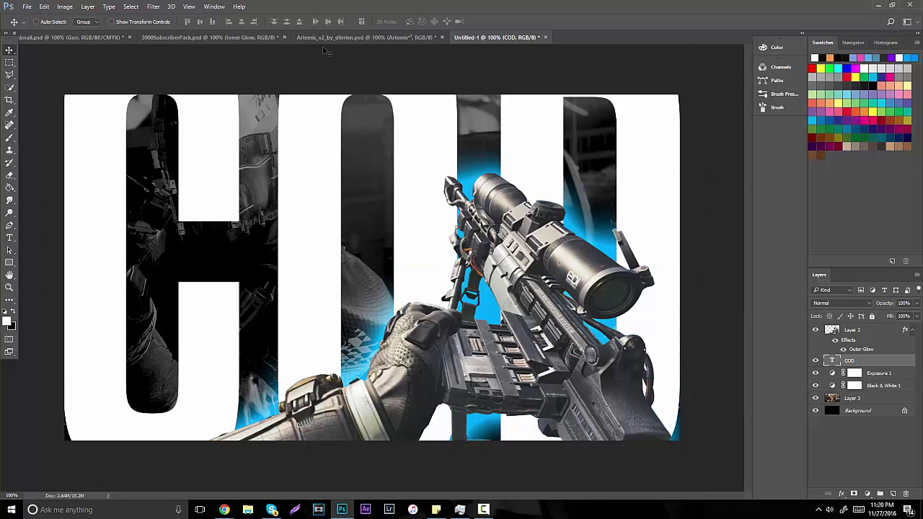
Apply the last saved style preset to the COD text, giving it a transparent fill with bevel, stroke, glows and drop shadow.
click(214, 6)
click(241, 302)
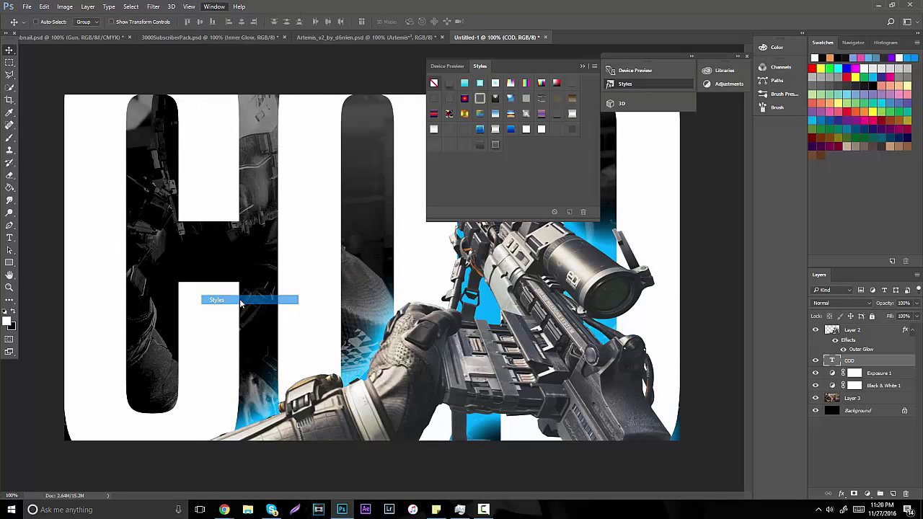
click(494, 145)
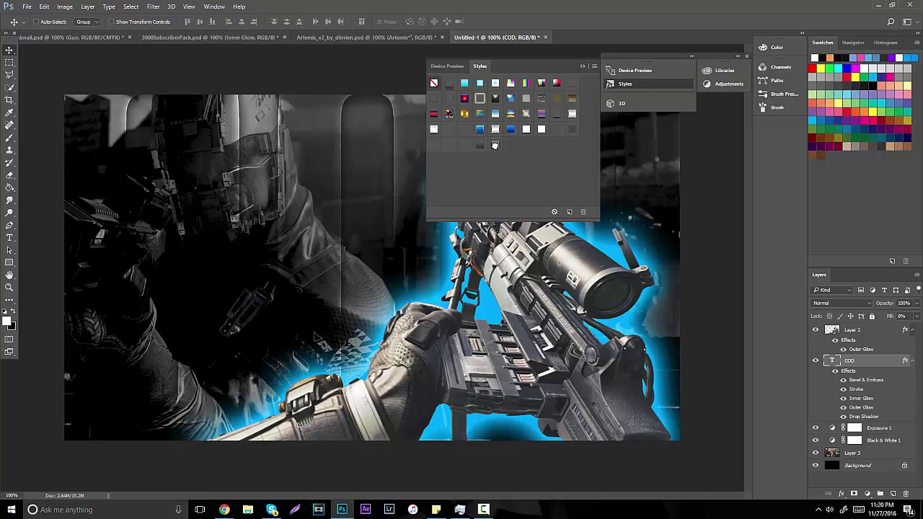
click(583, 65)
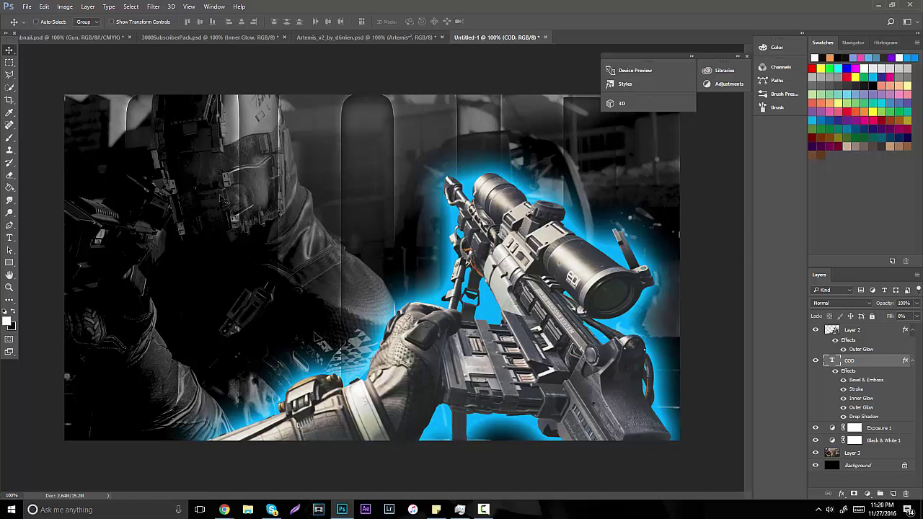
Rotate the COD text slightly counter-clockwise, by about -1.8 degrees.
click(9, 288)
drag(368, 209, 357, 240)
key(ctrl+t)
mouse_move(644, 243)
mouse_down()
mouse_move(649, 211)
mouse_move(645, 247)
mouse_up()
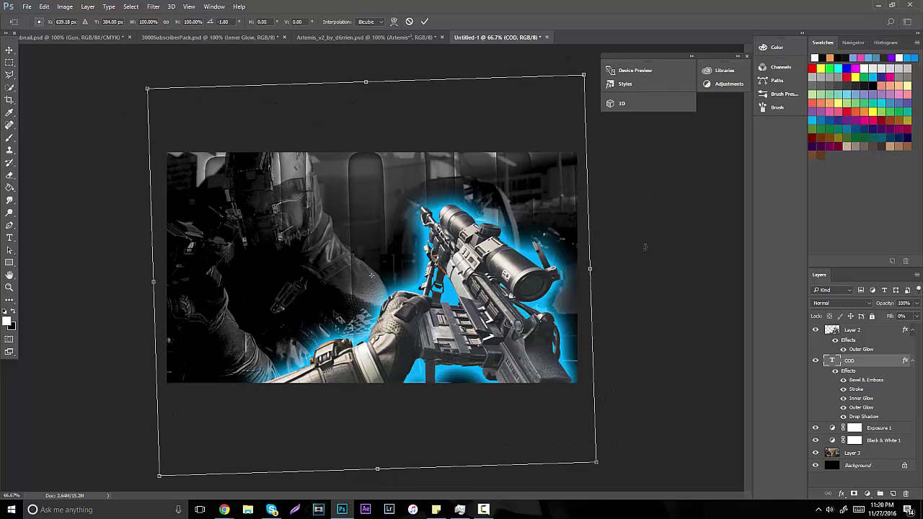
key(Return)
key(ctrl+plus)
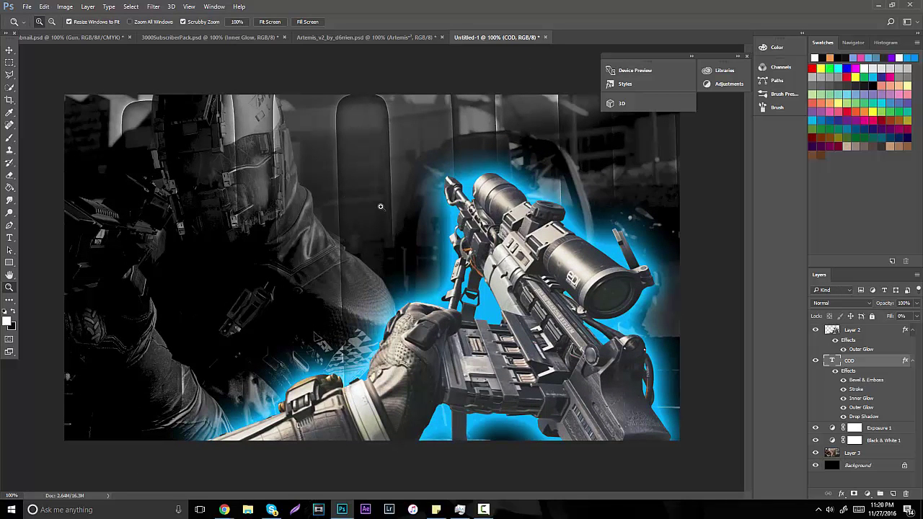
Close the floating Styles, 3D and Adjustments palettes to clear the workspace.
click(691, 52)
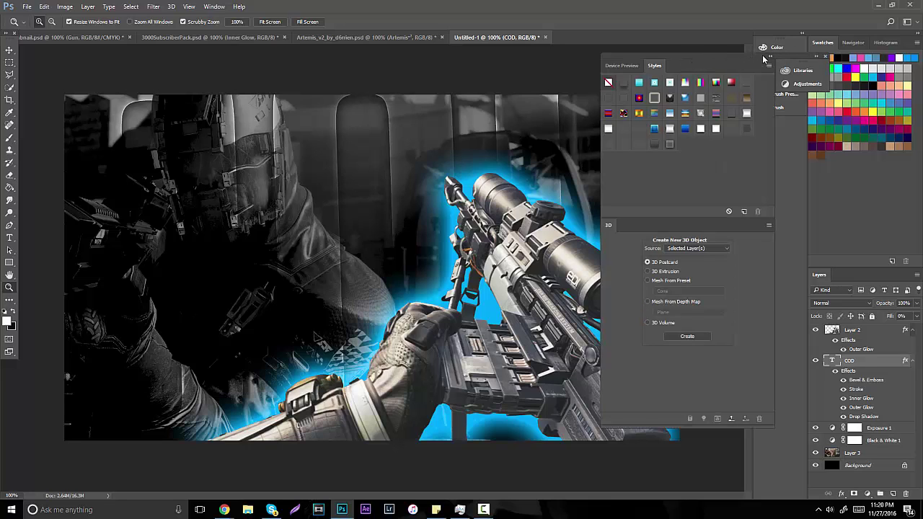
click(767, 60)
click(747, 56)
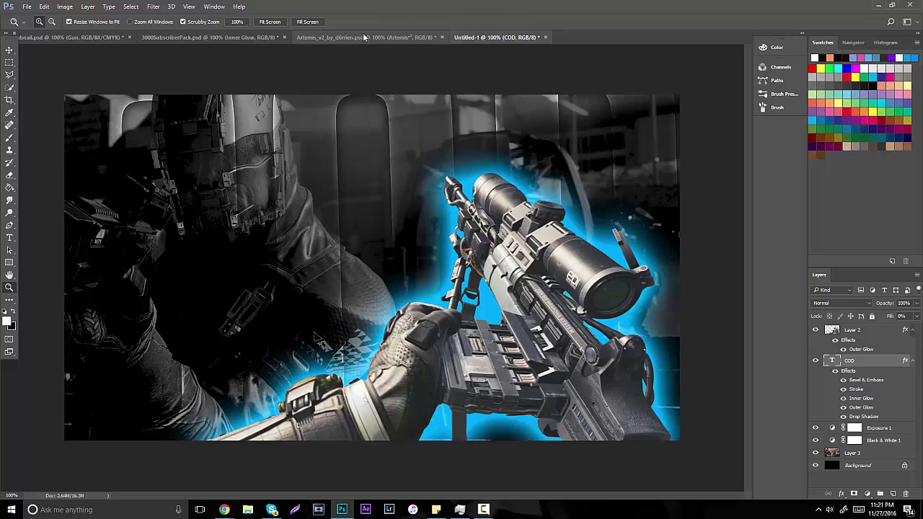
In the Artemis V2 pack document, reveal the inner Artemis group, then show and select the first image in its stocks group.
click(364, 37)
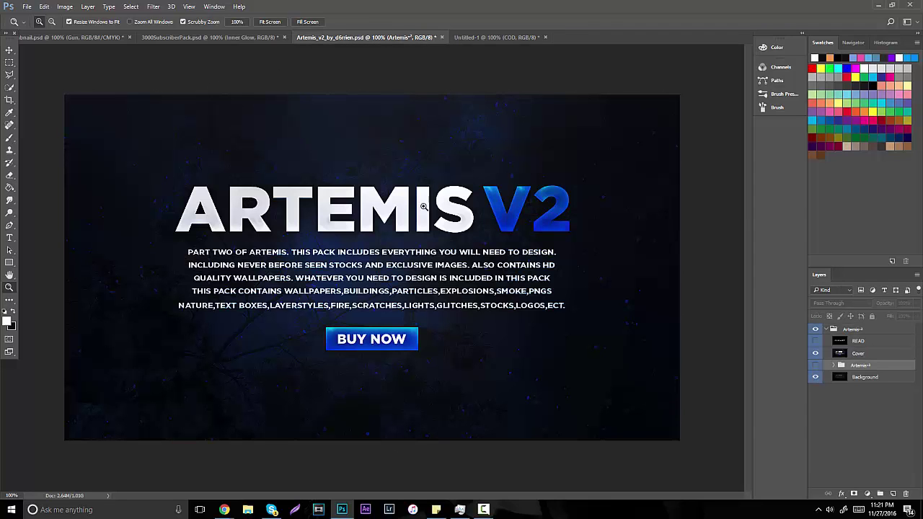
click(815, 365)
click(833, 364)
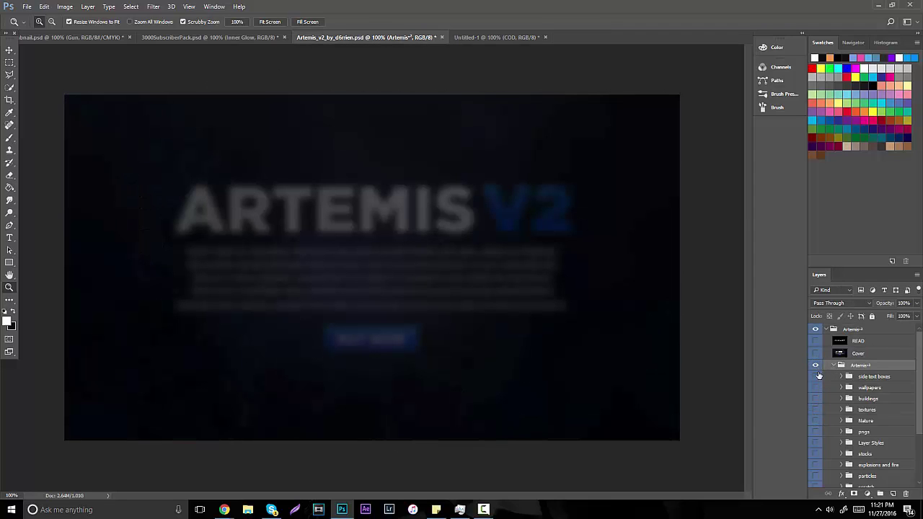
scroll(809, 419, down, 2)
scroll(817, 448, down, 1)
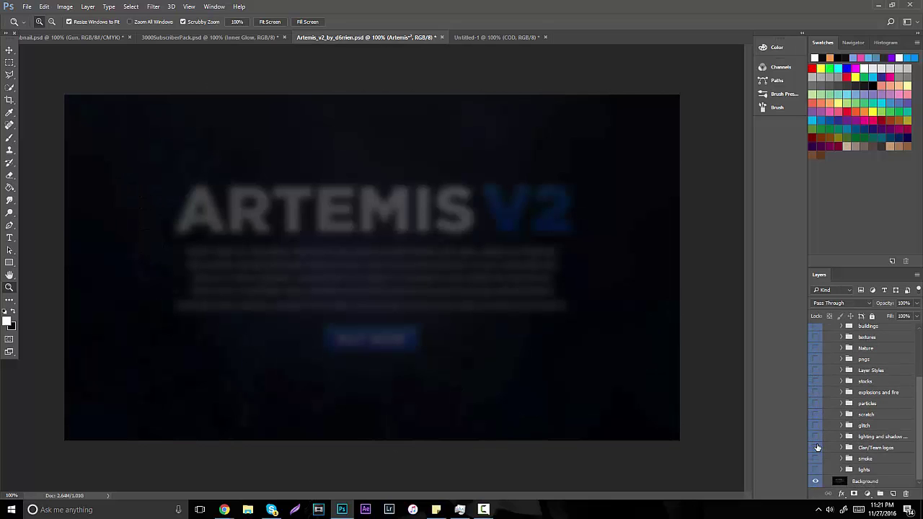
click(841, 381)
click(816, 392)
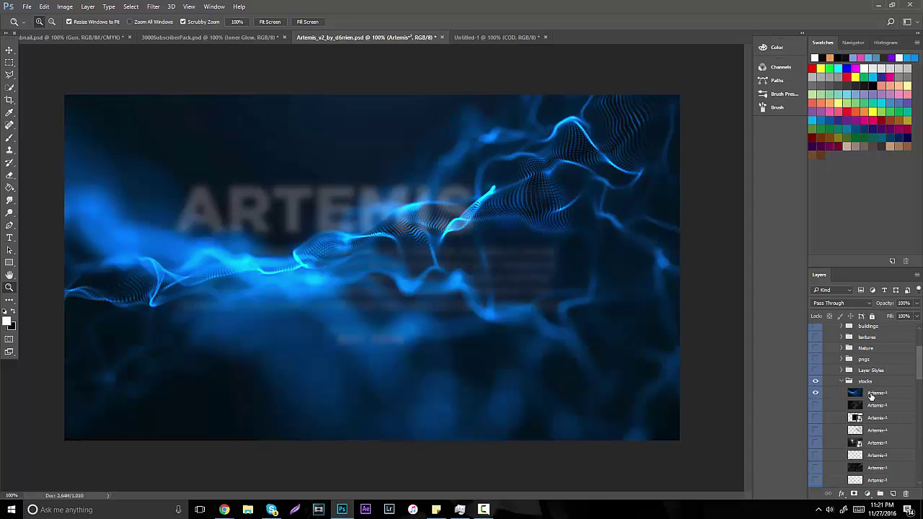
click(836, 393)
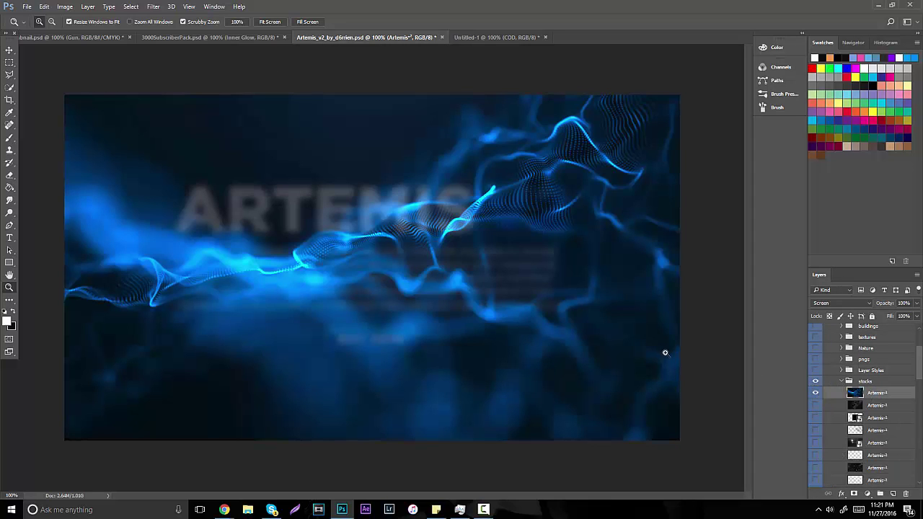
Cut the blue energy image out of the Artemis V2 pack and paste it as the top layer of the Untitled-1 thumbnail.
click(12, 49)
drag(185, 128, 652, 311)
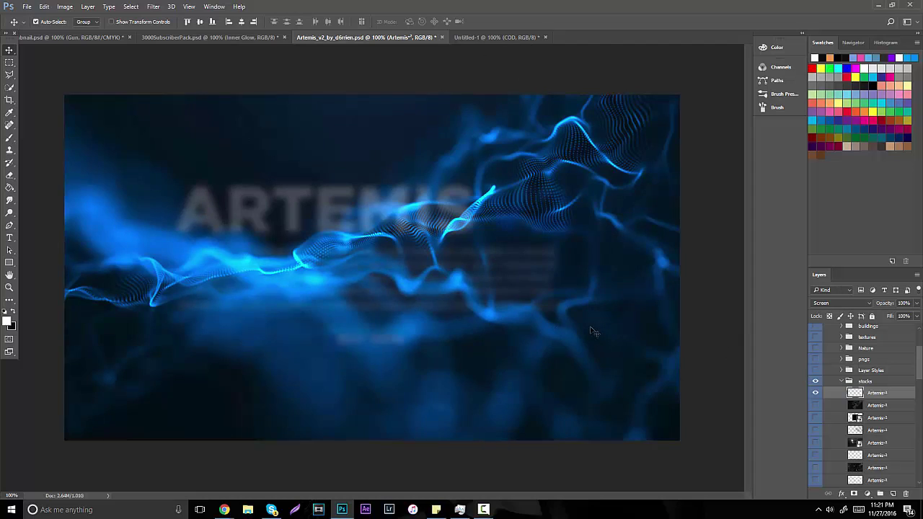
key(Delete)
click(482, 37)
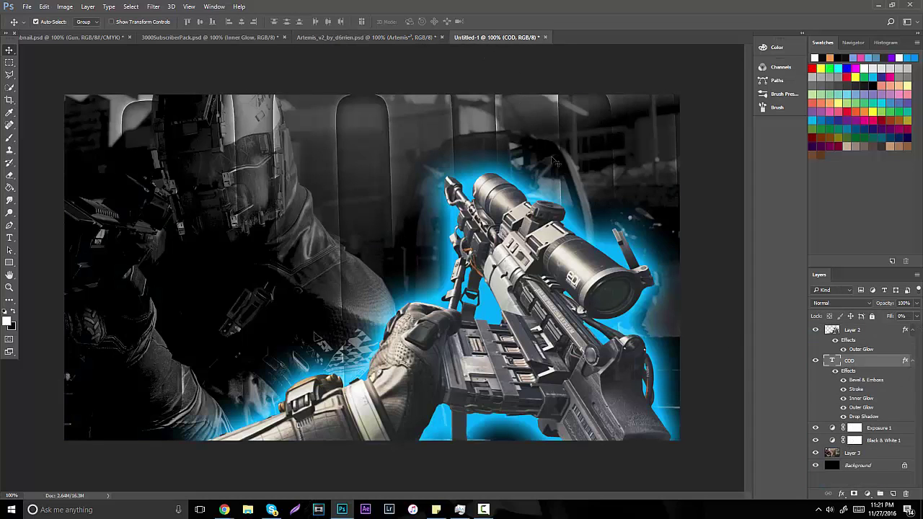
key(ctrl+v)
drag(858, 366, 826, 308)
Try Soft Light and Screen on the blue energy layer, and set its blend mode to Linear Dodge (Add).
click(830, 303)
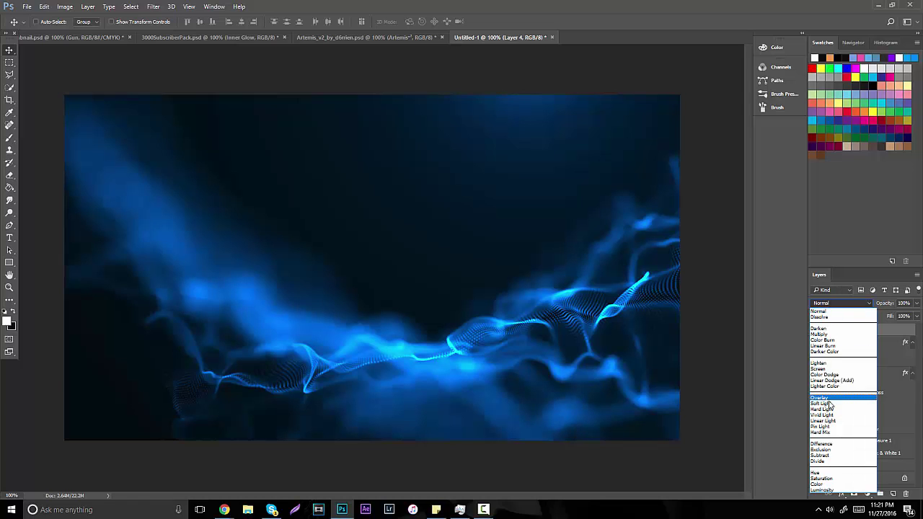
click(829, 403)
click(829, 303)
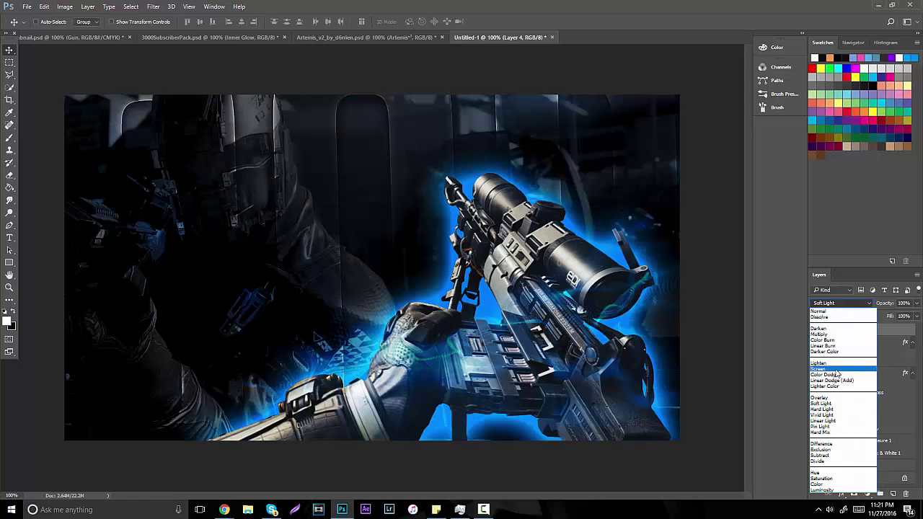
click(834, 371)
click(840, 304)
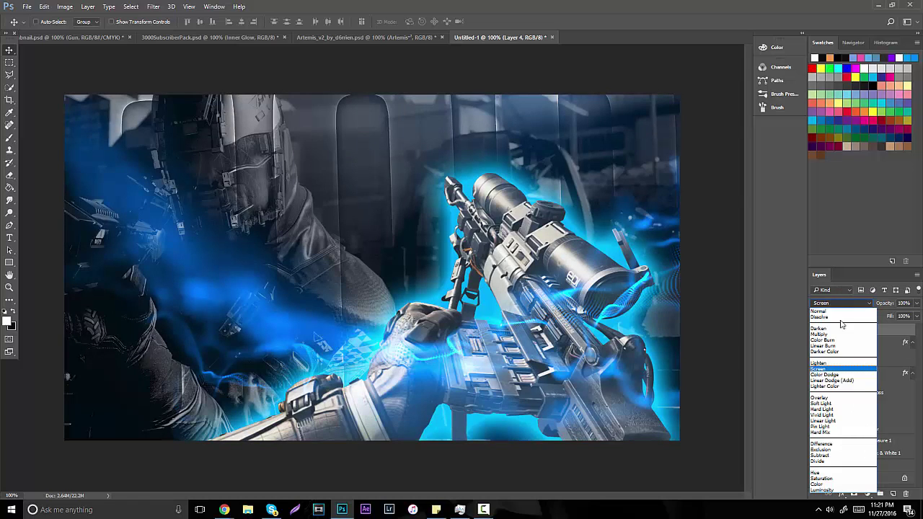
click(835, 367)
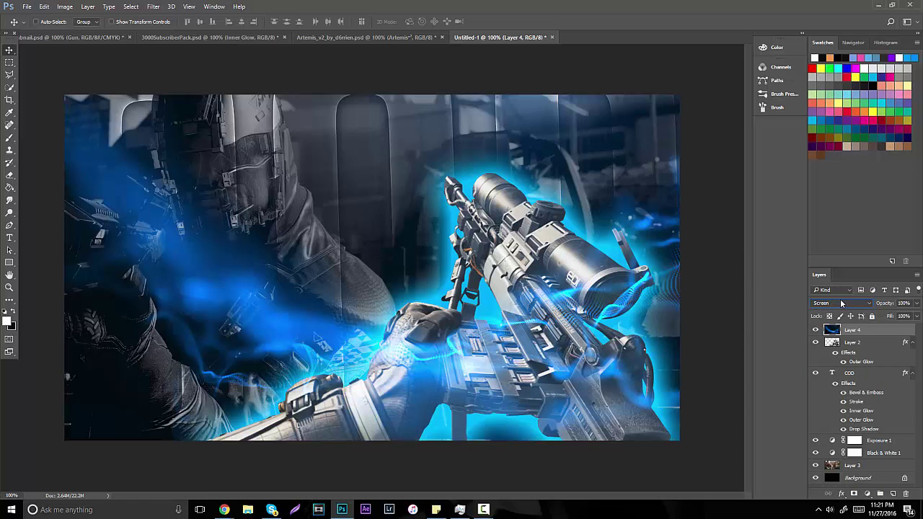
scroll(840, 303, down, 2)
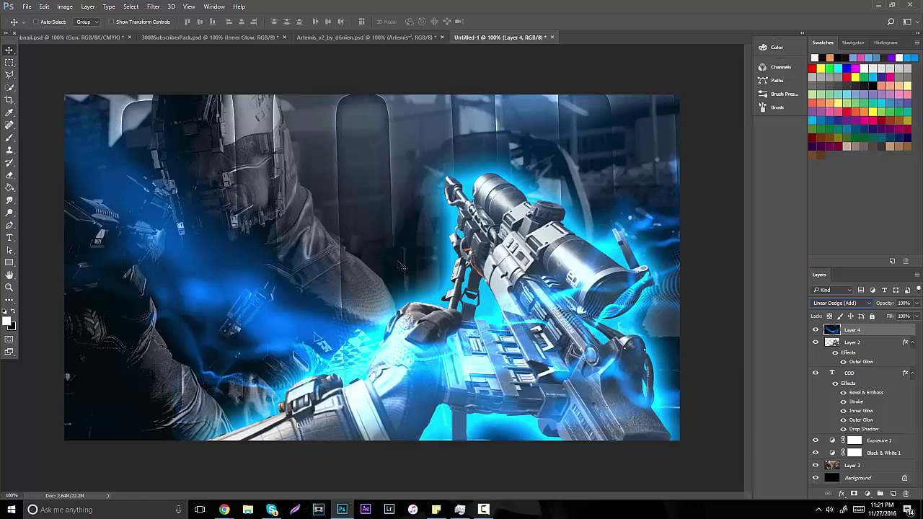
Shift the blue energy layer down over the lower part of the canvas and erase its hard upper edge with a 495 px soft eraser.
drag(520, 310, 505, 405)
click(14, 175)
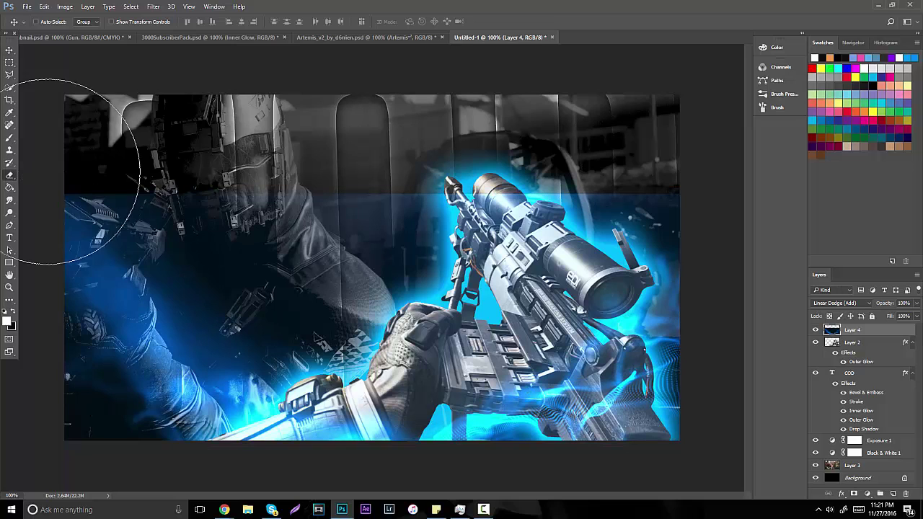
mouse_move(92, 164)
mouse_down()
mouse_move(154, 154)
mouse_move(474, 222)
mouse_move(714, 188)
mouse_move(561, 196)
mouse_move(443, 169)
mouse_move(361, 195)
mouse_move(583, 195)
mouse_move(405, 202)
mouse_up()
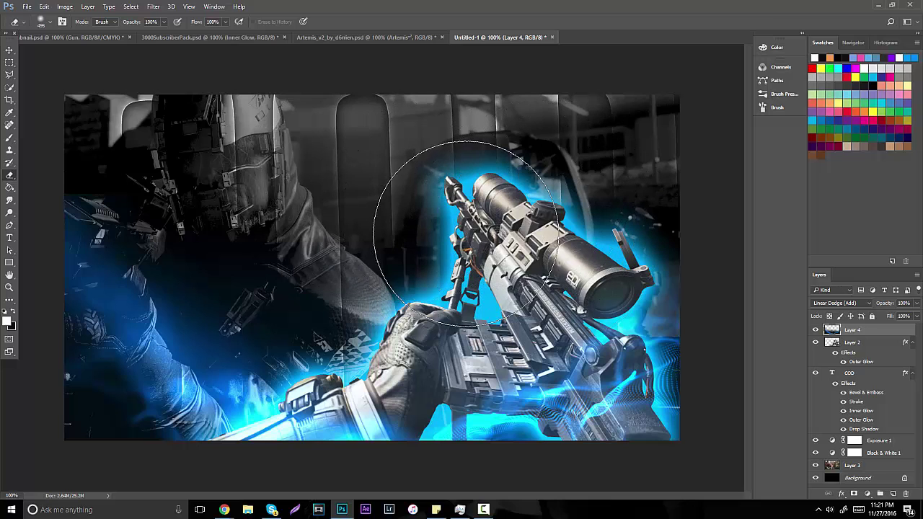
Add a new layer directly above Exposure 1 and choose a bright blue foreground color.
click(878, 440)
click(892, 494)
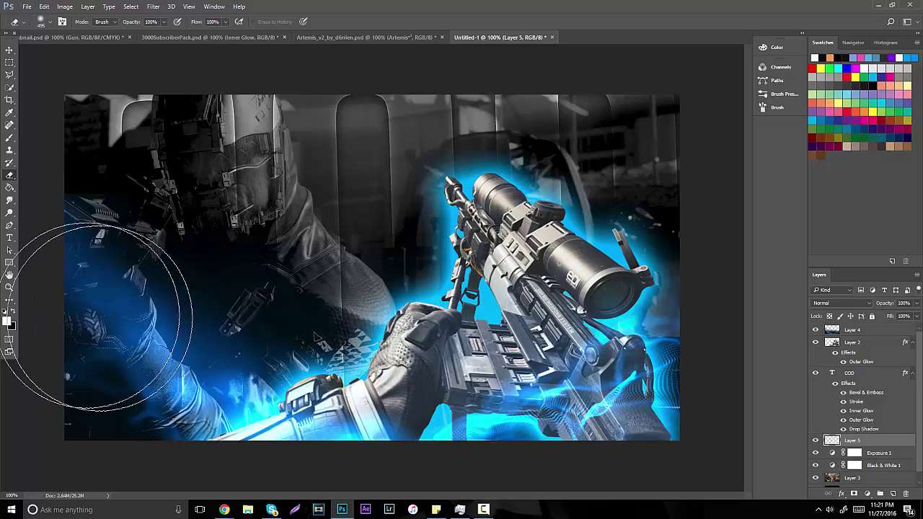
click(8, 323)
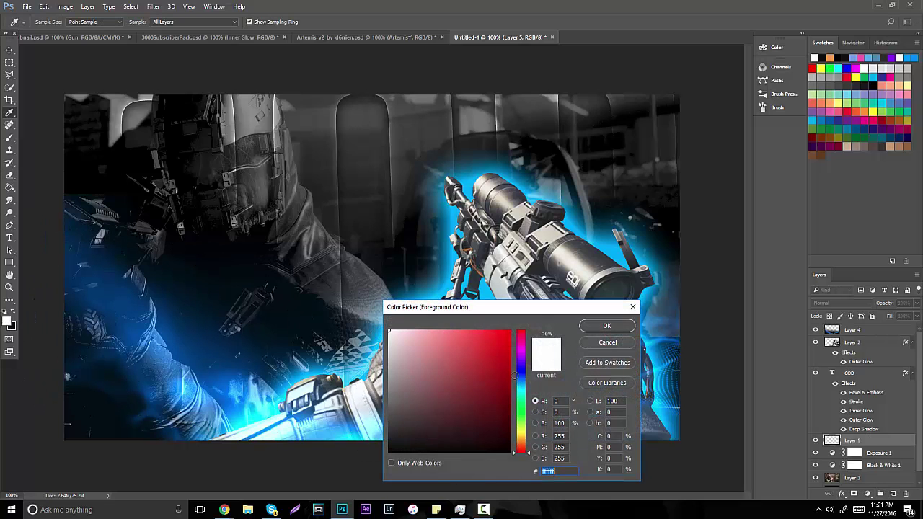
click(521, 386)
click(498, 359)
click(607, 326)
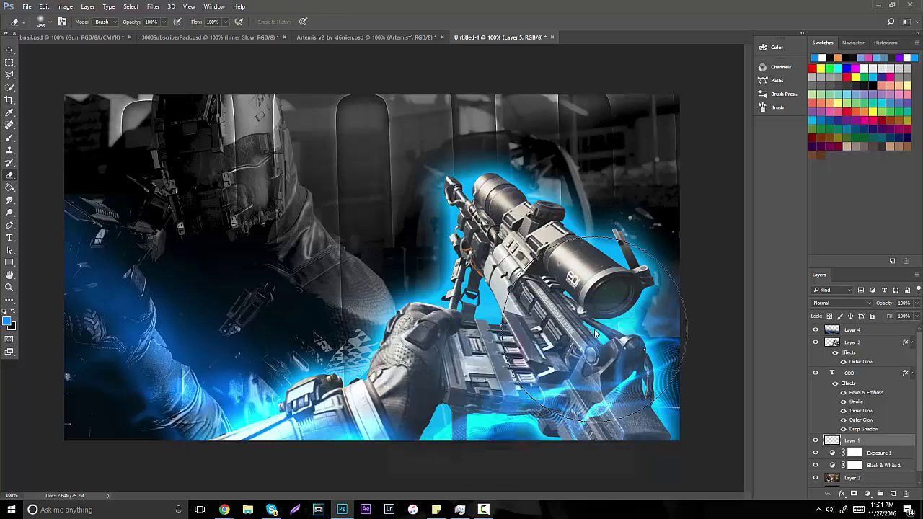
Paint blue glows with a 369 px soft brush in the upper-left corner, around the soldier and along the right edge, keeping layer opacity at 100%.
click(9, 137)
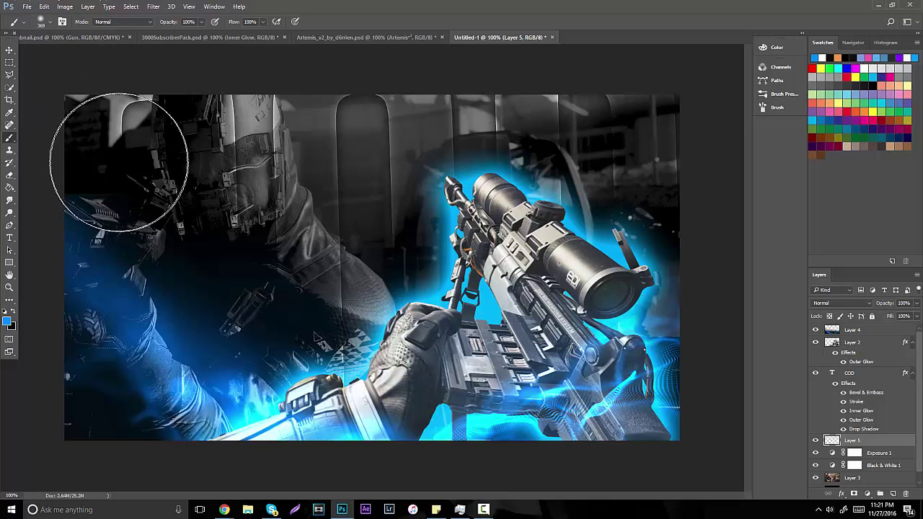
mouse_move(93, 65)
mouse_down()
mouse_move(86, 72)
mouse_move(115, 94)
mouse_up()
mouse_move(273, 241)
mouse_down()
mouse_move(281, 316)
mouse_move(264, 360)
mouse_move(168, 390)
mouse_move(134, 411)
mouse_up()
drag(598, 216, 685, 155)
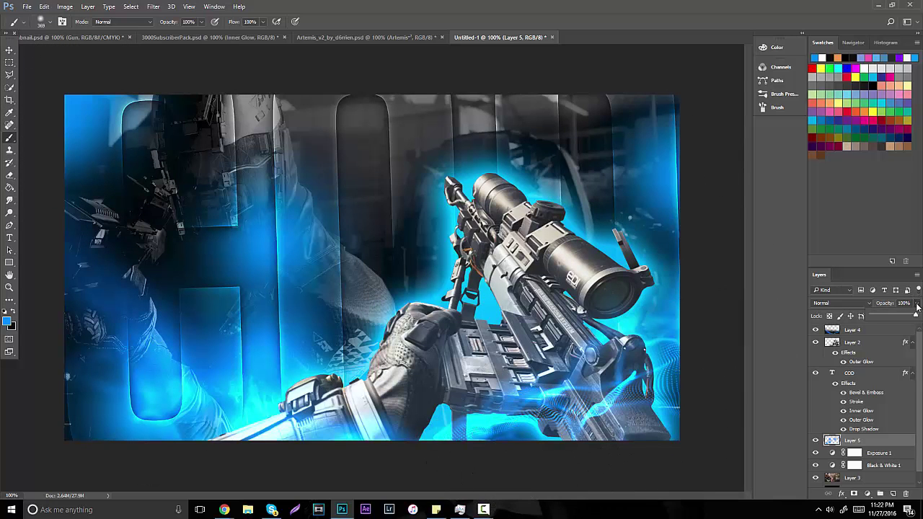
drag(904, 315, 917, 318)
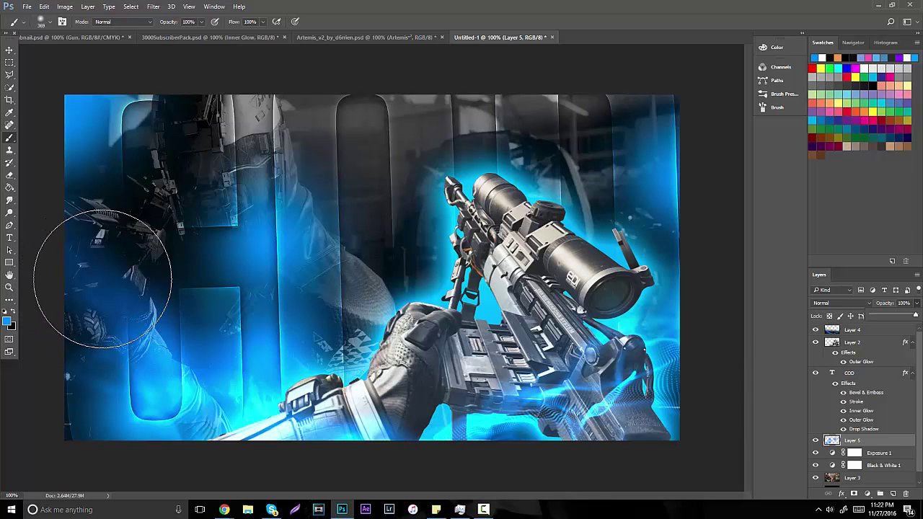
click(9, 287)
scroll(296, 276, down, 2)
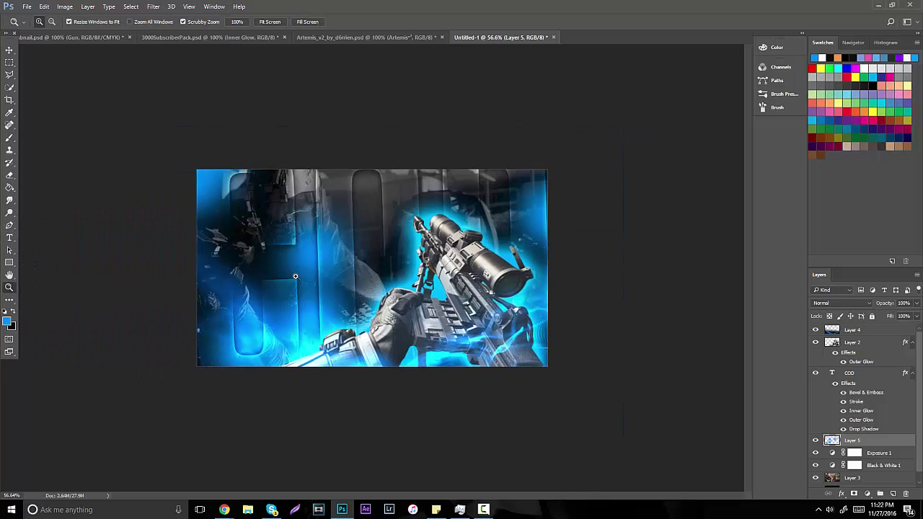
scroll(296, 277, up, 1)
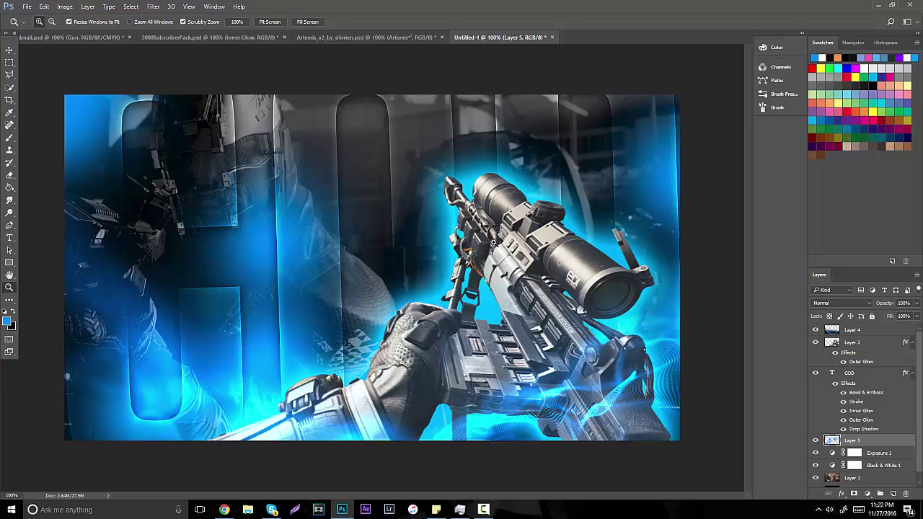
Add a new layer at the top of the stack and set up a white soft brush at 480 px.
key(alt+shift+])
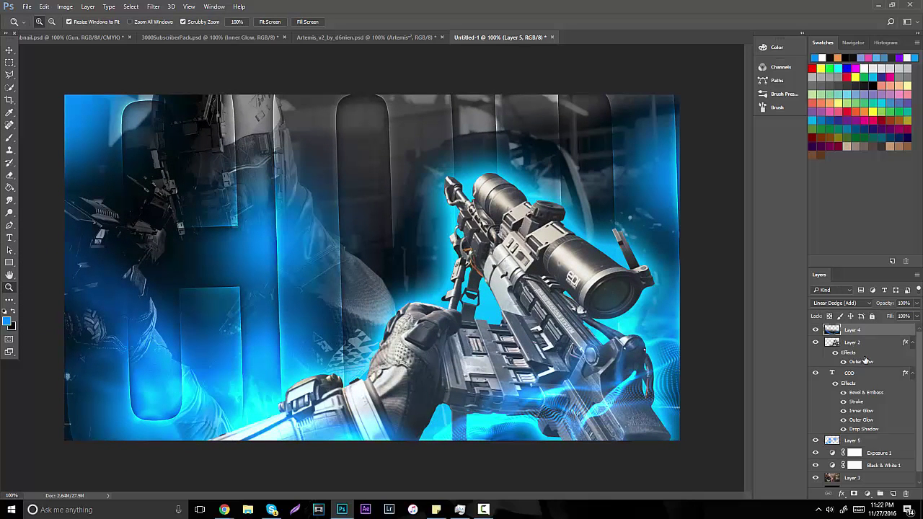
click(894, 495)
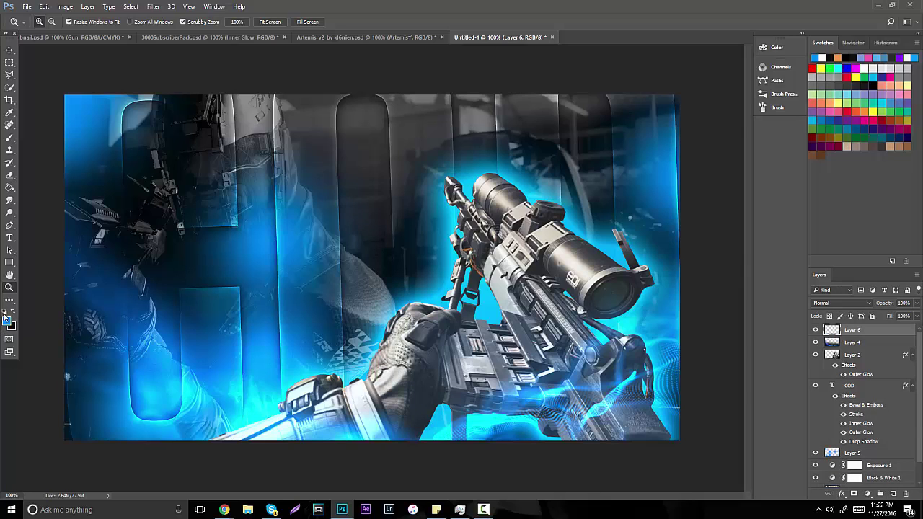
click(9, 138)
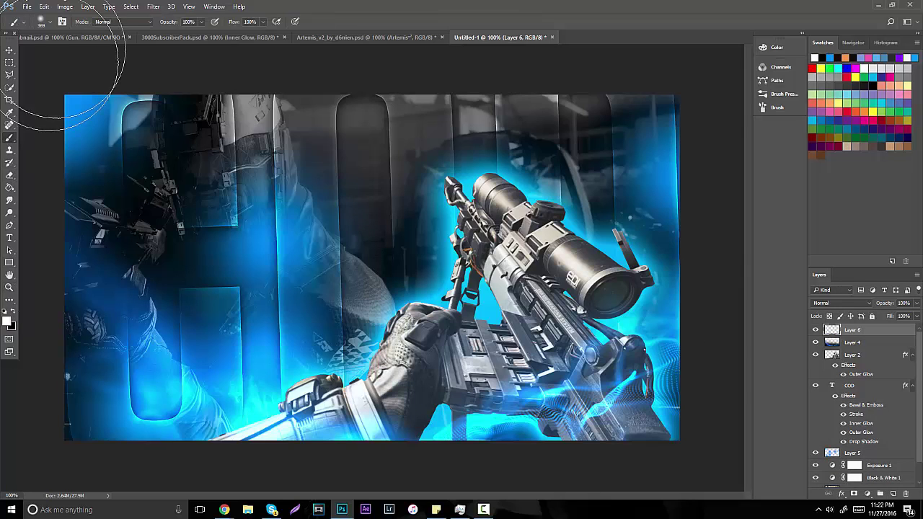
click(47, 21)
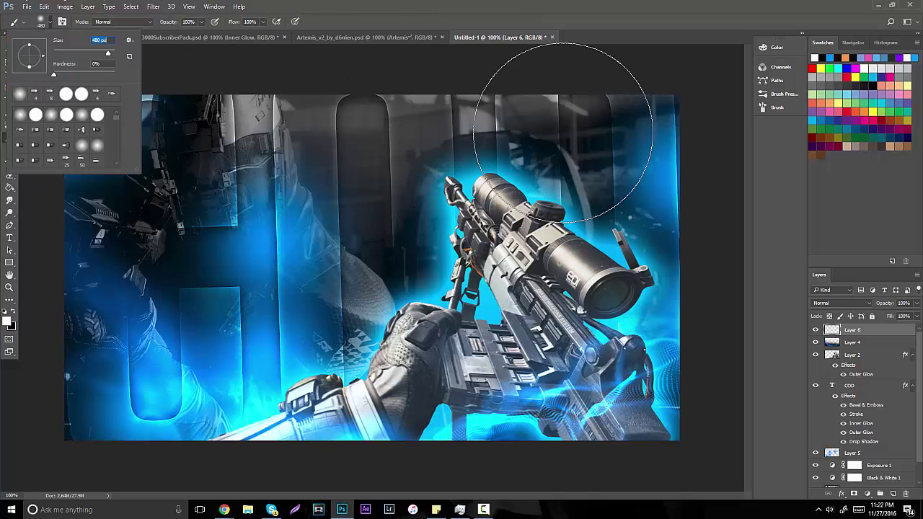
click(583, 99)
Paint soft white light spots at the canvas's top edge above the scope and on its right edge, and set the layer's opacity to 50%.
click(564, 133)
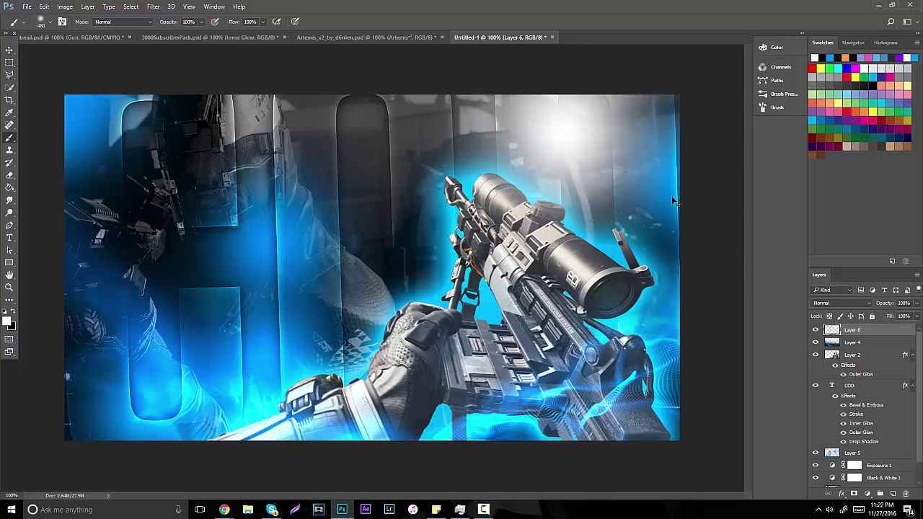
key(ctrl+z)
click(516, 115)
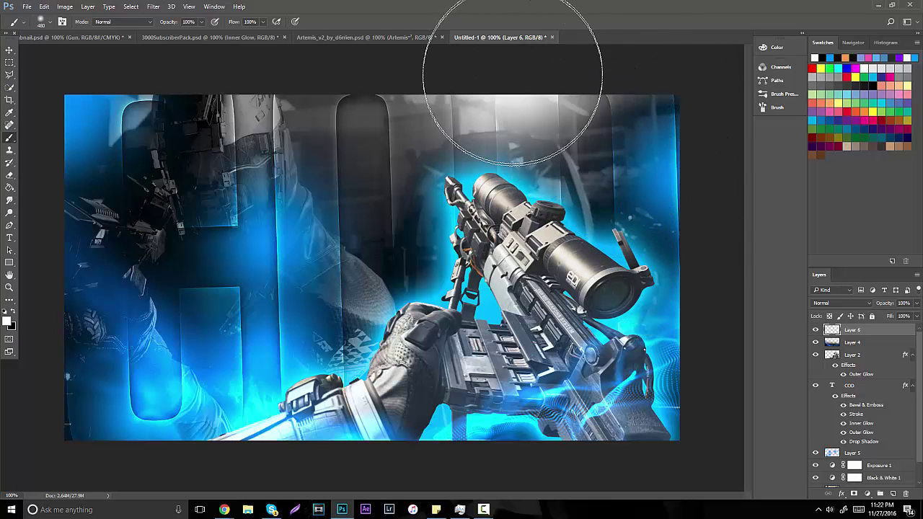
click(694, 379)
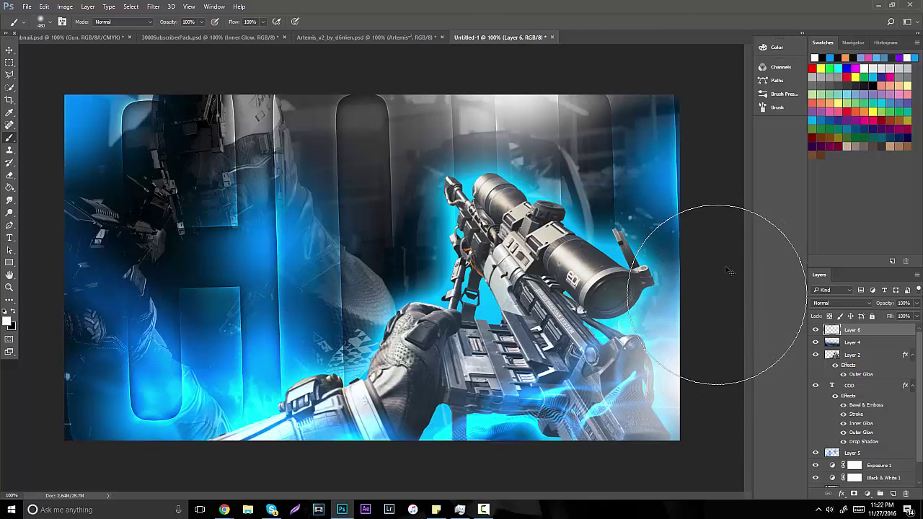
key(ctrl+z)
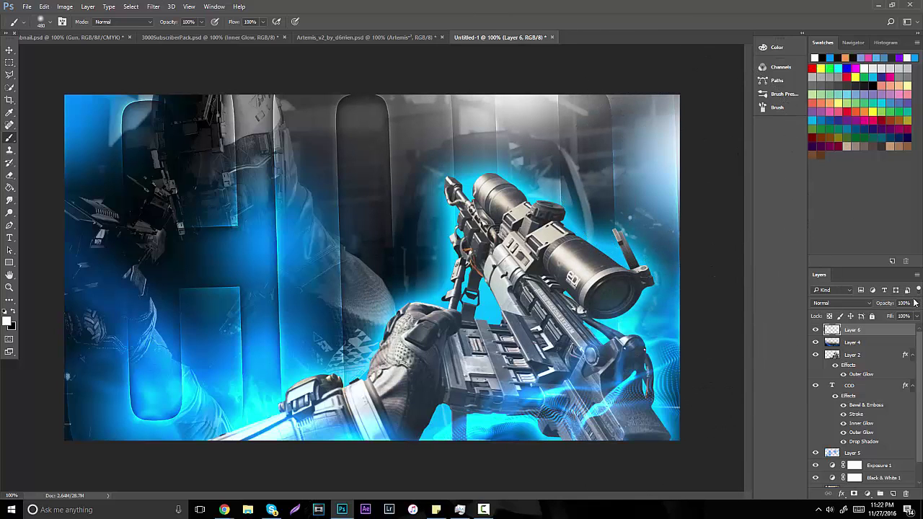
drag(898, 318, 894, 318)
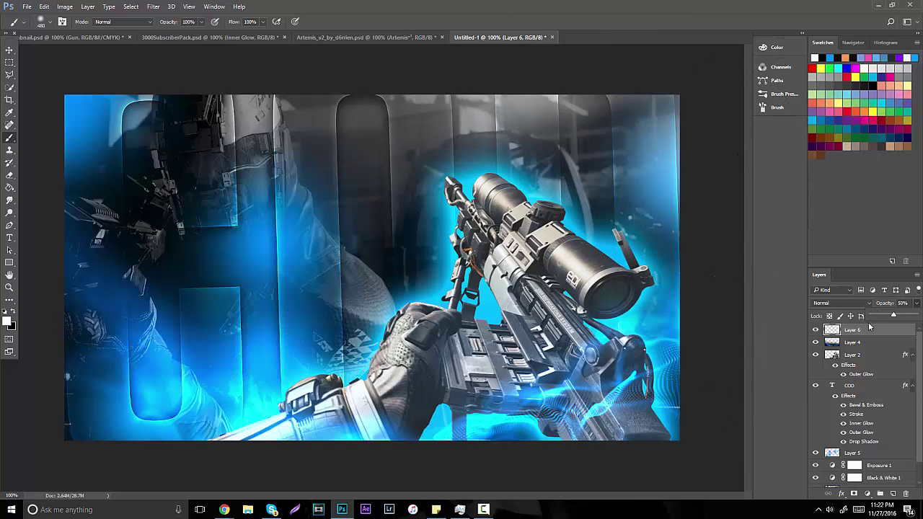
Add another top layer and brush soft black shading along the bottom edge, the left side, the top center and over the scope.
click(891, 494)
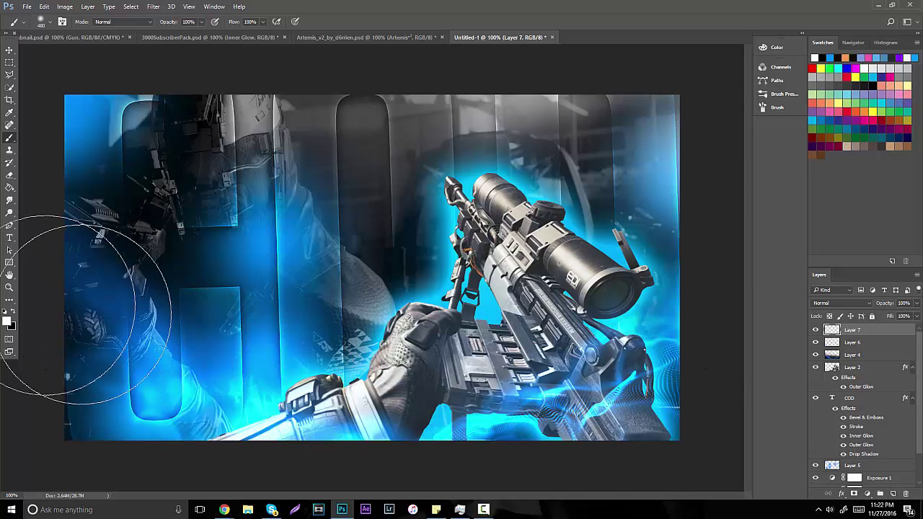
click(13, 311)
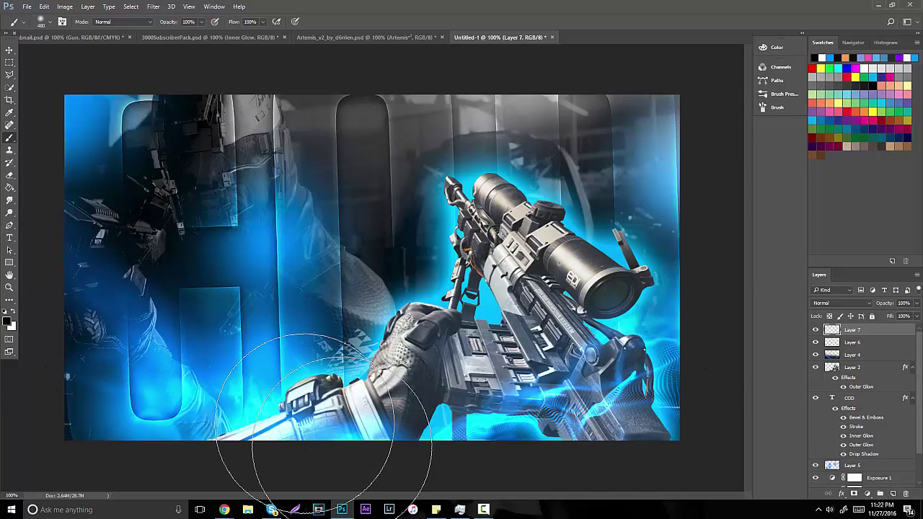
mouse_move(355, 476)
mouse_down()
mouse_move(515, 464)
mouse_move(639, 474)
mouse_move(442, 463)
mouse_up()
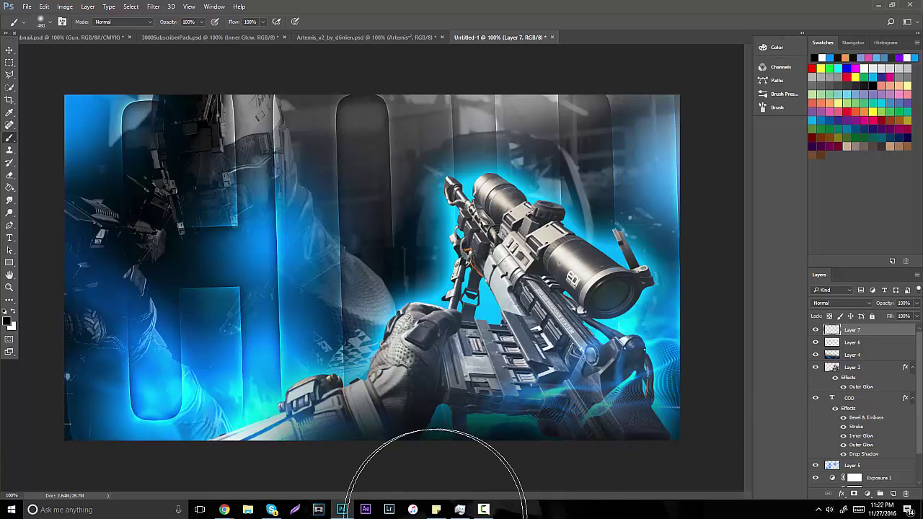
click(78, 229)
click(415, 135)
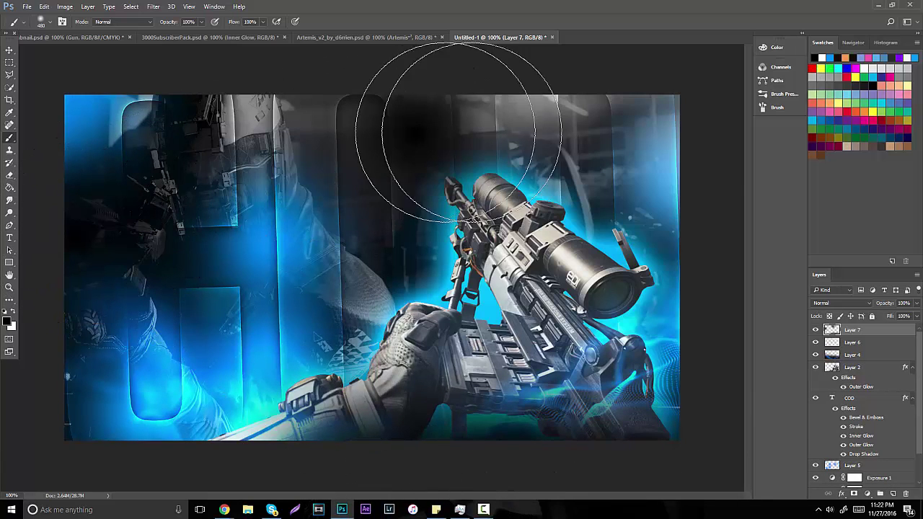
drag(654, 220, 618, 223)
Set the black shading layer's blend mode to Overlay and its opacity to 43%.
click(840, 303)
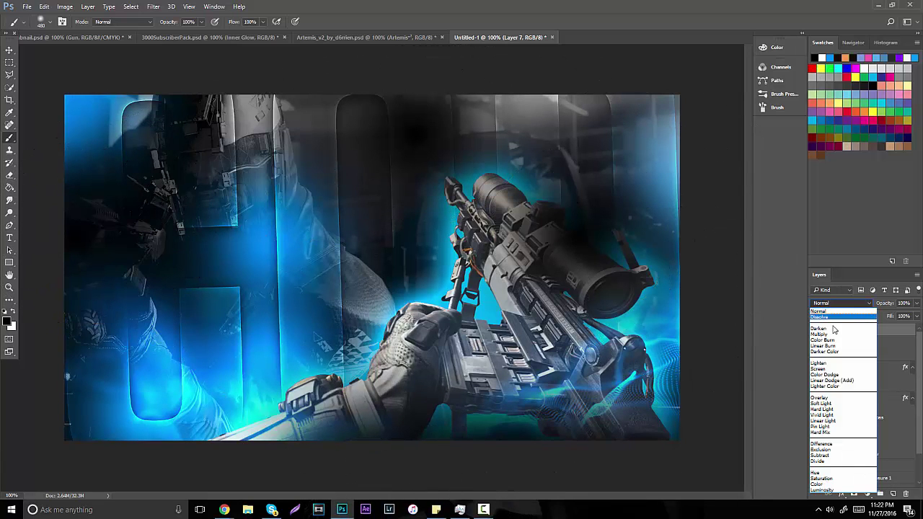
click(830, 399)
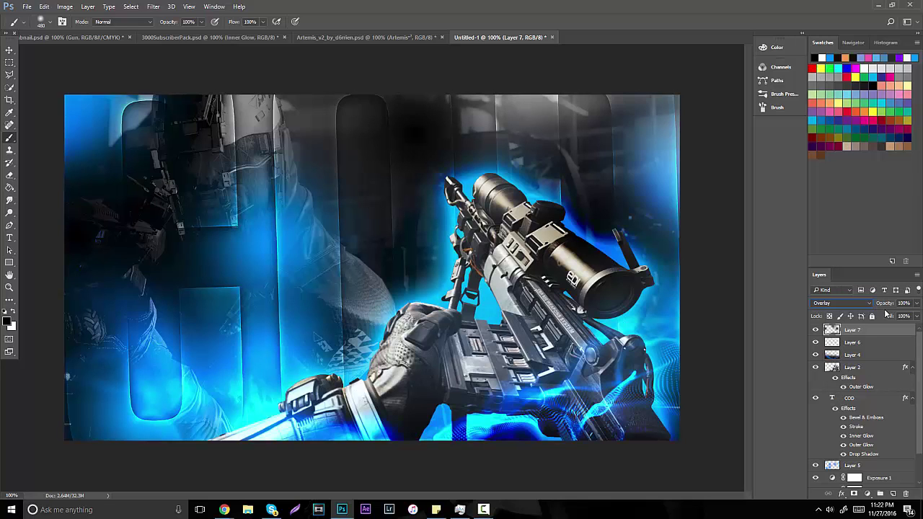
drag(889, 315, 891, 319)
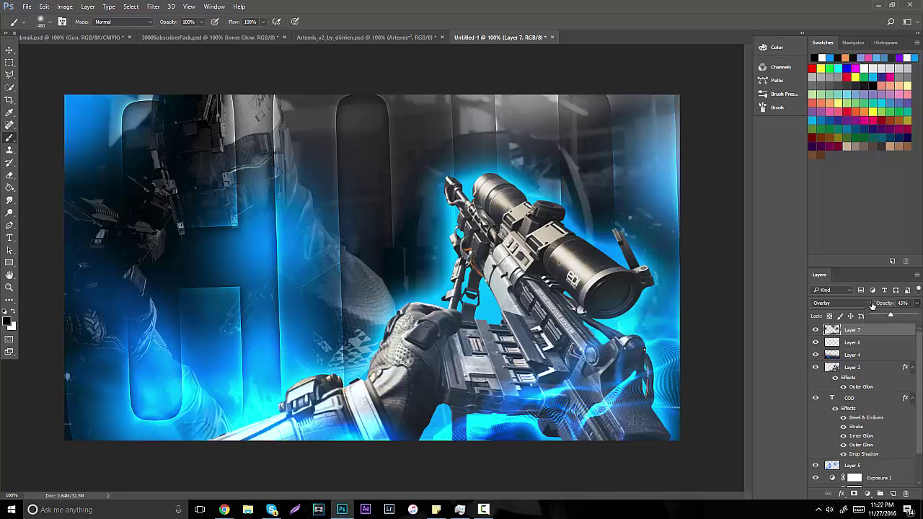
Look through the stocks in the Artemis V2 pack document for a lightning effect, showing the C-shaped white bolt.
click(345, 37)
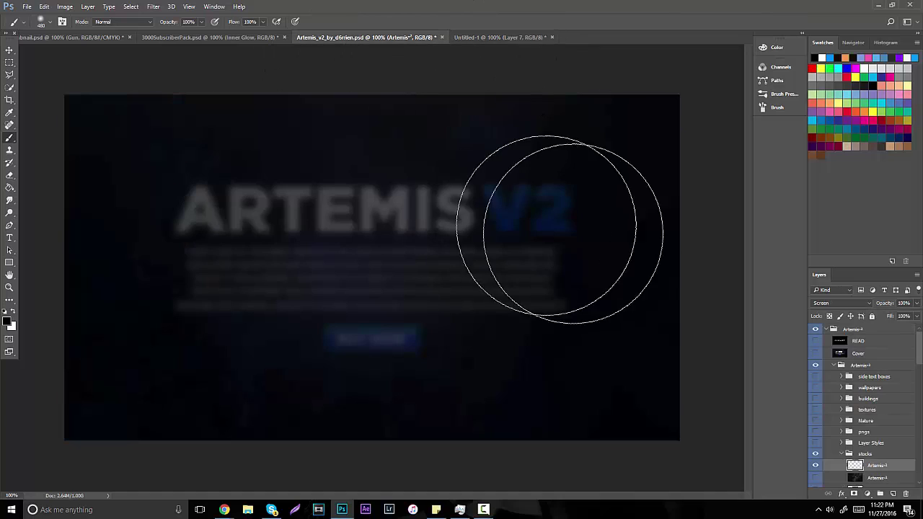
click(817, 466)
scroll(819, 467, down, 2)
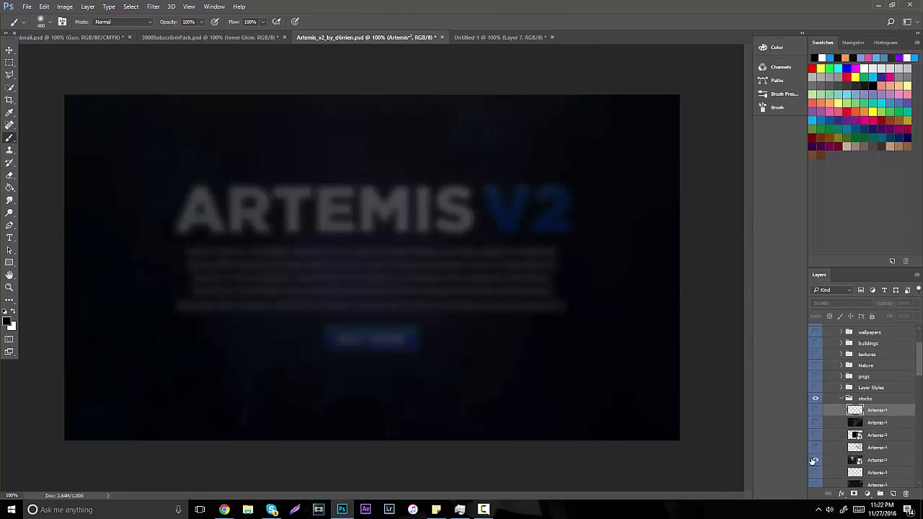
click(814, 460)
click(815, 460)
scroll(815, 460, down, 2)
click(816, 458)
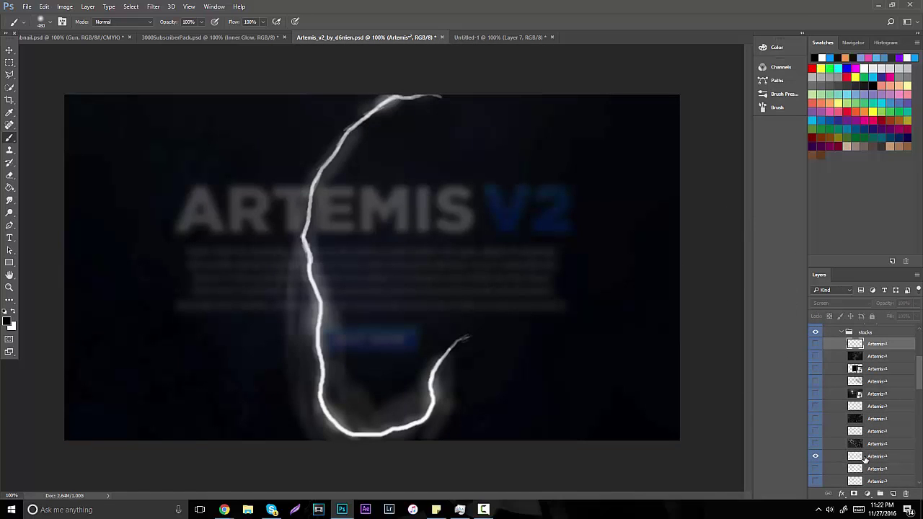
Try the C-shaped lightning stock at the thumbnail's right edge, and delete its layer from the thumbnail.
click(864, 459)
click(9, 49)
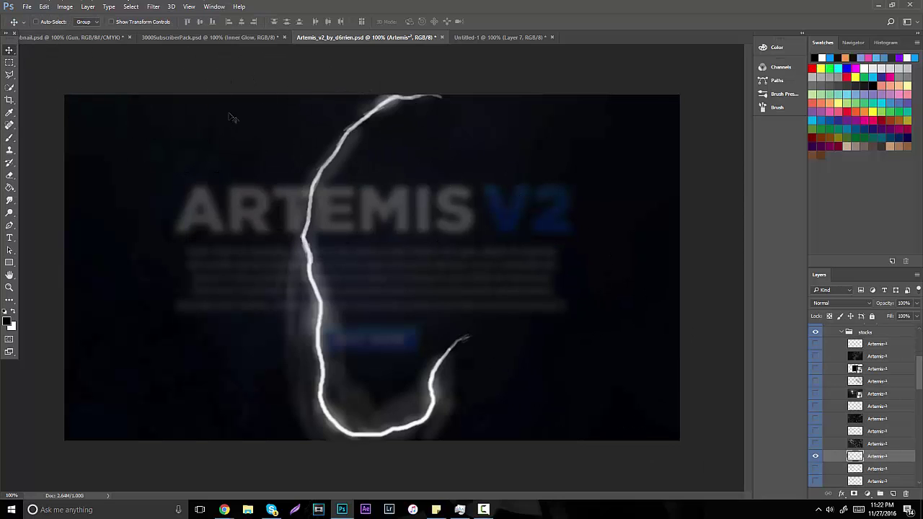
drag(233, 118, 392, 131)
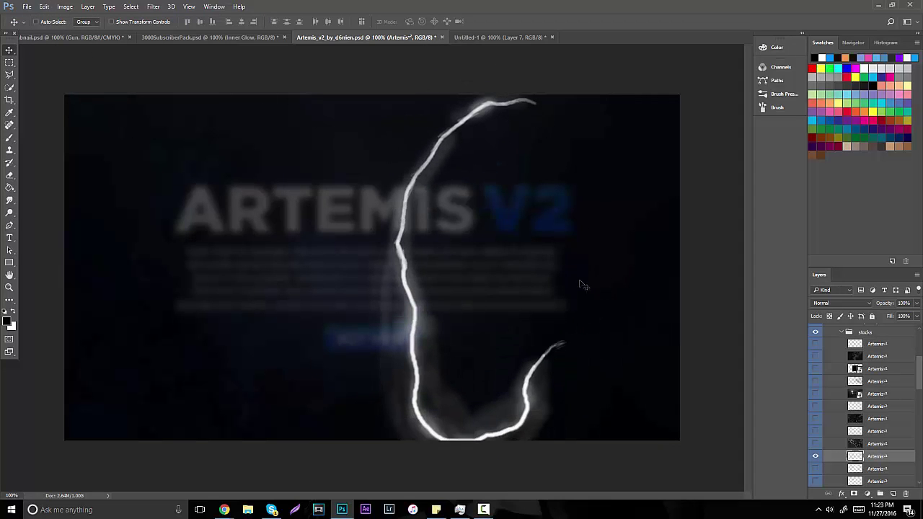
ctrl+click(855, 457)
key(Delete)
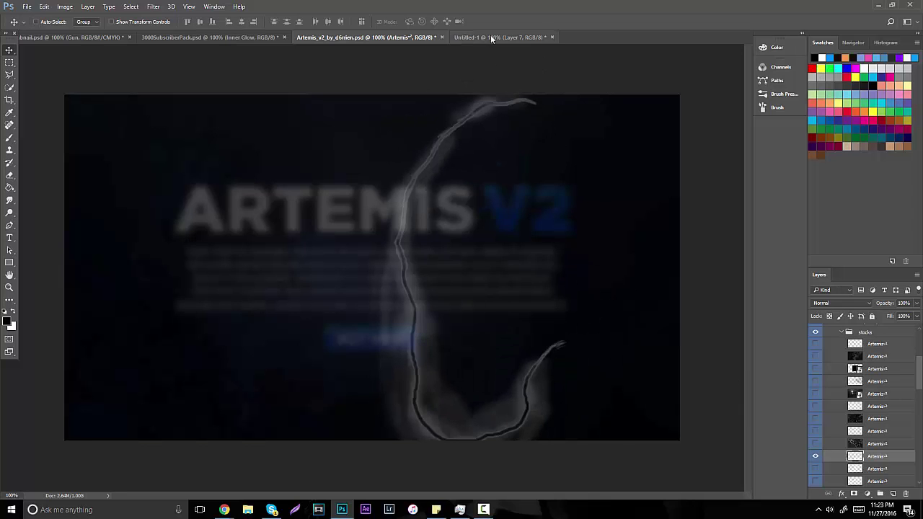
drag(491, 37, 676, 225)
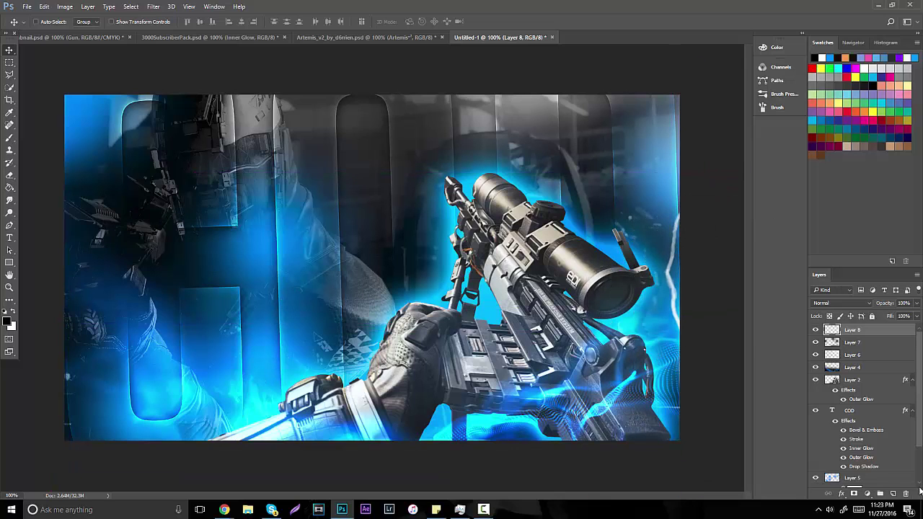
click(907, 494)
click(424, 192)
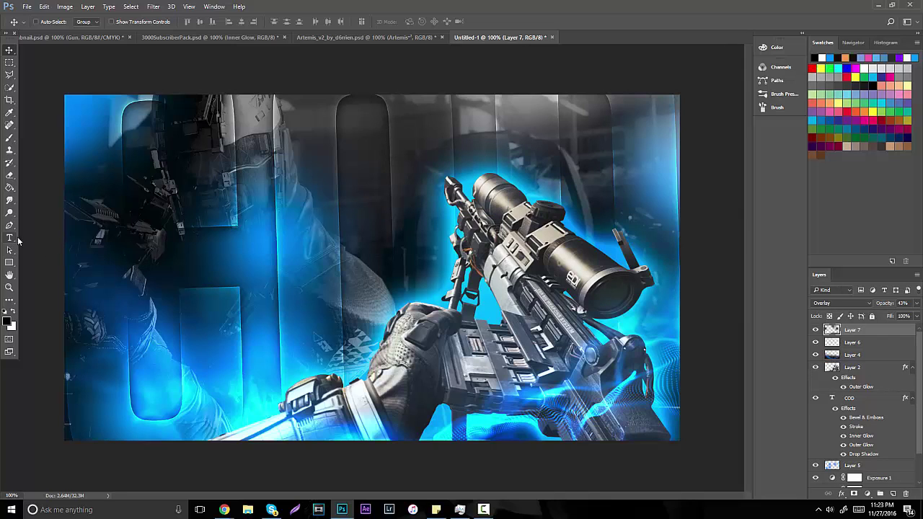
Rasterize the type of the COD text layer and collapse its list of effects.
click(9, 238)
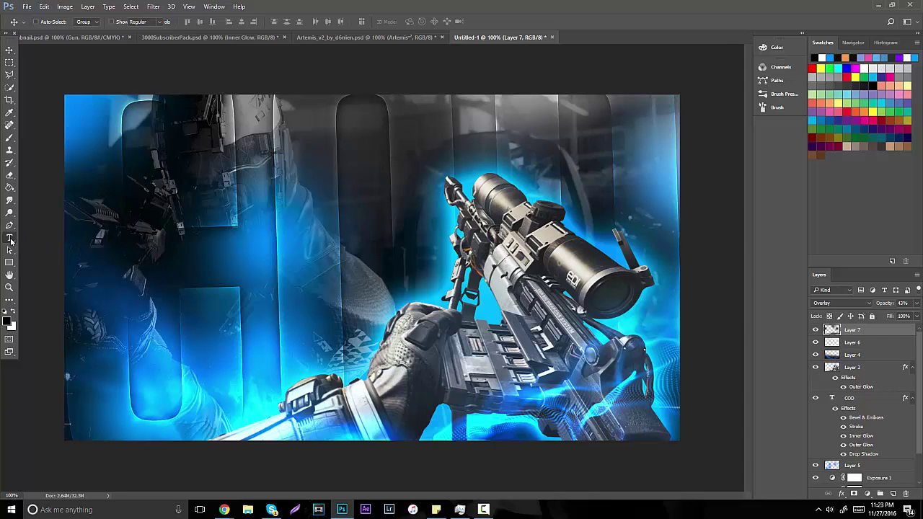
click(255, 180)
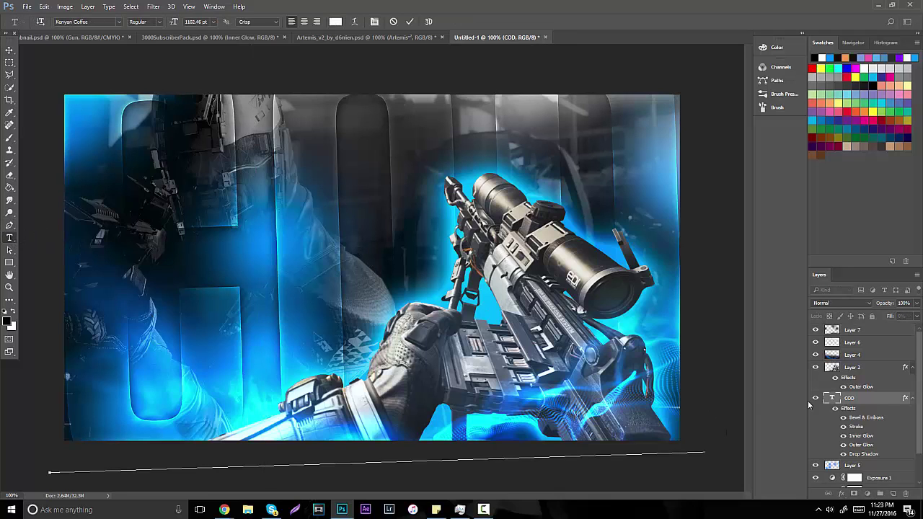
key(Escape)
right_click(863, 401)
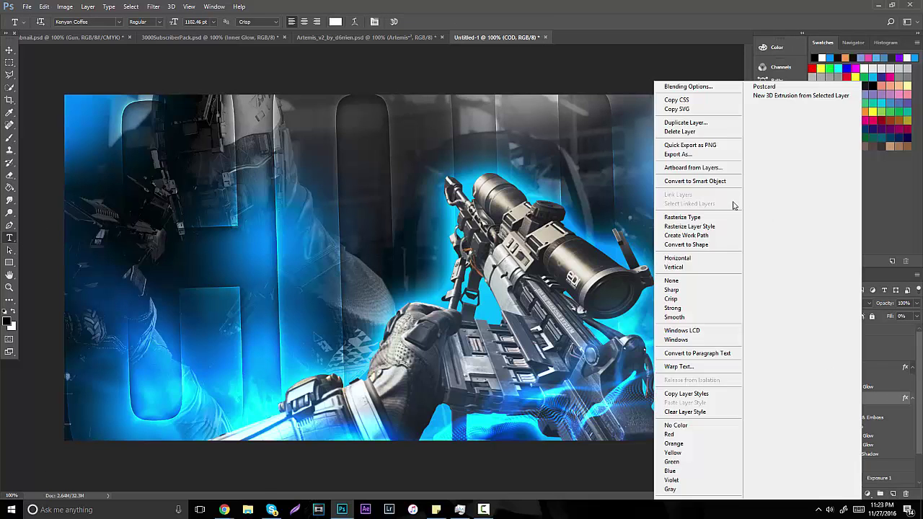
click(711, 218)
click(909, 399)
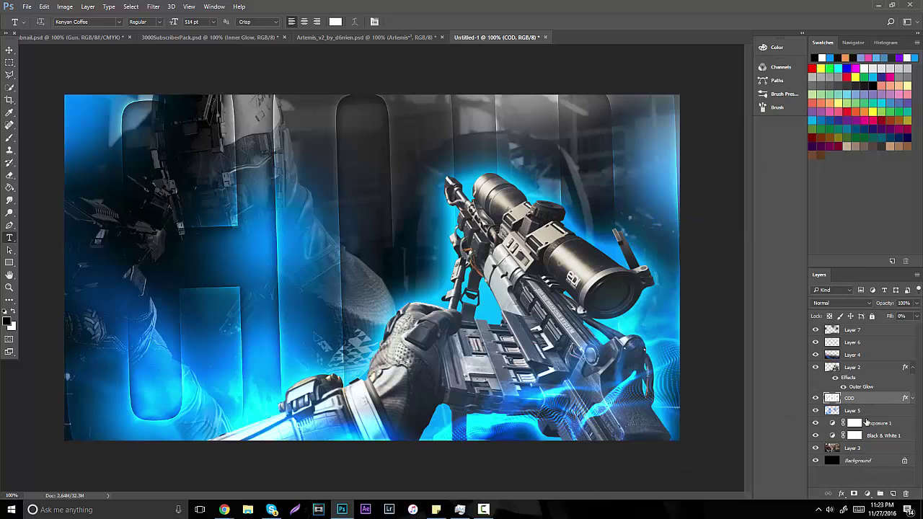
Add the white text "YOUR TEXT" in Kenyan Coffee Regular at 293 pt directly above the COD layer.
click(172, 258)
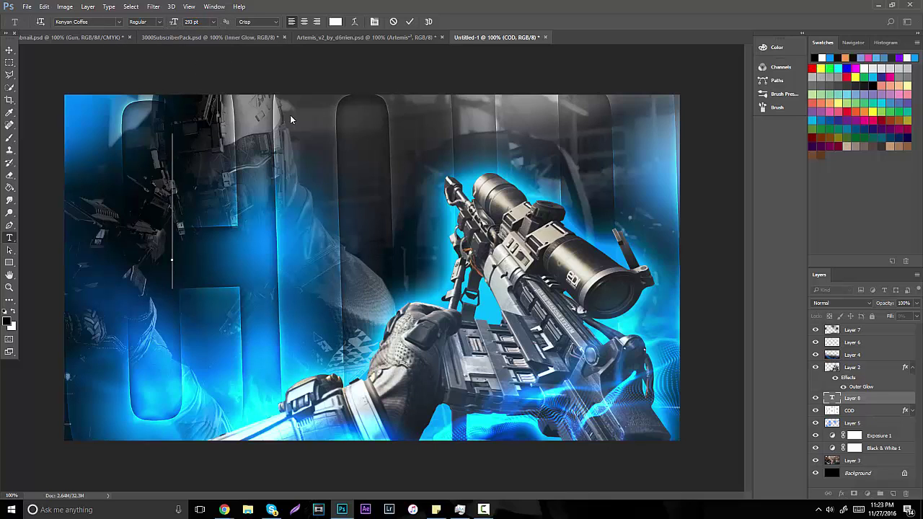
text(YOUR)
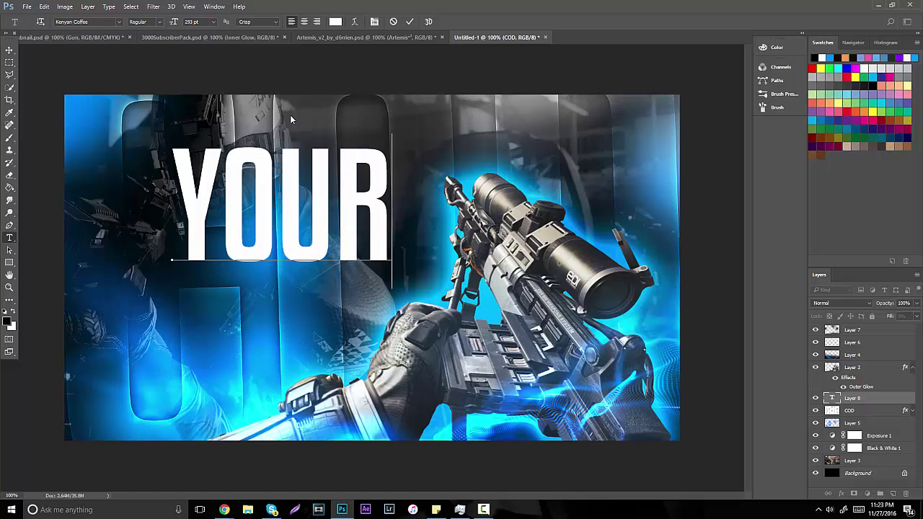
text( TEXT)
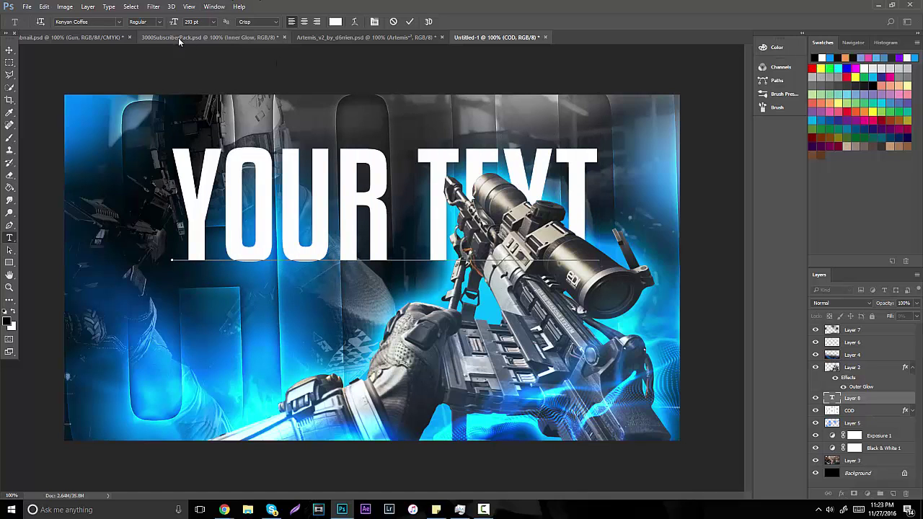
key(ctrl+Return)
Move YOUR TEXT to the canvas's left half and scale it to about 95%, with its end behind the gun.
key(v)
drag(259, 176, 152, 203)
key(ctrl+t)
drag(490, 160, 472, 174)
drag(472, 314, 480, 318)
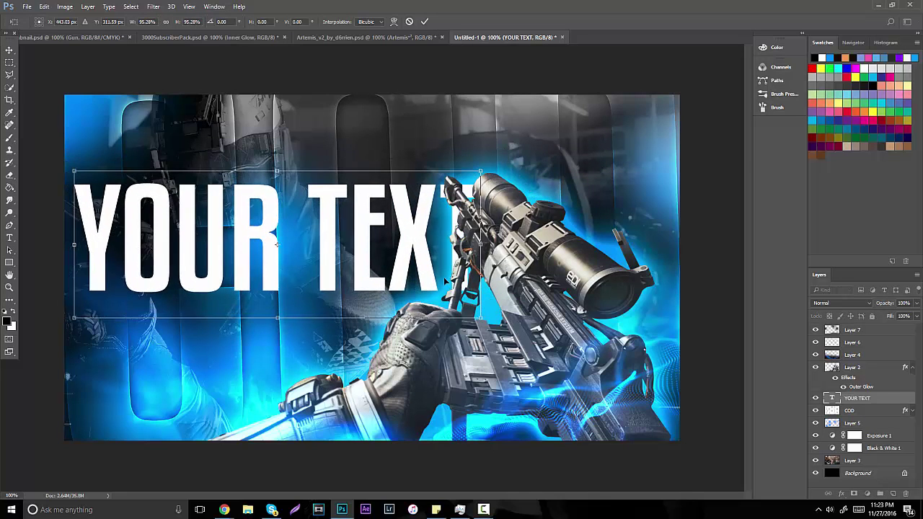
drag(445, 277, 443, 281)
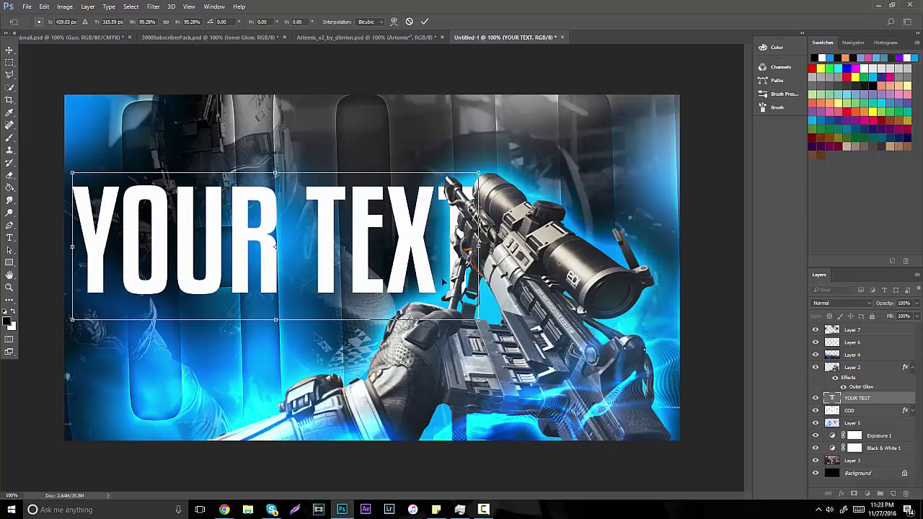
key(Return)
Duplicate the YOUR TEXT layer, scale the copy to about 77% and place it directly below the original.
key(ctrl+j)
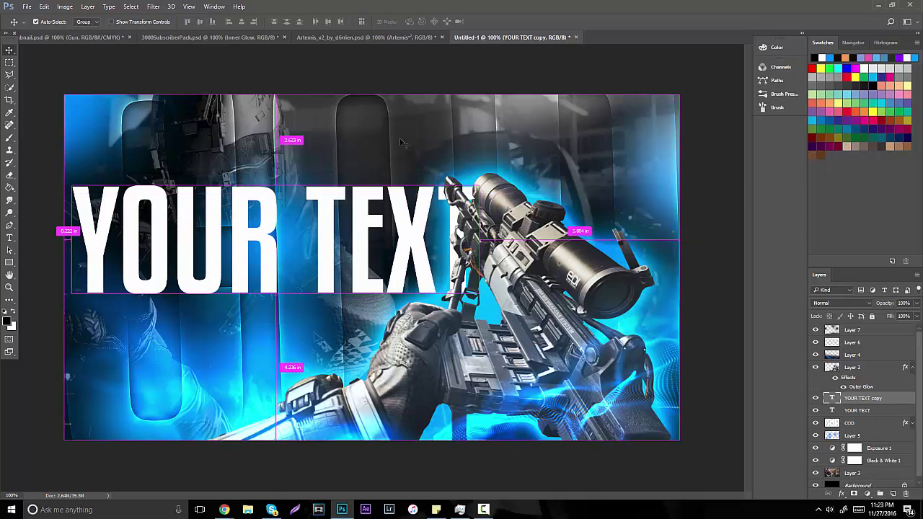
key(ctrl+t)
drag(476, 175, 431, 189)
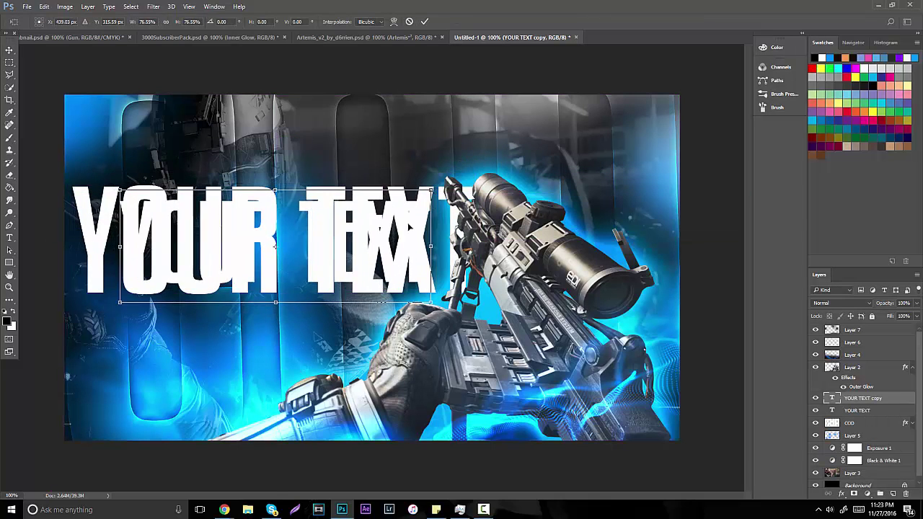
drag(398, 224, 398, 326)
click(9, 238)
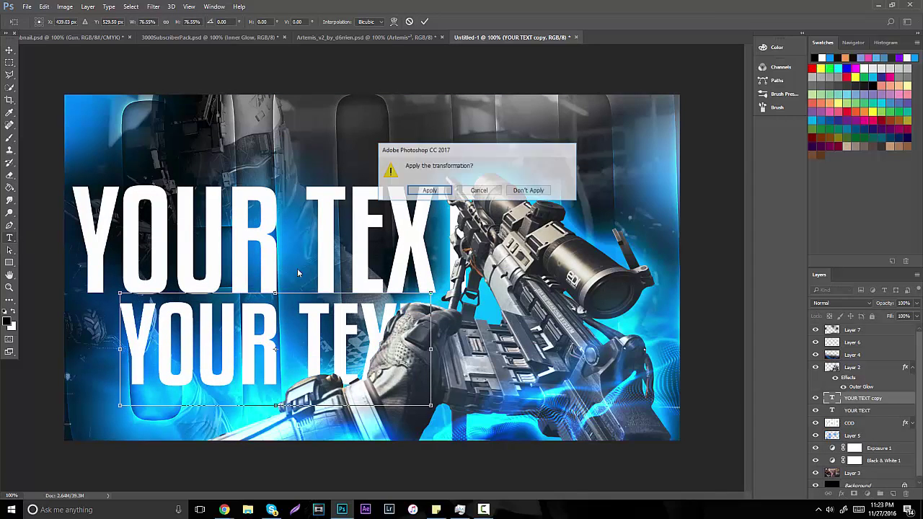
click(429, 192)
Replace the wording of the smaller lower text line with "MORE TEXT".
drag(125, 322, 497, 316)
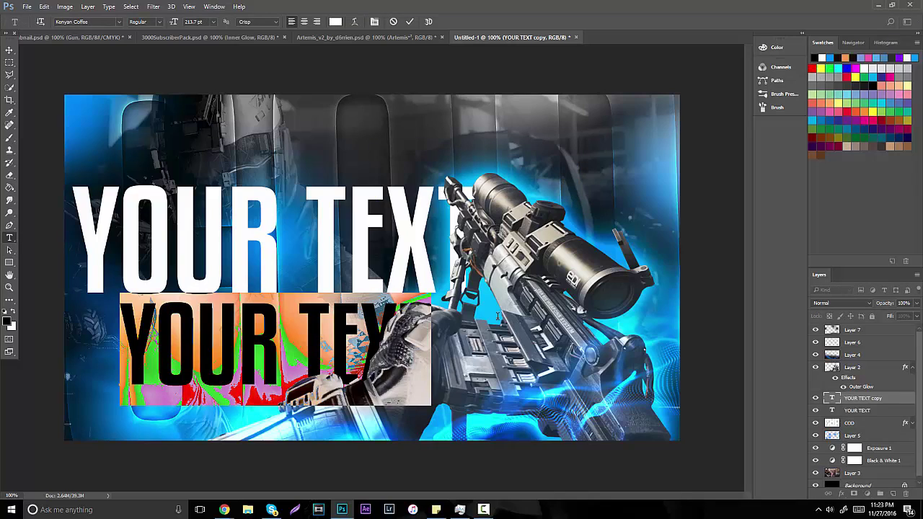
text(MORE TEXT)
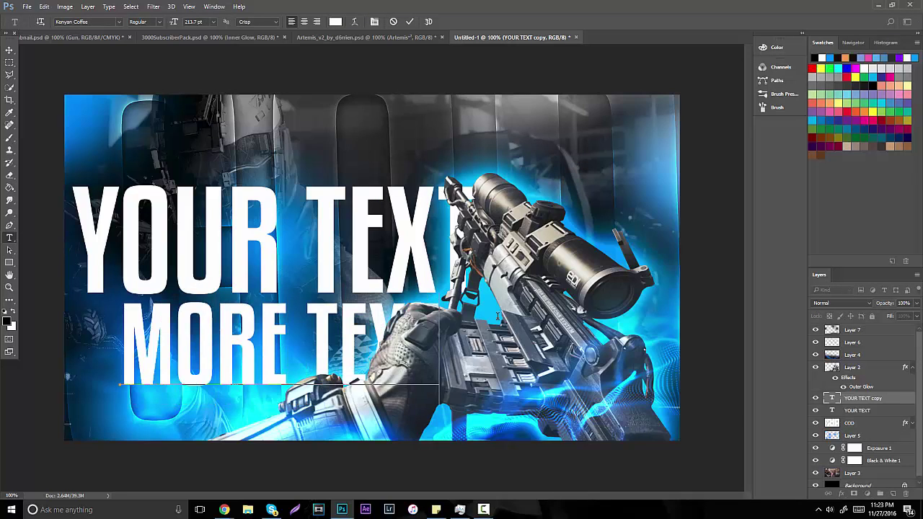
click(9, 50)
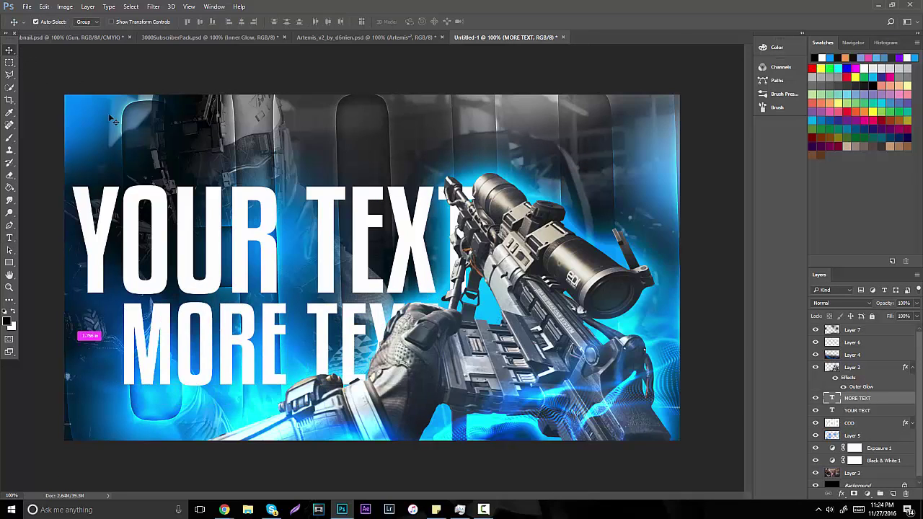
Change the font of YOUR TEXT to Evogria and reduce its size to 189.16 pt.
click(10, 237)
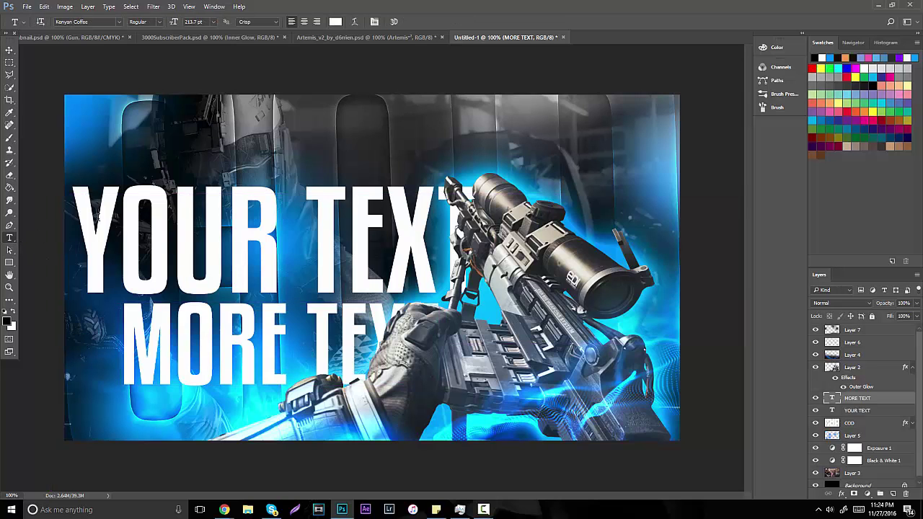
drag(86, 217, 477, 231)
click(120, 22)
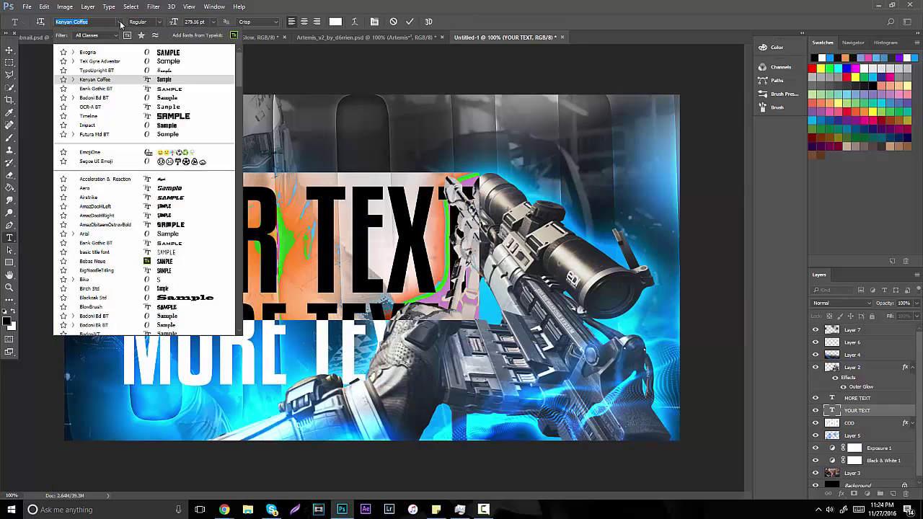
click(158, 77)
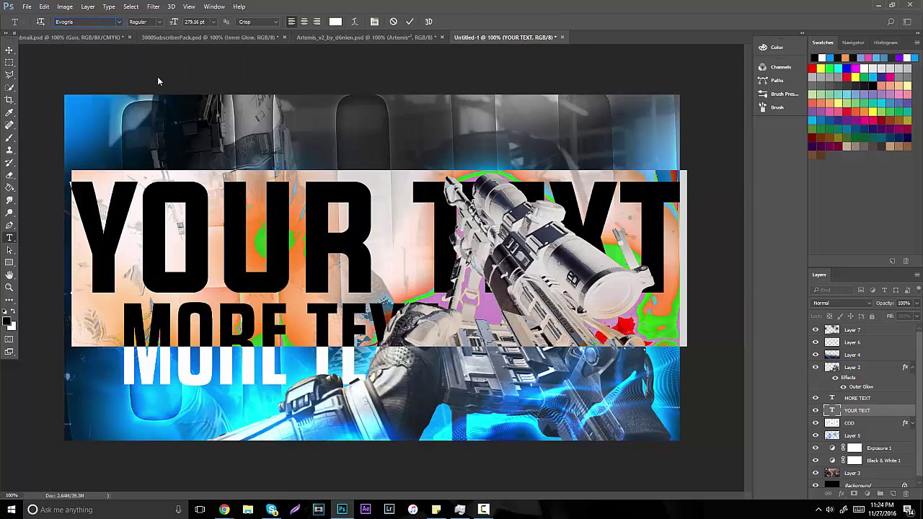
click(191, 24)
drag(176, 23, 26, 107)
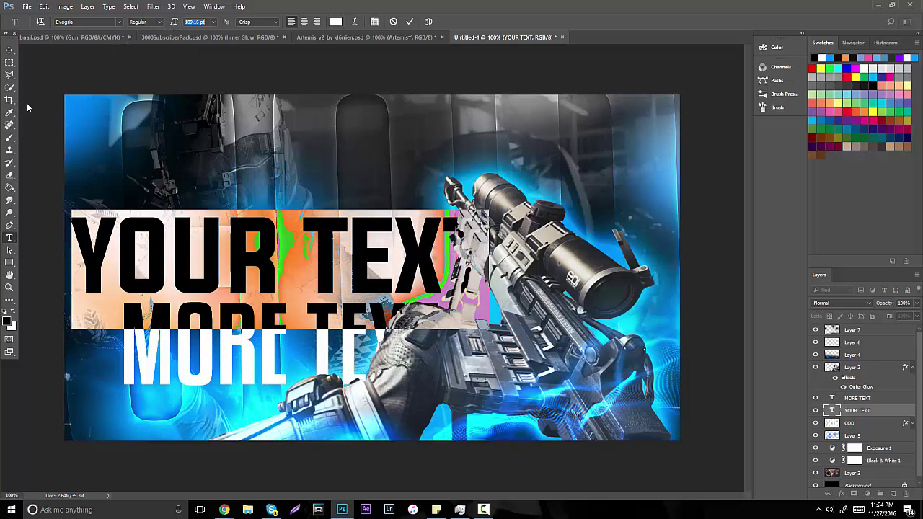
drag(119, 317, 500, 324)
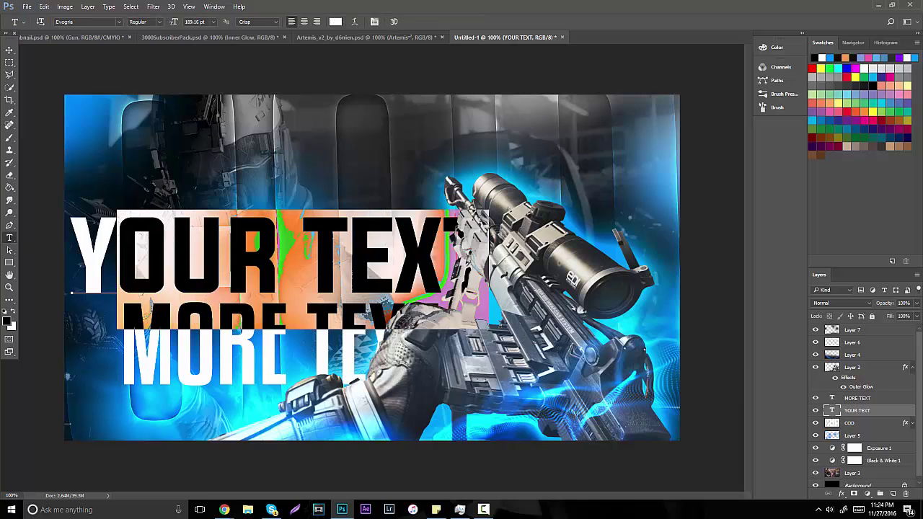
click(10, 50)
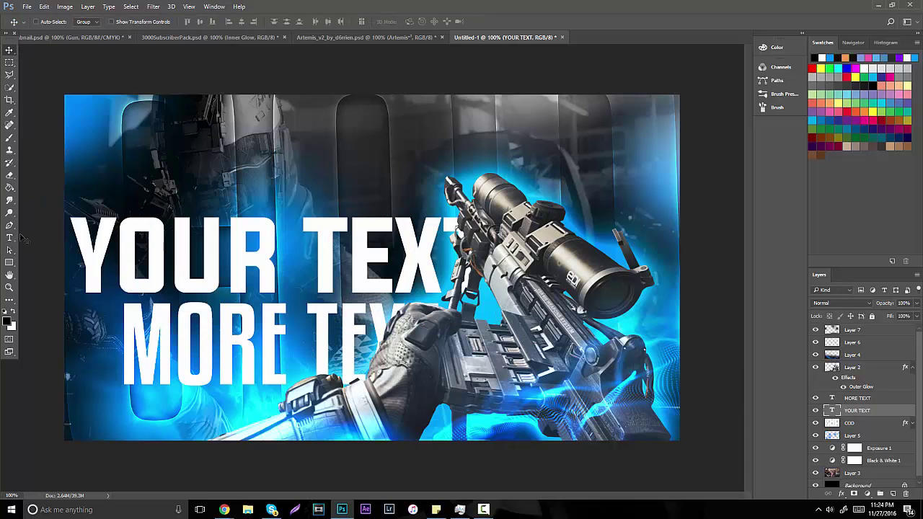
Change the font of MORE TEXT to Evogria.
drag(133, 393, 438, 393)
click(120, 21)
click(111, 50)
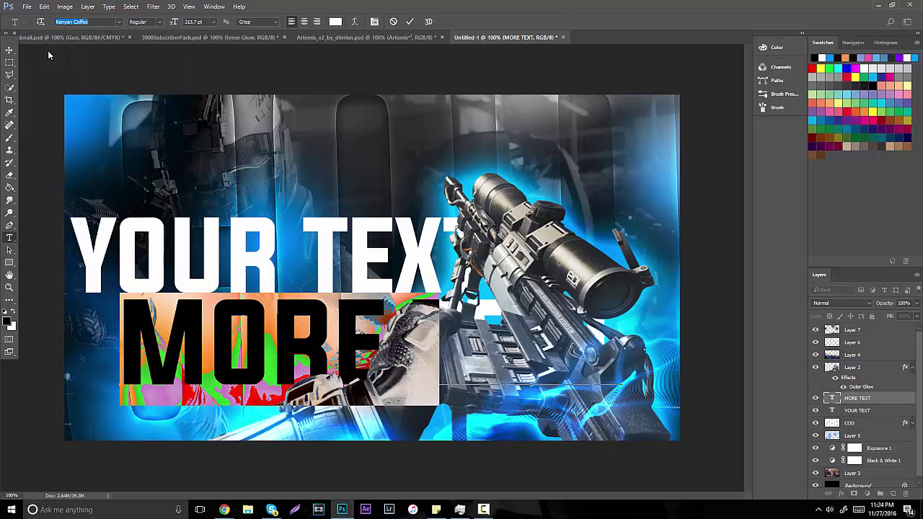
click(10, 50)
Scale MORE TEXT to about 62%, center it just beneath YOUR TEXT, and move both text layers up slightly.
key(ctrl+t)
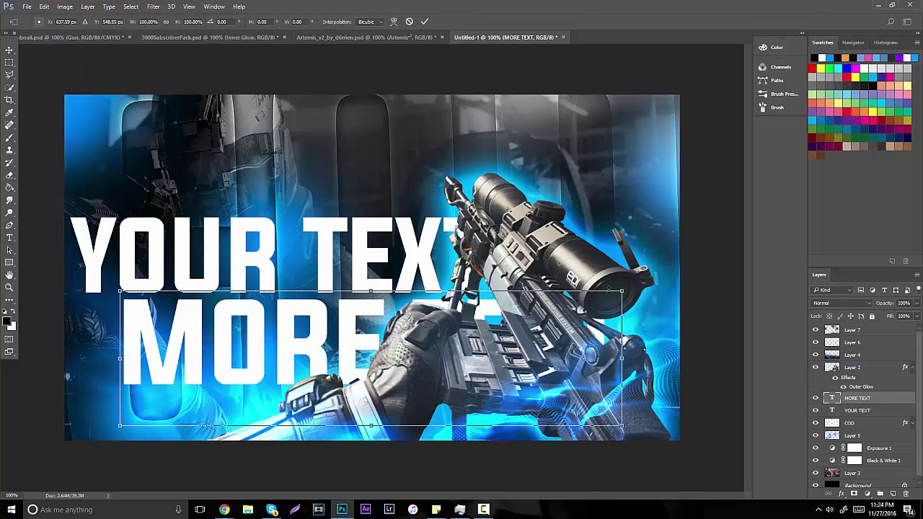
drag(621, 291, 509, 322)
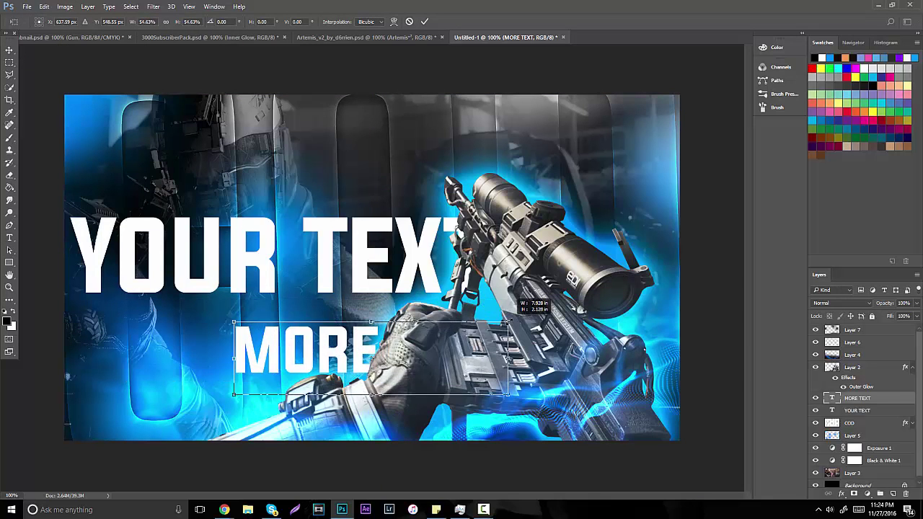
drag(393, 335, 364, 315)
drag(136, 330, 103, 330)
mouse_move(371, 339)
mouse_down()
mouse_move(391, 345)
mouse_move(390, 328)
mouse_move(380, 329)
mouse_up()
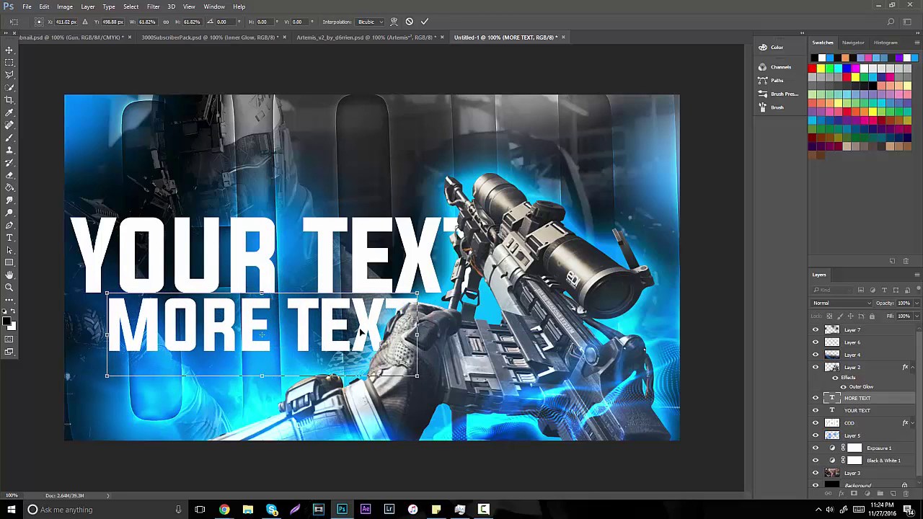
key(Return)
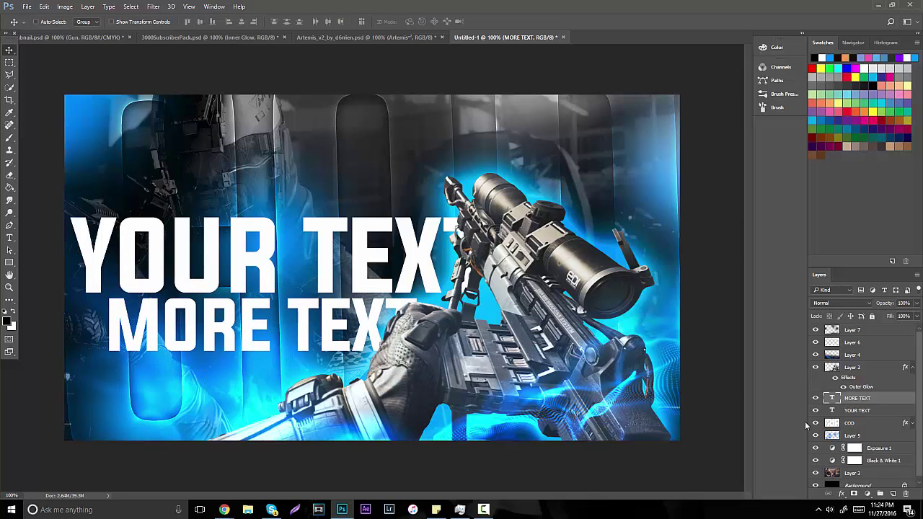
shift+click(853, 411)
drag(402, 280, 398, 266)
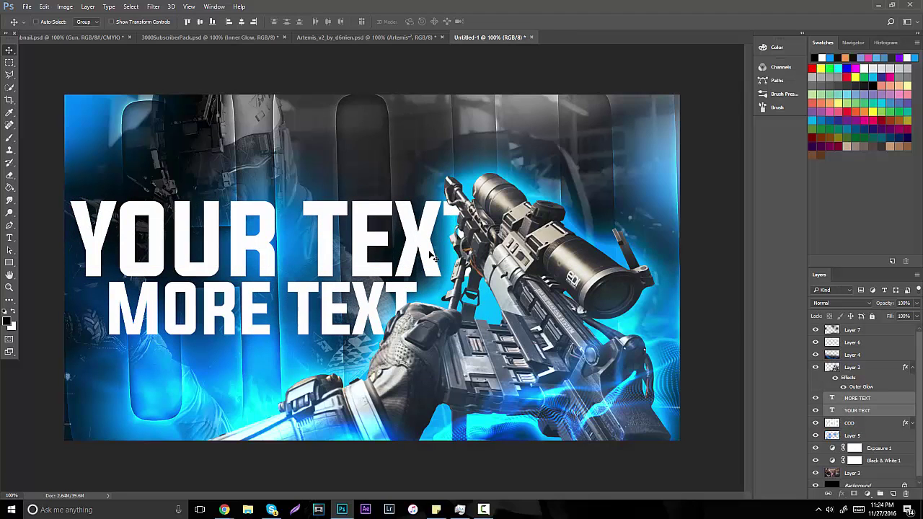
Merge the two text layers and skew the merged text vertically to about -3.49° so it slopes up toward the gun, shifted slightly left.
key(ctrl)
key(ctrl+e)
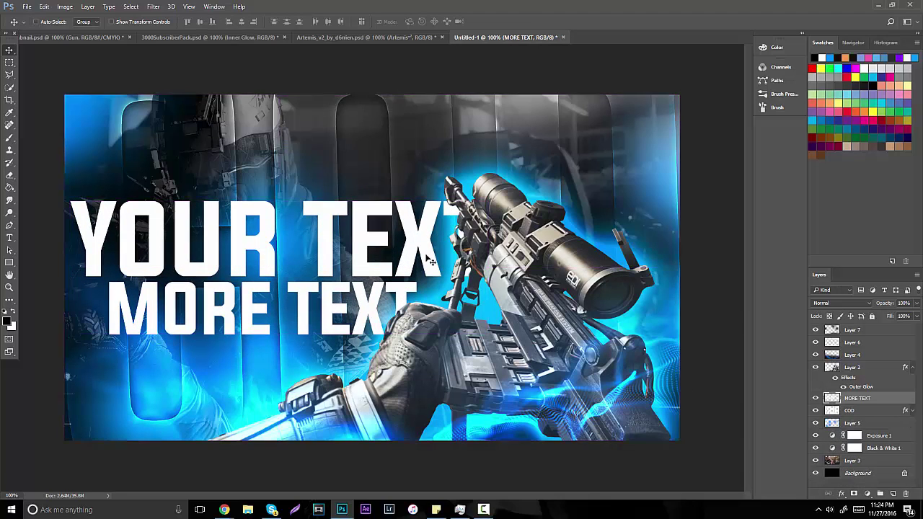
click(45, 8)
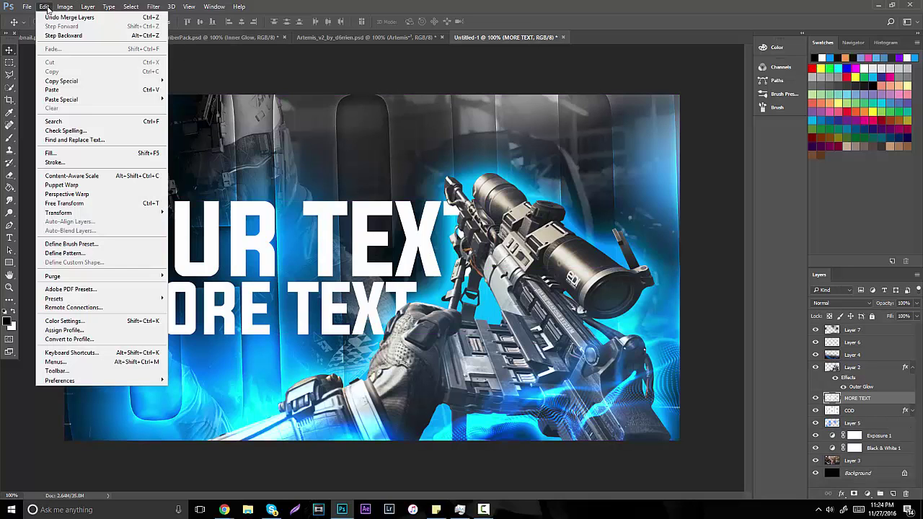
mouse_move(169, 214)
click(207, 264)
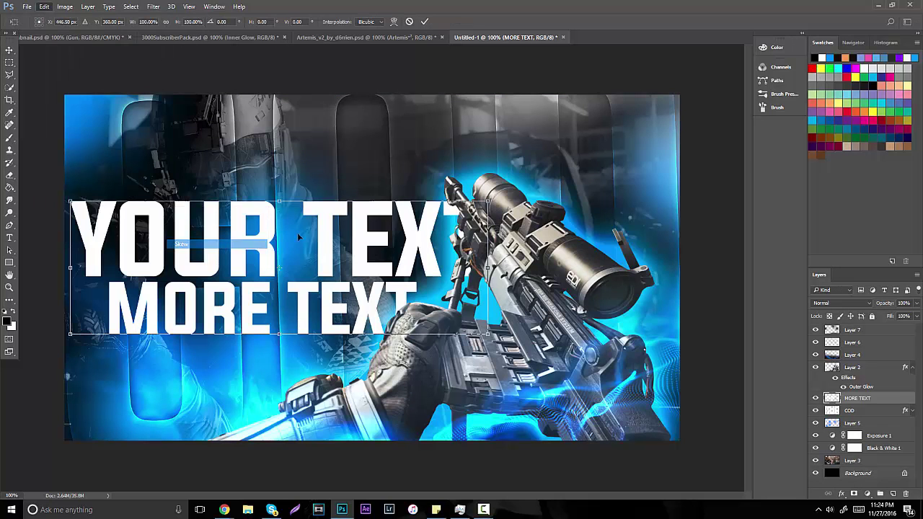
drag(489, 273, 490, 245)
key(Escape)
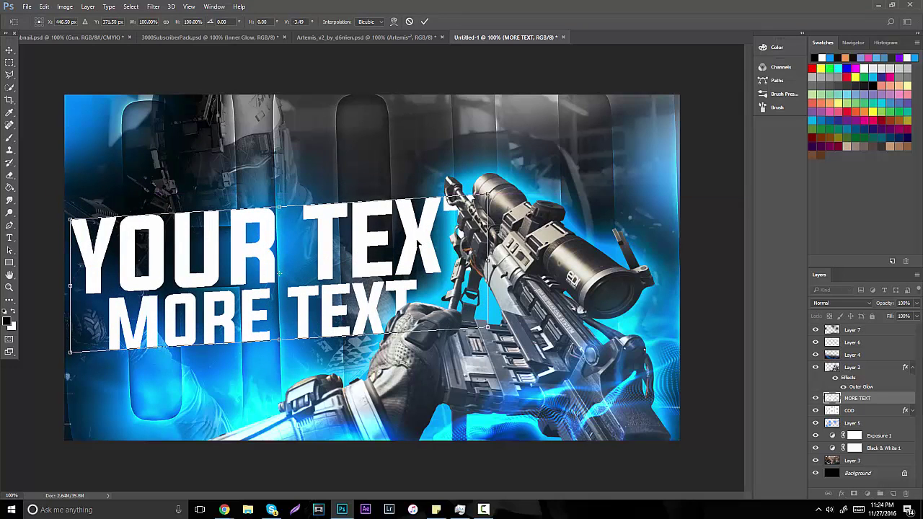
key(v)
drag(345, 250, 339, 248)
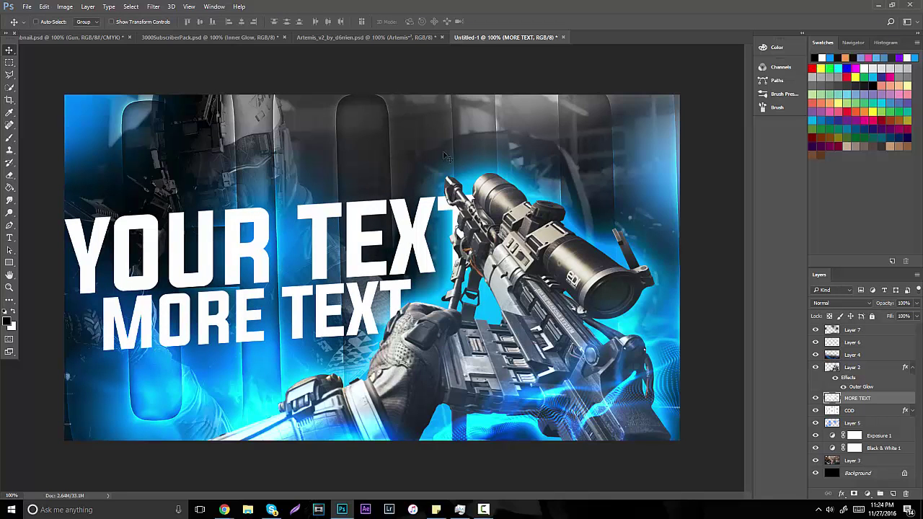
Add a black drop shadow to the merged text with Normal blending, 100% opacity, 10 px distance, 7% spread and 51 px size.
right_click(860, 401)
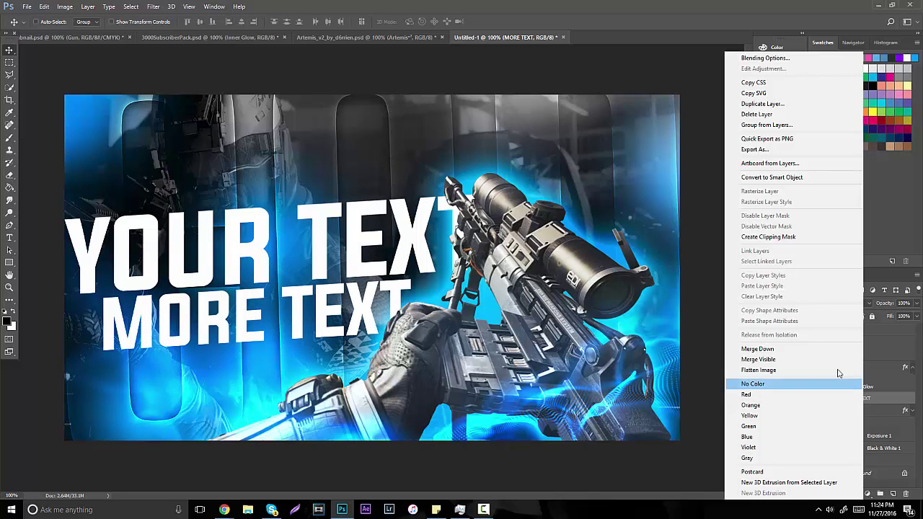
key(Escape)
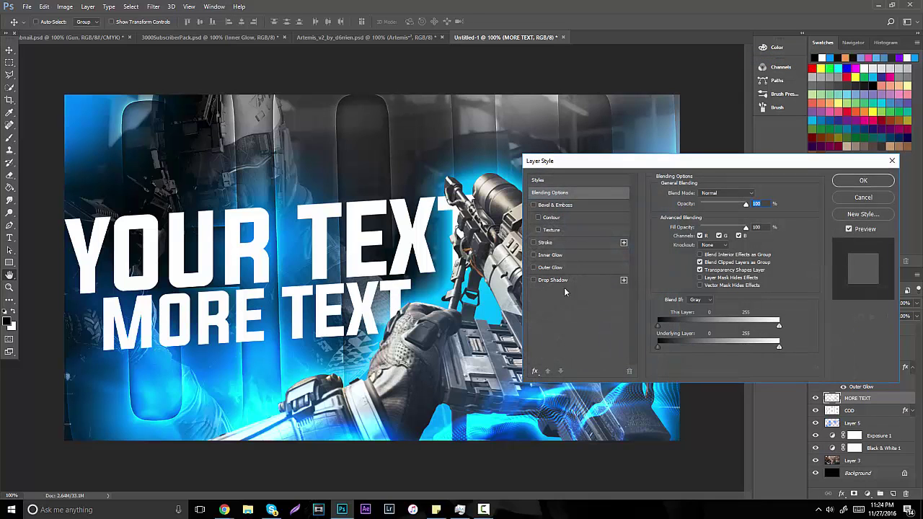
click(548, 280)
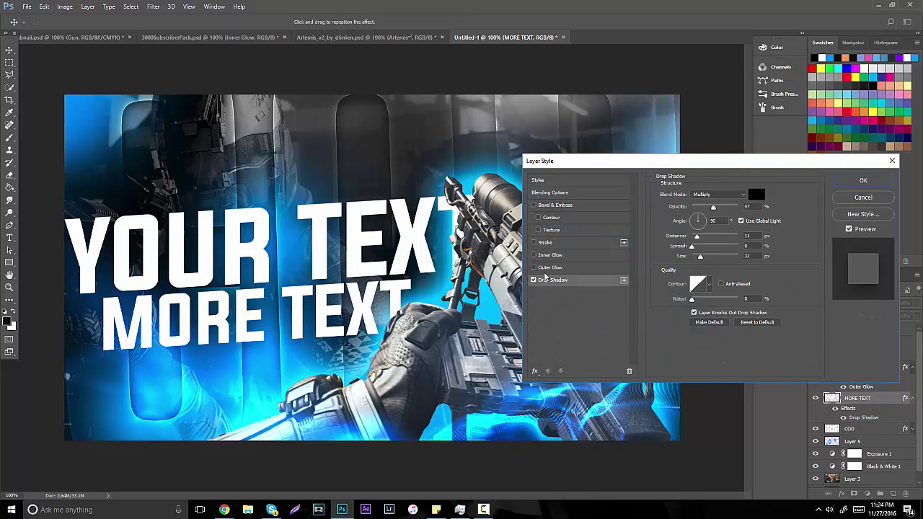
click(723, 195)
click(711, 203)
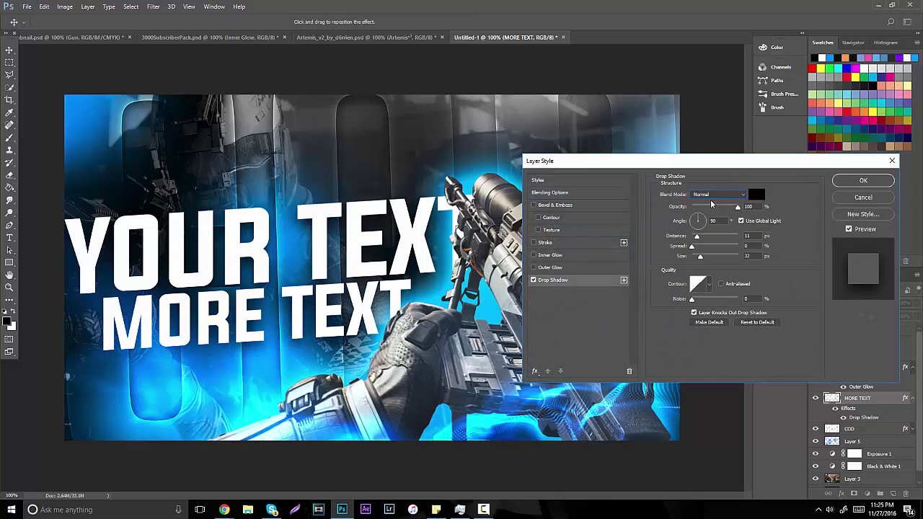
drag(699, 258, 696, 239)
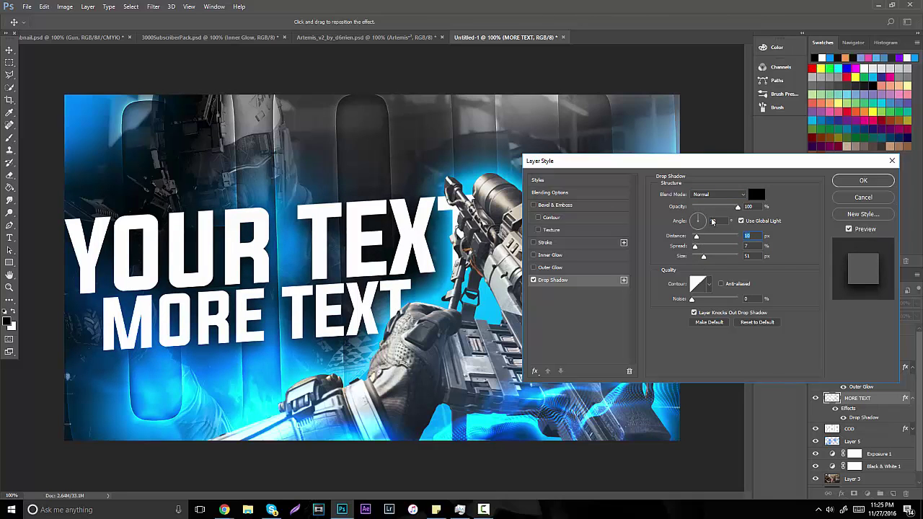
click(854, 181)
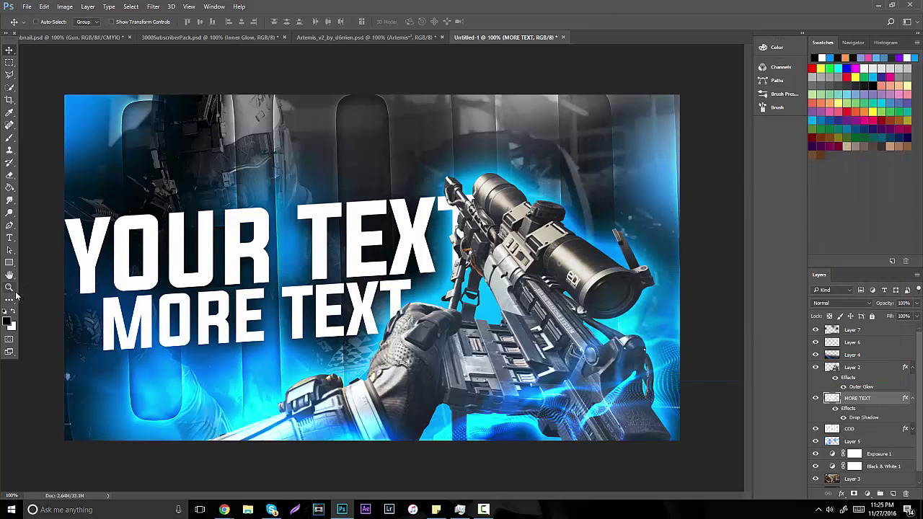
Examine how the thumbnail and its shadowed text look at reduced and full magnification.
click(9, 287)
alt+click(368, 249)
alt+click(379, 255)
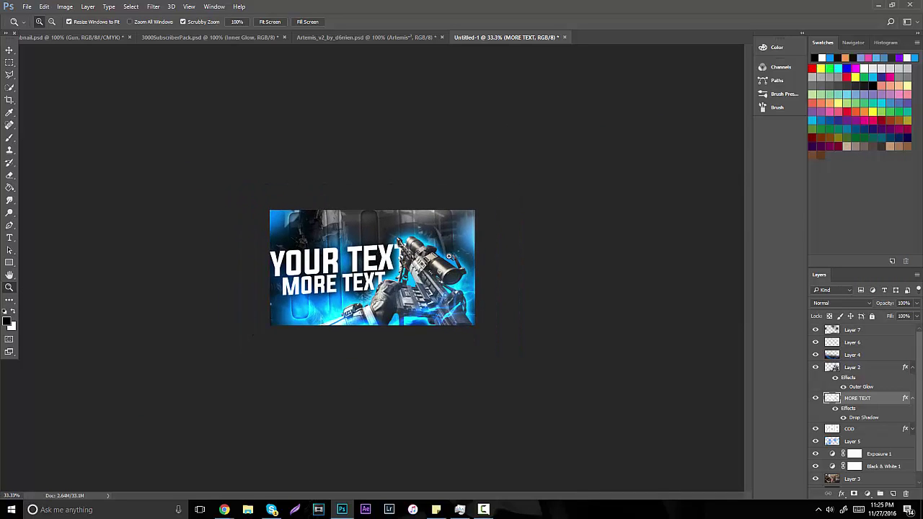
click(387, 248)
click(387, 248)
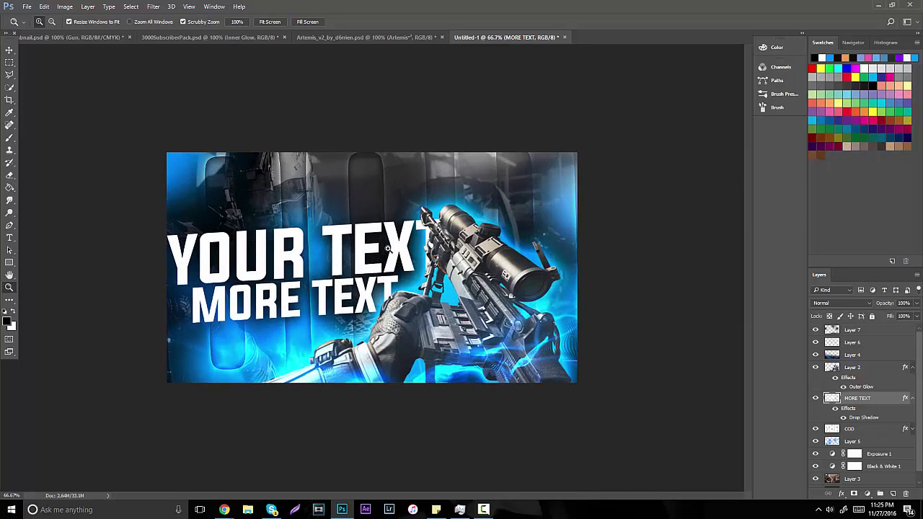
click(407, 228)
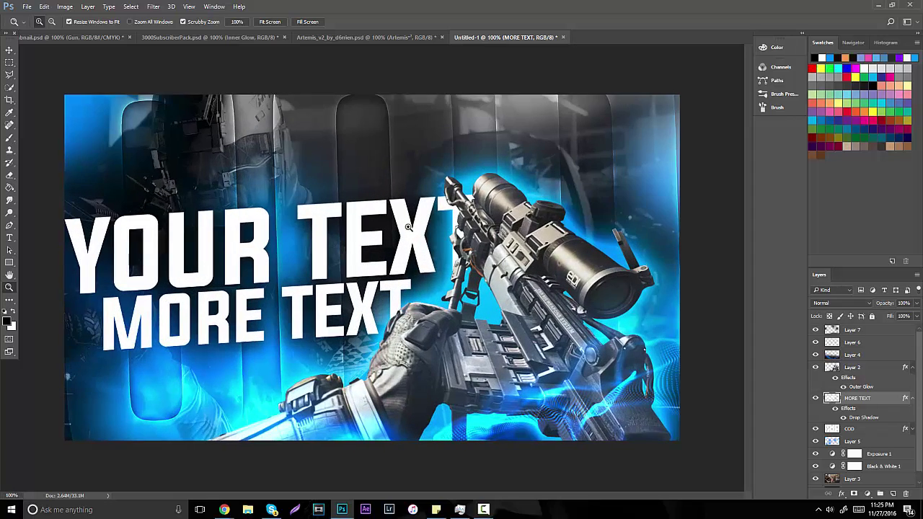
alt+click(408, 257)
click(400, 261)
Add a new layer above Layer 7 and set the foreground color to 00a8ff.
click(860, 332)
click(892, 495)
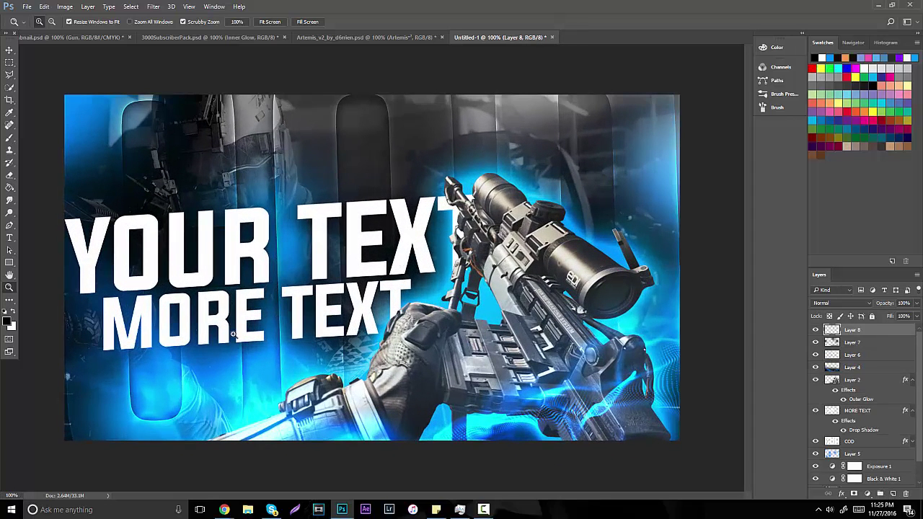
click(6, 321)
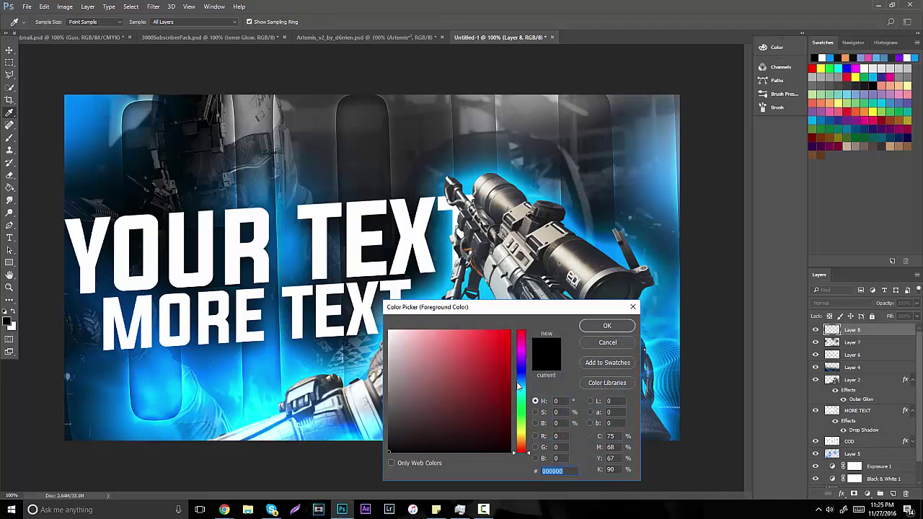
text(00a8ff)
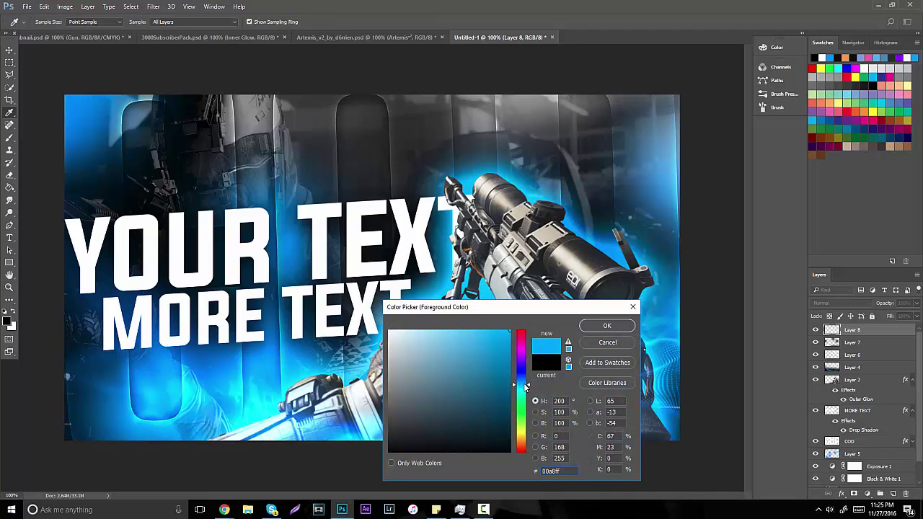
click(608, 326)
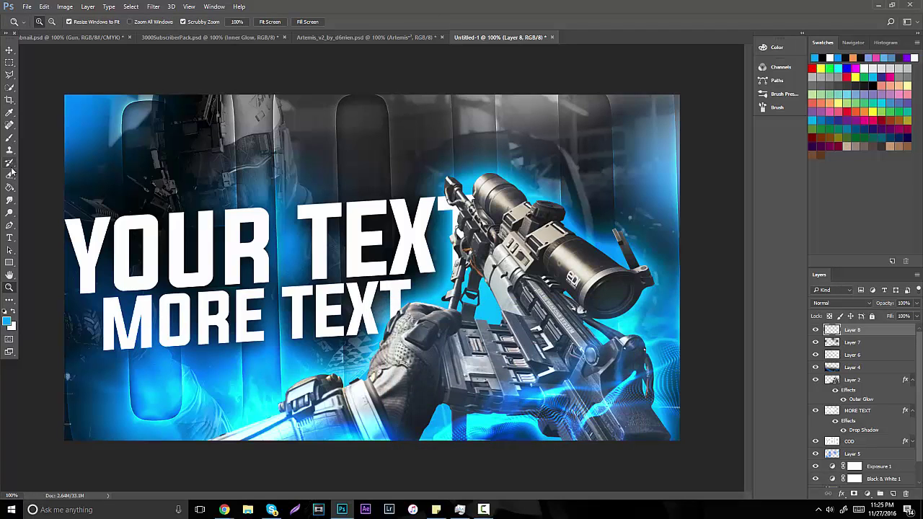
Paint soft blue glow spots with a 133 px brush at the gun's muzzle, its lower parts and the upper-left background.
click(9, 138)
click(45, 22)
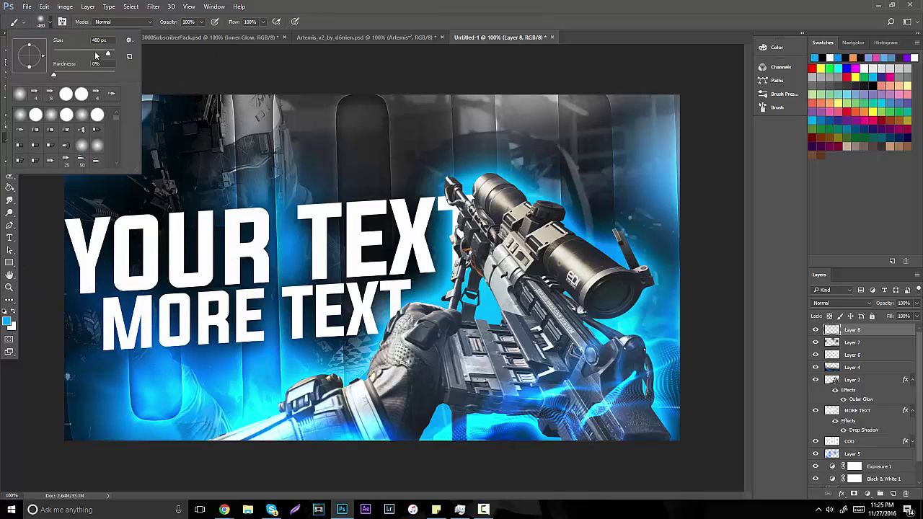
drag(95, 55, 87, 54)
click(447, 187)
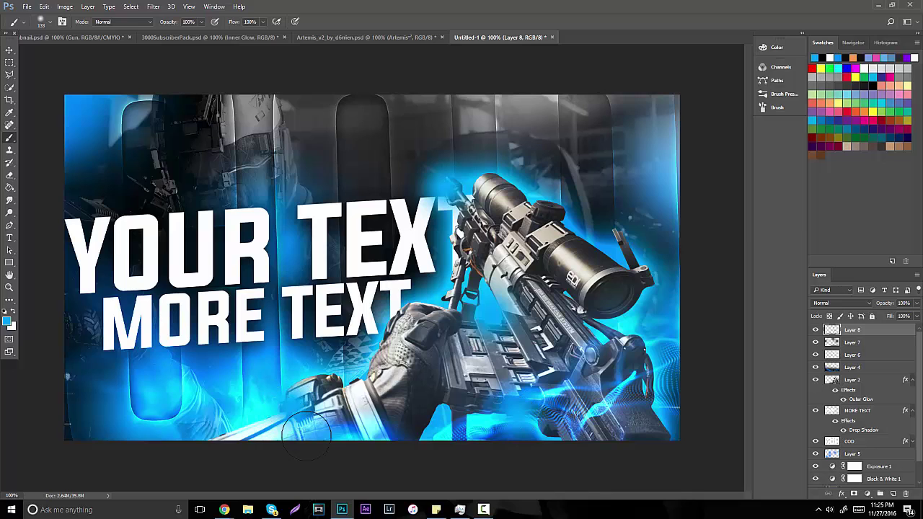
click(141, 117)
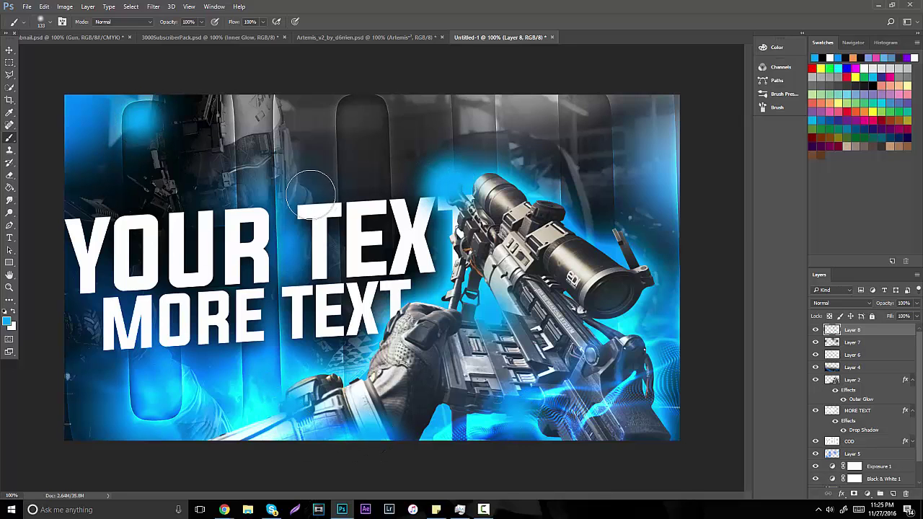
Try Linear Dodge (Add) on the painted glow layer, and set its blend mode to Screen.
click(837, 304)
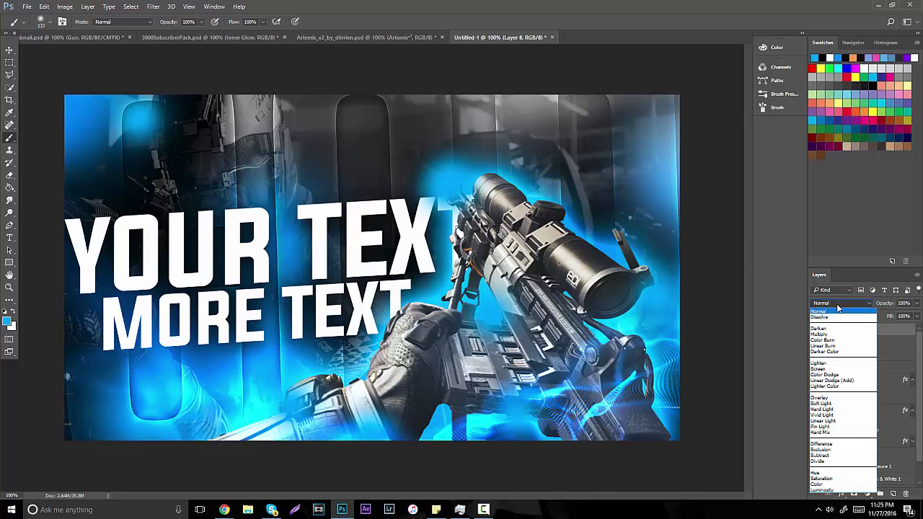
click(836, 380)
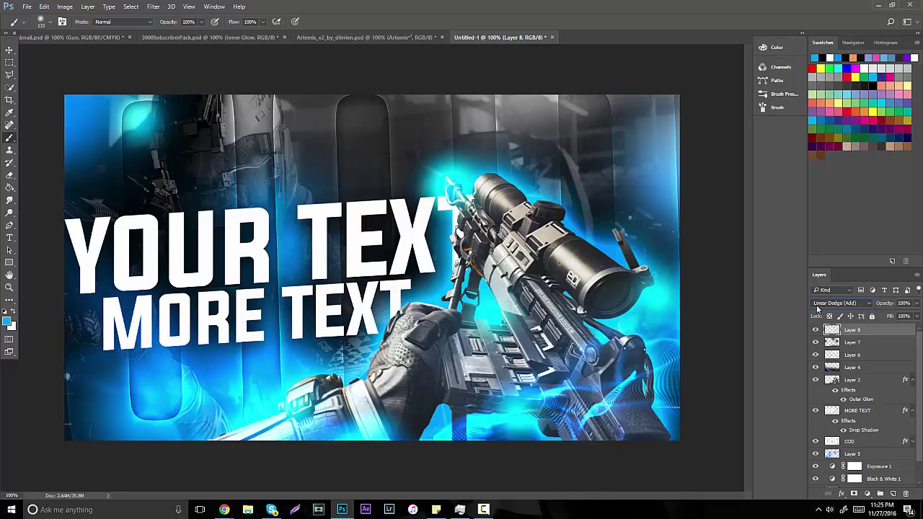
click(818, 308)
click(837, 367)
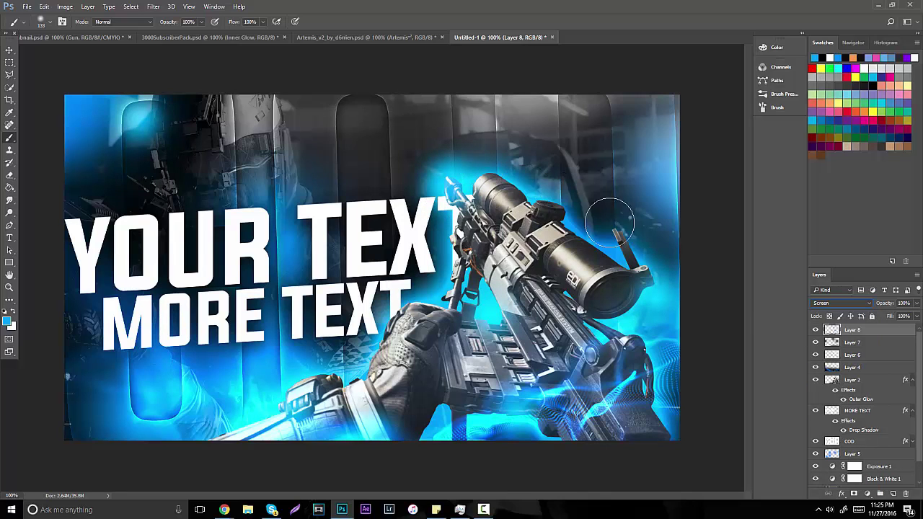
Examine the effect of the blended glow spots on the whole thumbnail at several smaller magnifications.
click(9, 287)
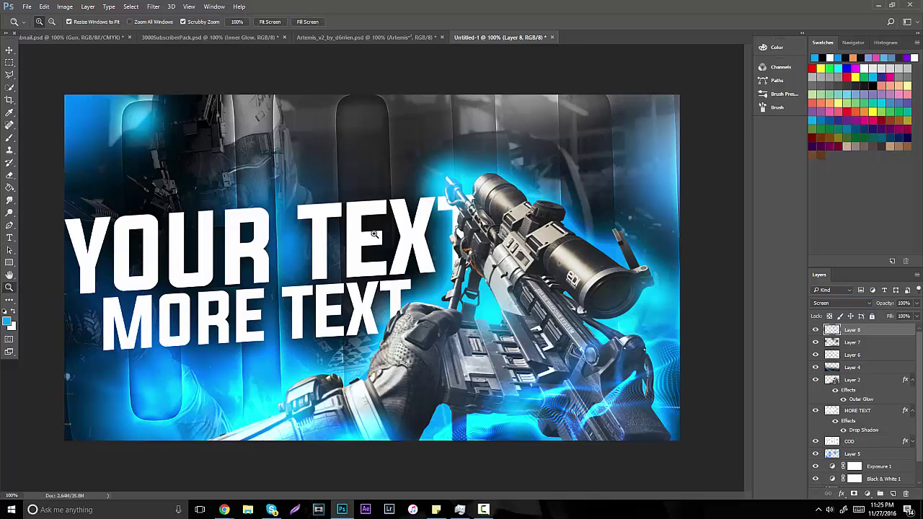
alt+click(378, 253)
click(369, 255)
alt+click(360, 258)
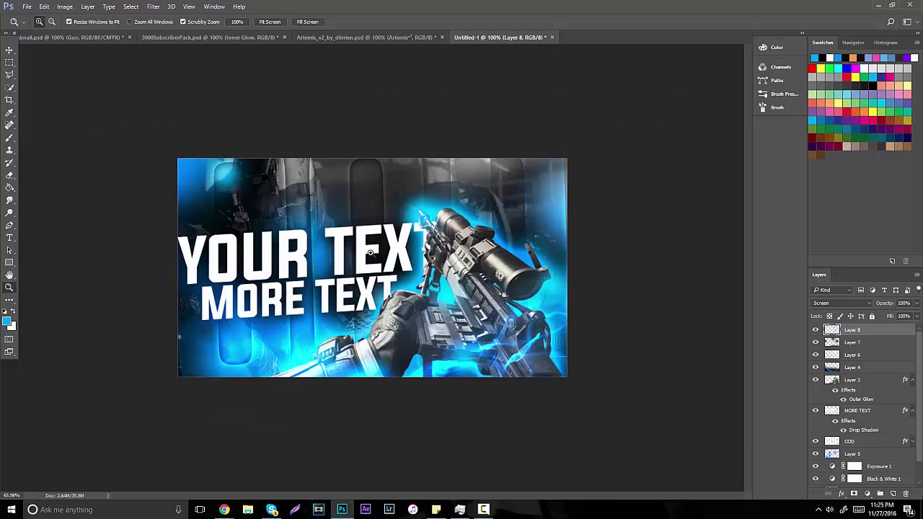
alt+click(360, 258)
click(347, 268)
alt+click(445, 289)
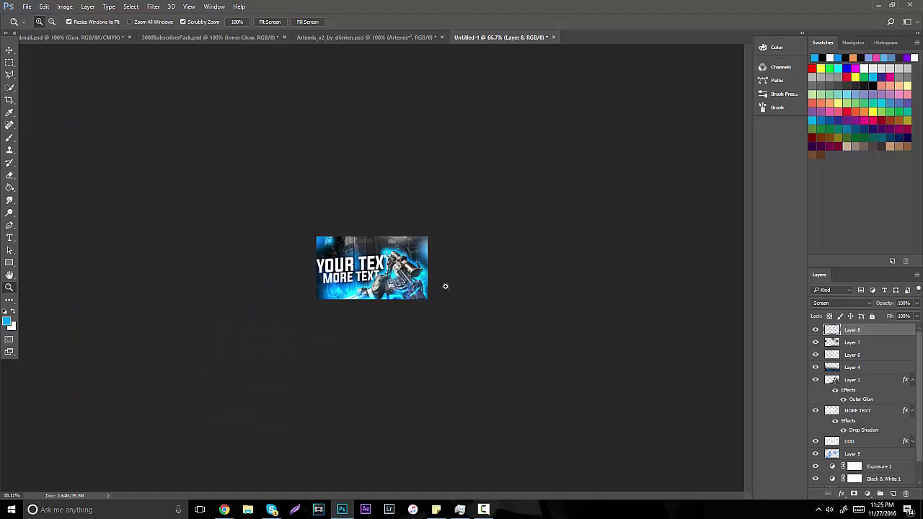
click(424, 288)
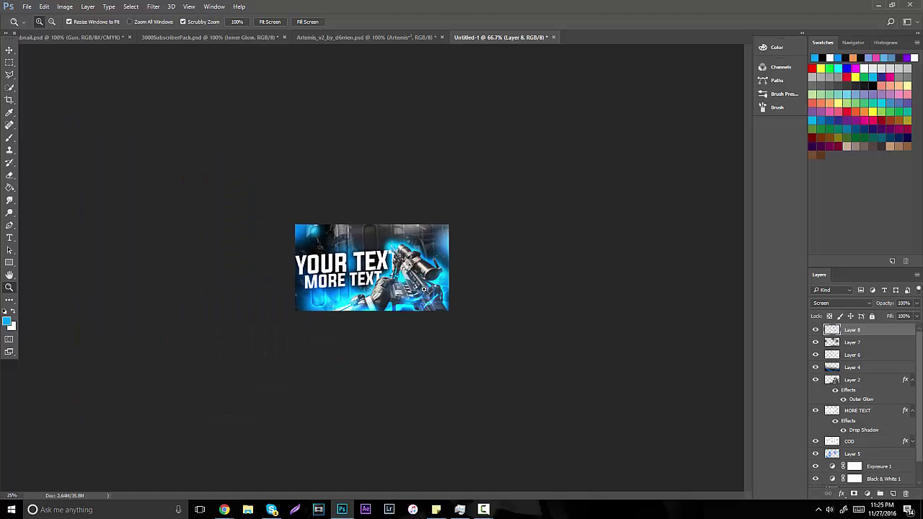
Add a new layer above Layer 8 and brush a faint blue haze along the canvas's upper part with a soft 1811 px brush.
click(893, 494)
click(9, 137)
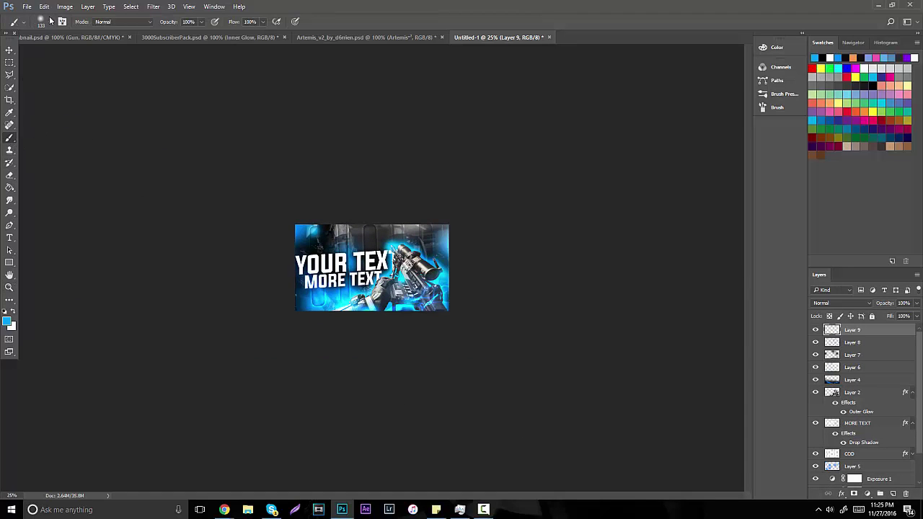
click(49, 22)
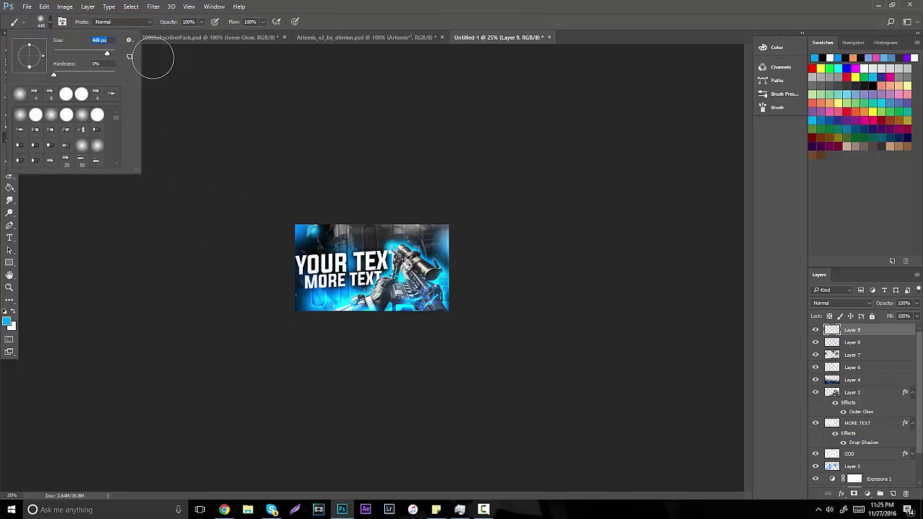
drag(106, 55, 110, 54)
click(268, 392)
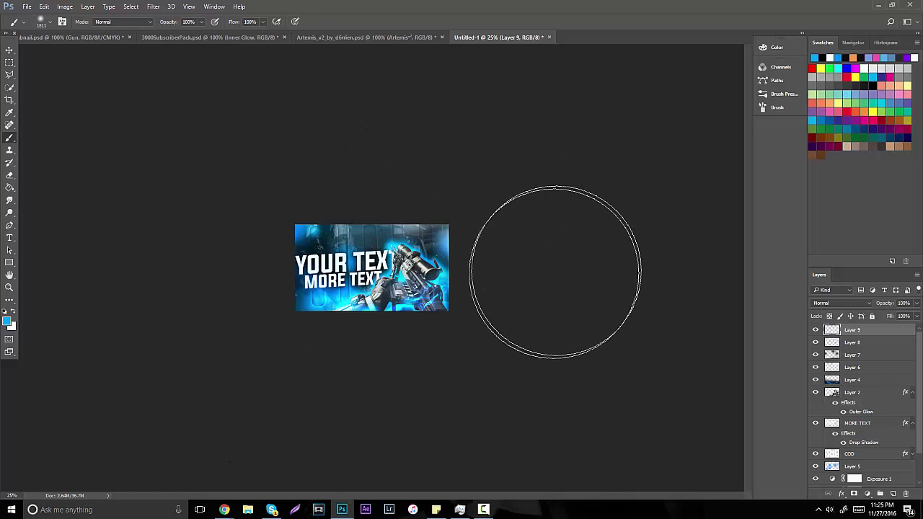
Erase the blue haze around the gun on Layer 9 with a soft 495 px eraser.
key(z)
drag(367, 253, 424, 237)
click(10, 175)
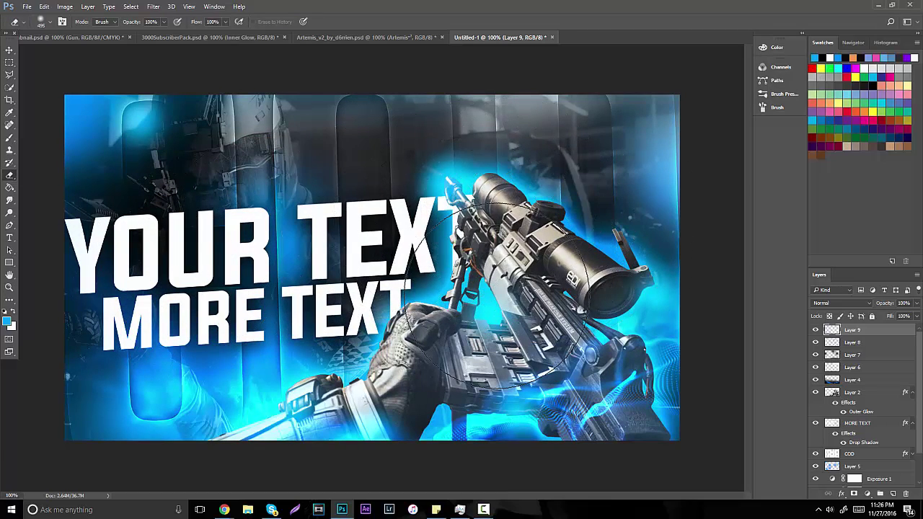
Add an Exposure adjustment layer above Layer 9 with gamma correction 0.84 and exposure +0.56.
click(10, 287)
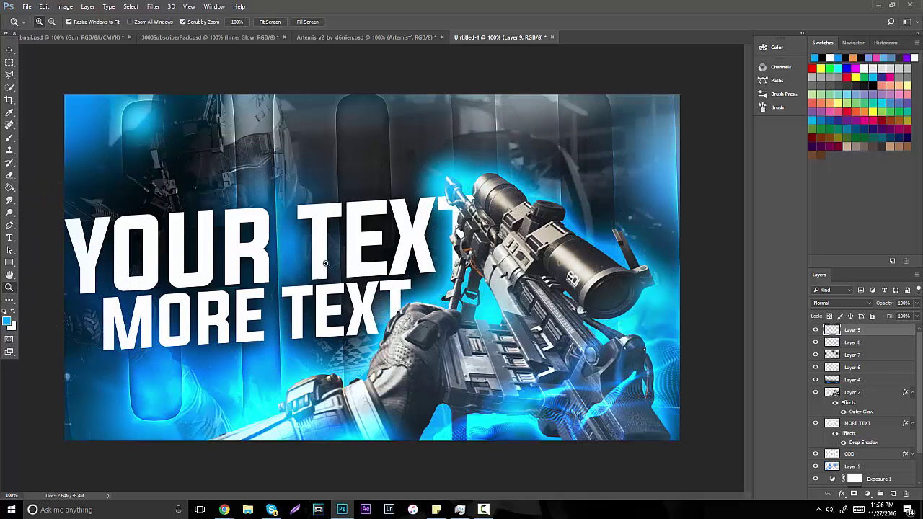
alt+click(326, 264)
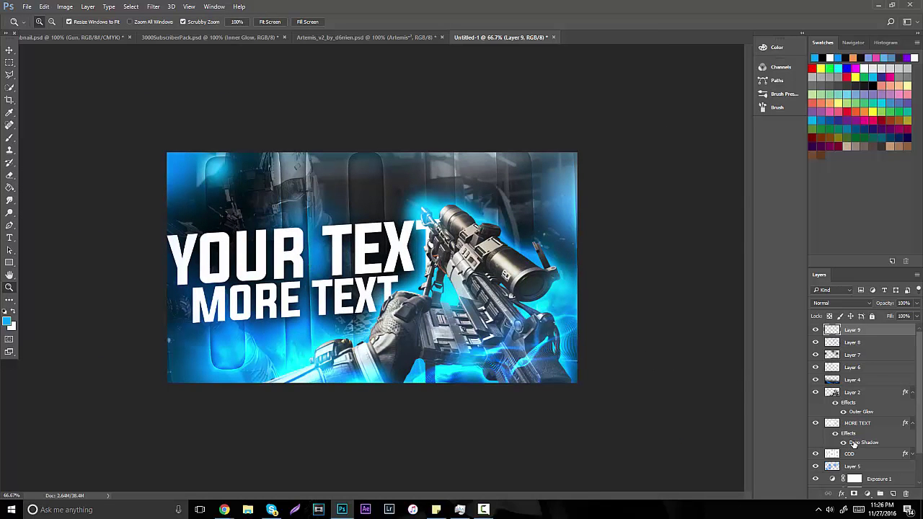
click(867, 494)
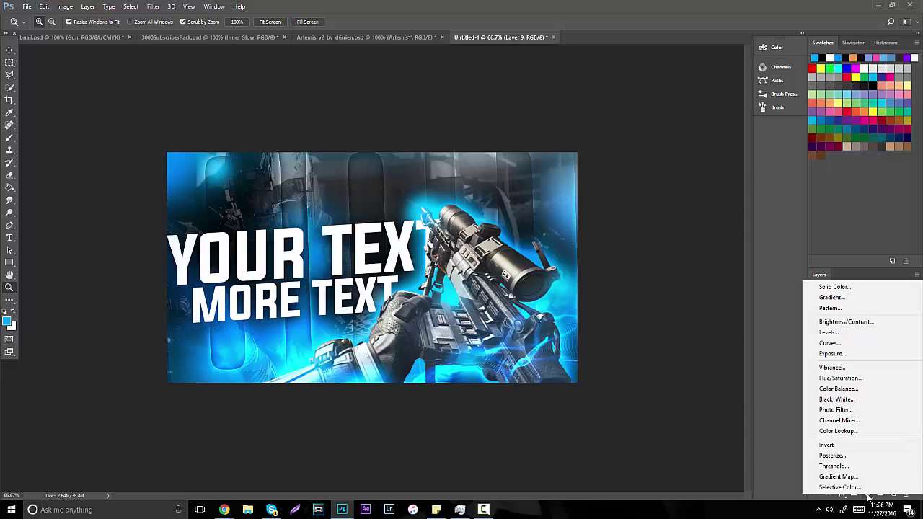
click(832, 354)
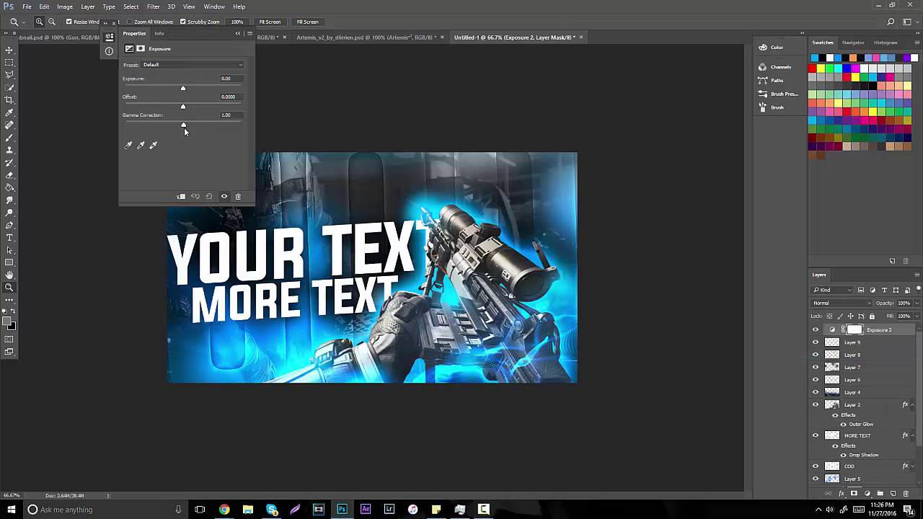
drag(183, 126, 189, 126)
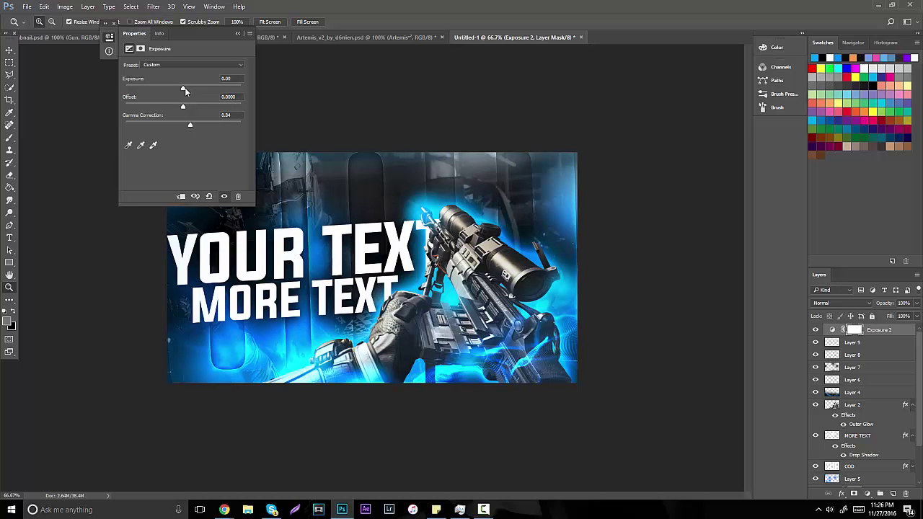
drag(184, 90, 189, 89)
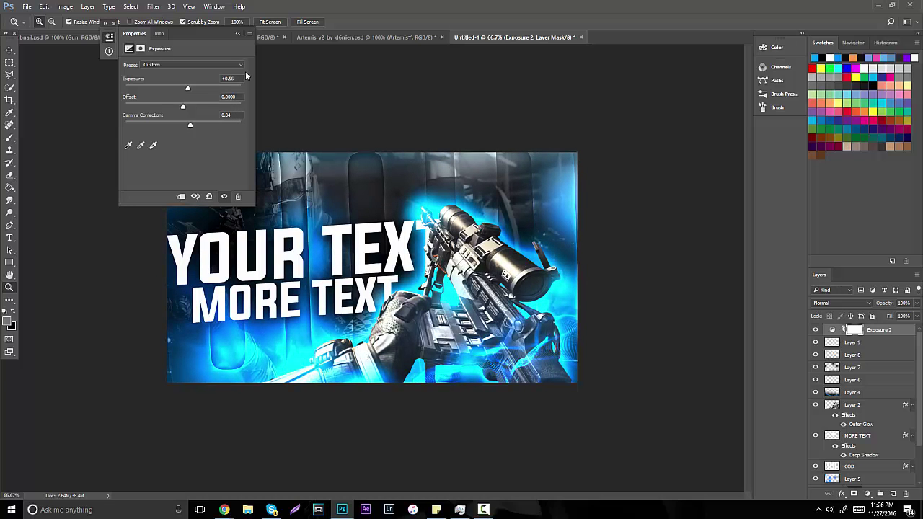
click(237, 34)
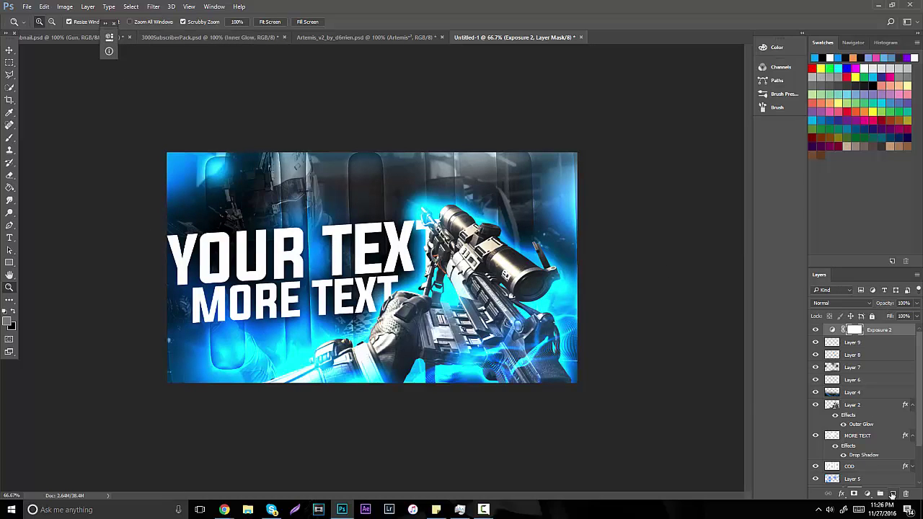
Add a Curves adjustment layer on top, lifting the highlights of the RGB curve and anchoring its shadows with a second point.
click(867, 494)
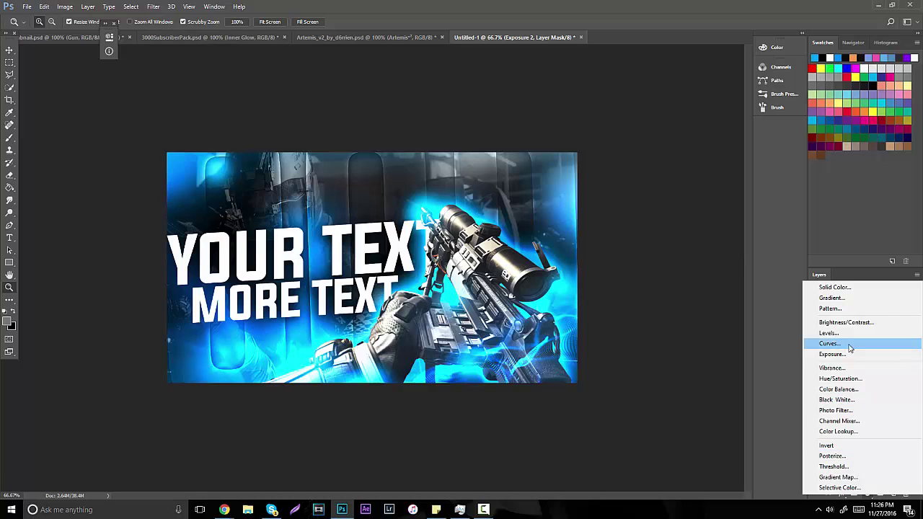
click(793, 350)
drag(217, 116, 220, 100)
drag(153, 170, 160, 165)
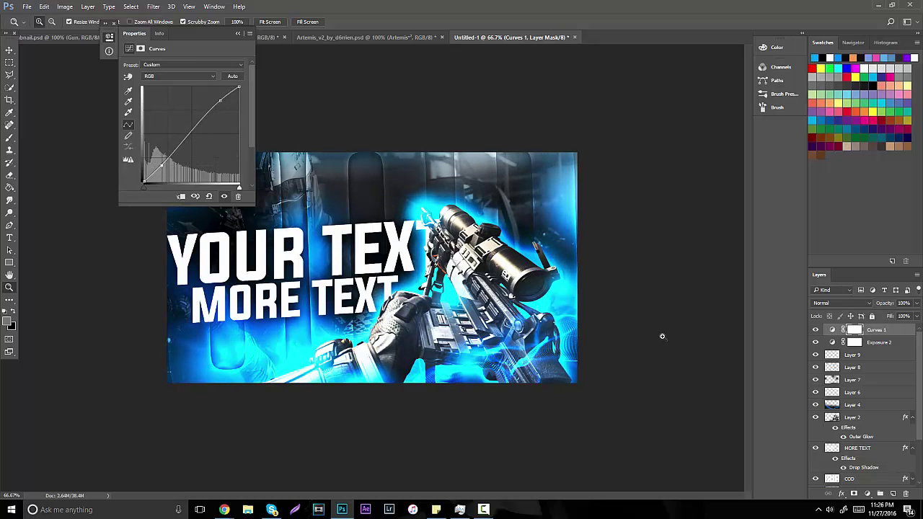
Compare the image with and without the Exposure 2 layer, and reduce that layer's opacity to 38%.
click(880, 342)
click(816, 343)
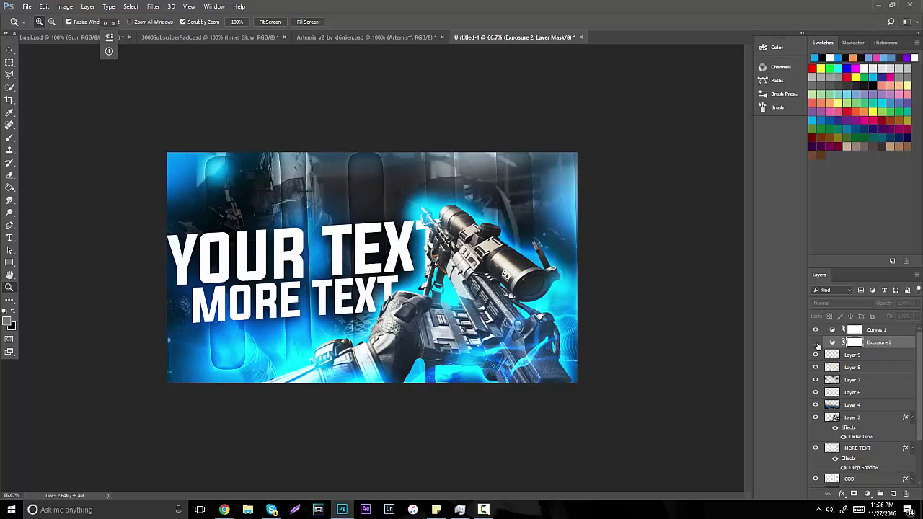
click(816, 343)
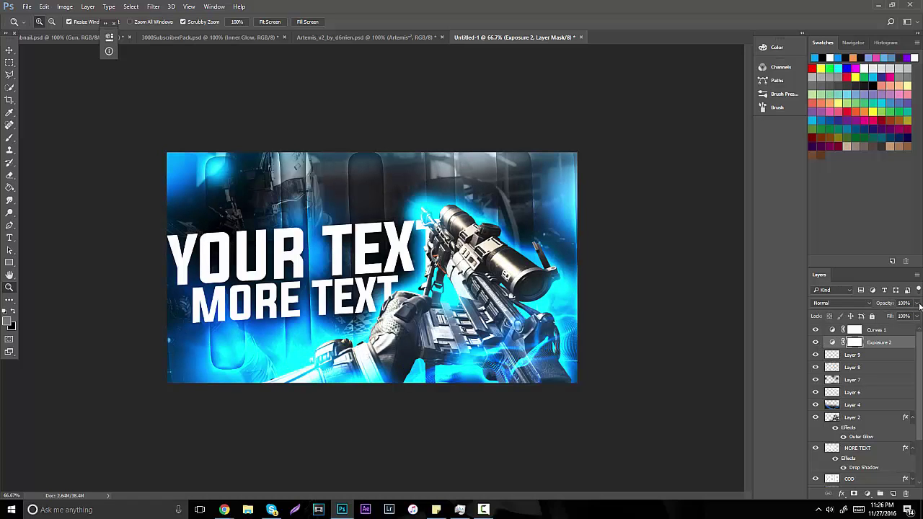
drag(917, 303, 896, 318)
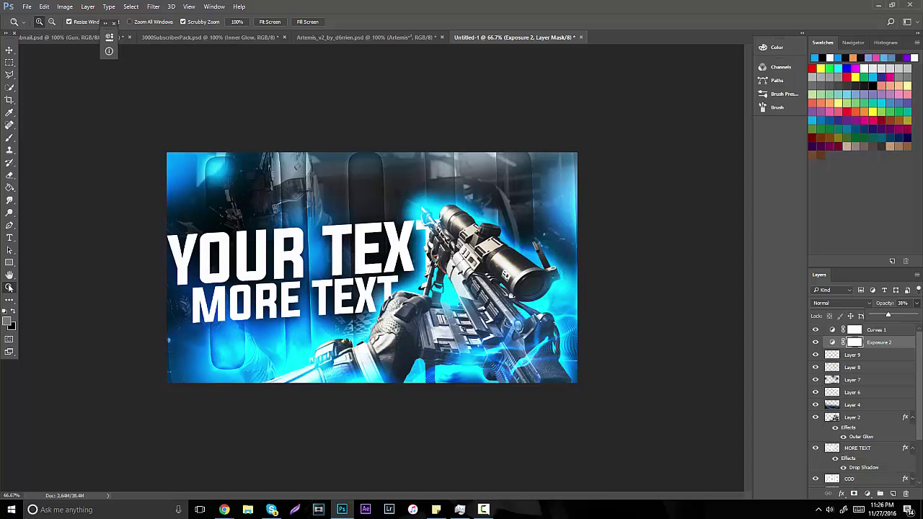
click(430, 241)
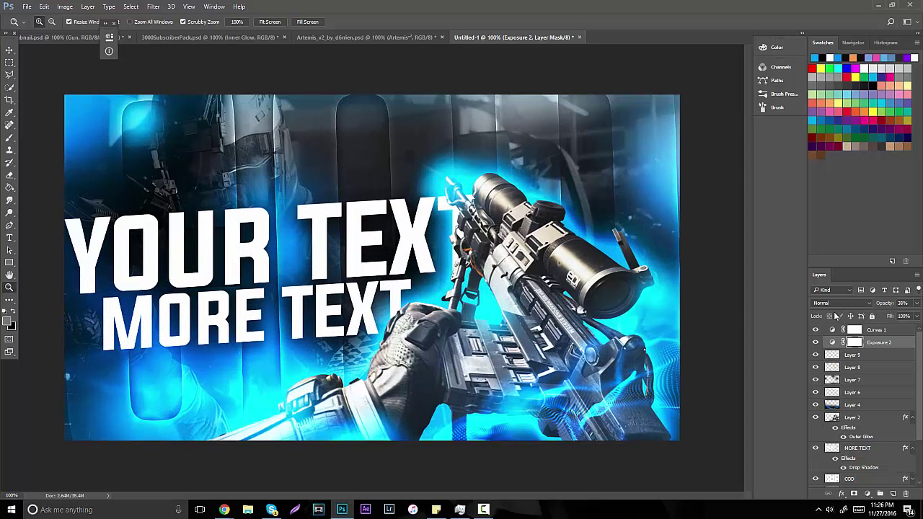
click(876, 331)
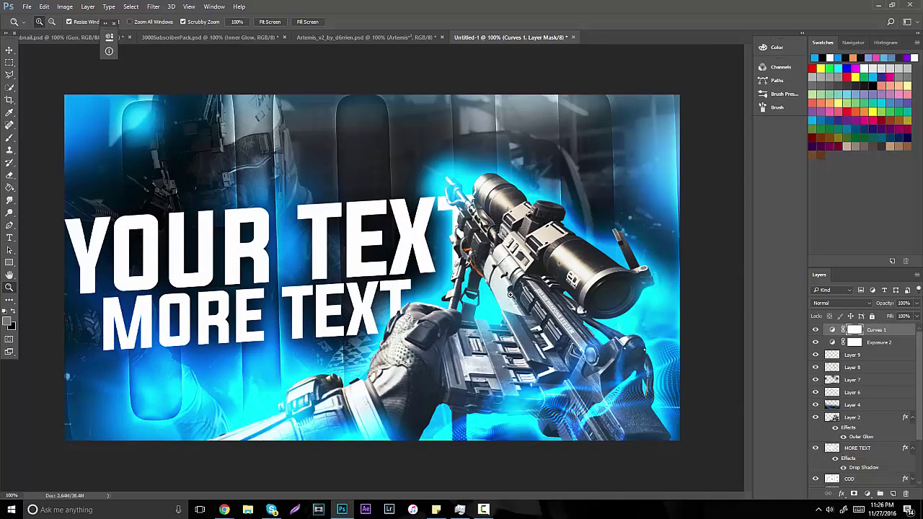
mouse_move(510, 294)
mouse_down()
mouse_move(521, 293)
mouse_move(496, 298)
mouse_up()
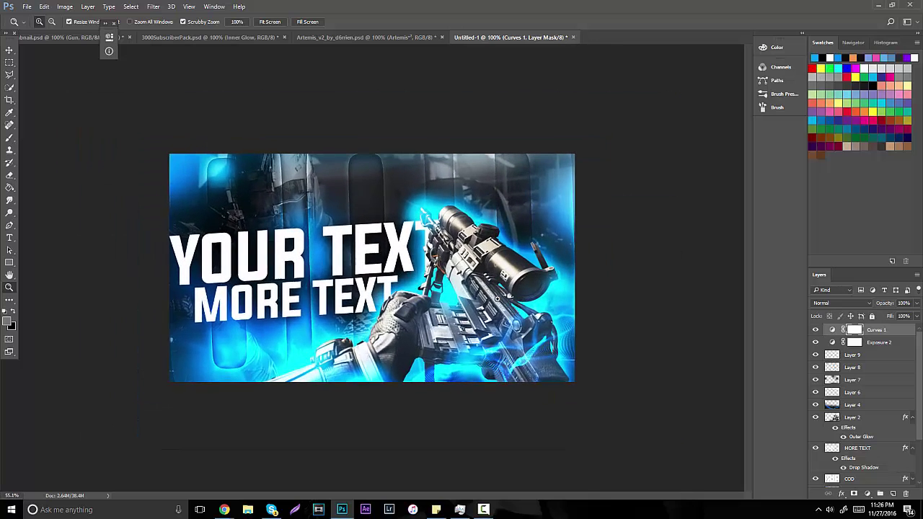
click(497, 297)
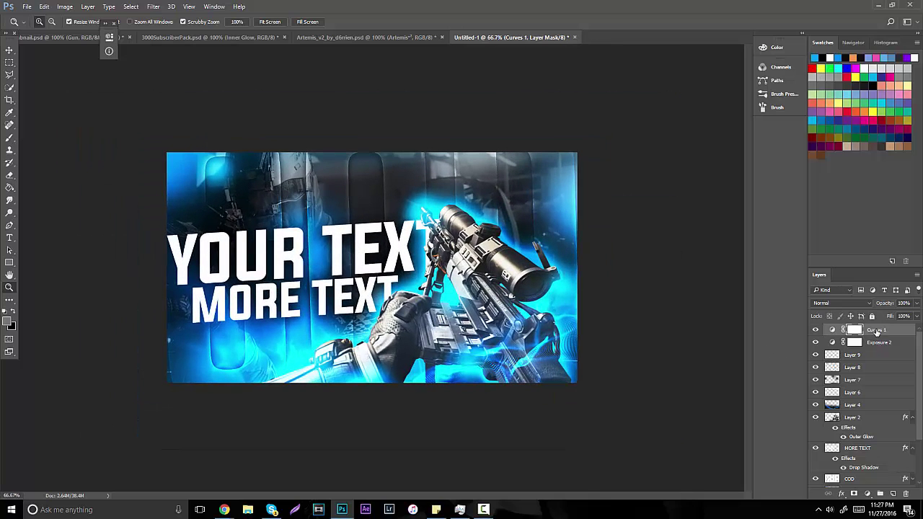
Group all layers above the Background, and merge a duplicate of the group into a single layer.
click(877, 330)
drag(920, 373, 911, 442)
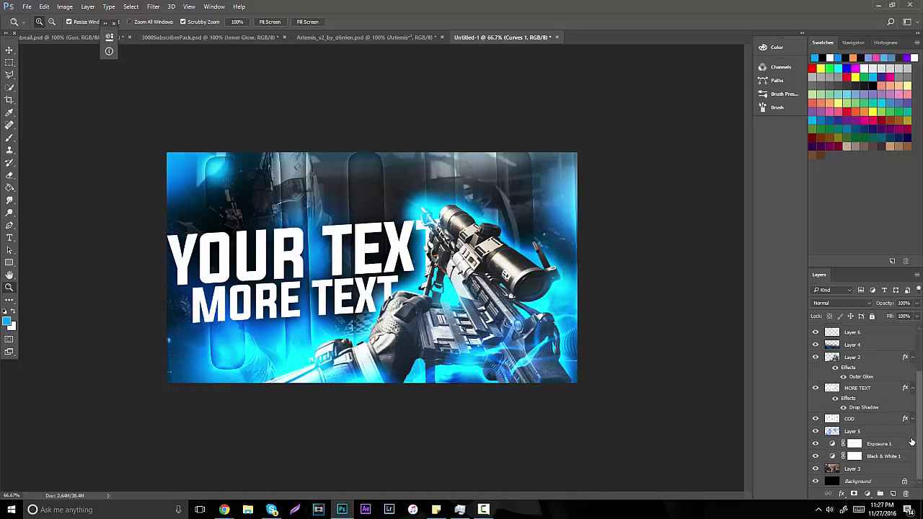
shift+click(863, 483)
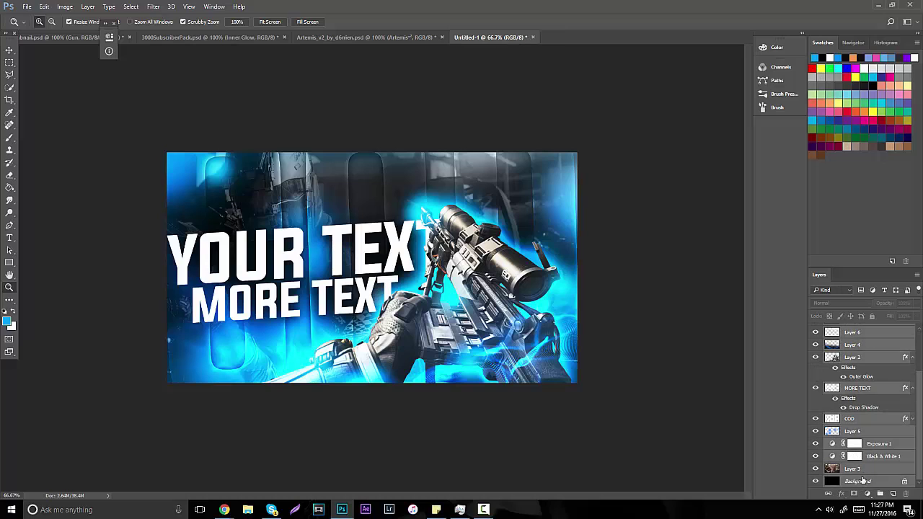
shift+click(865, 469)
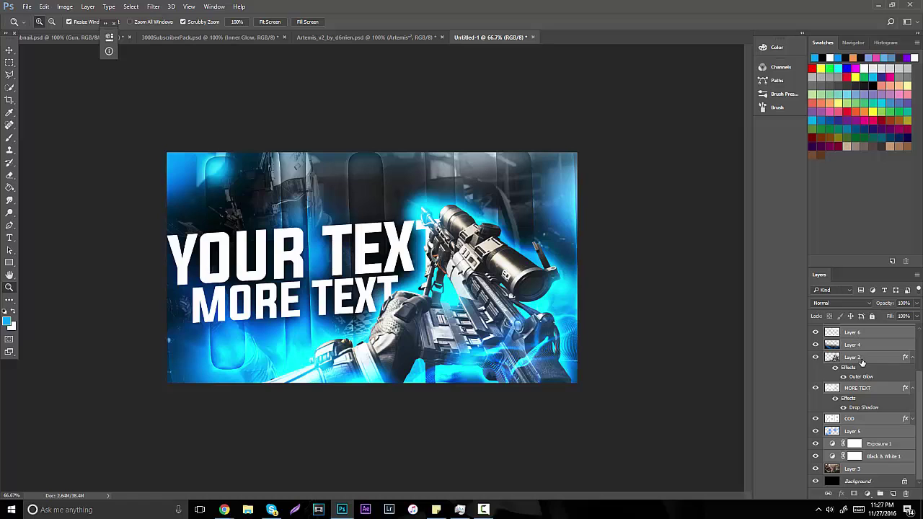
key(ctrl+g)
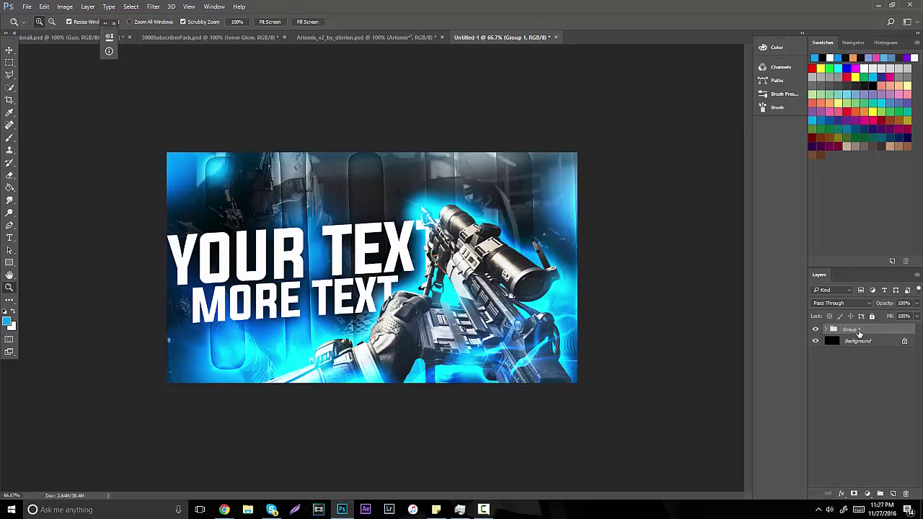
key(ctrl+j)
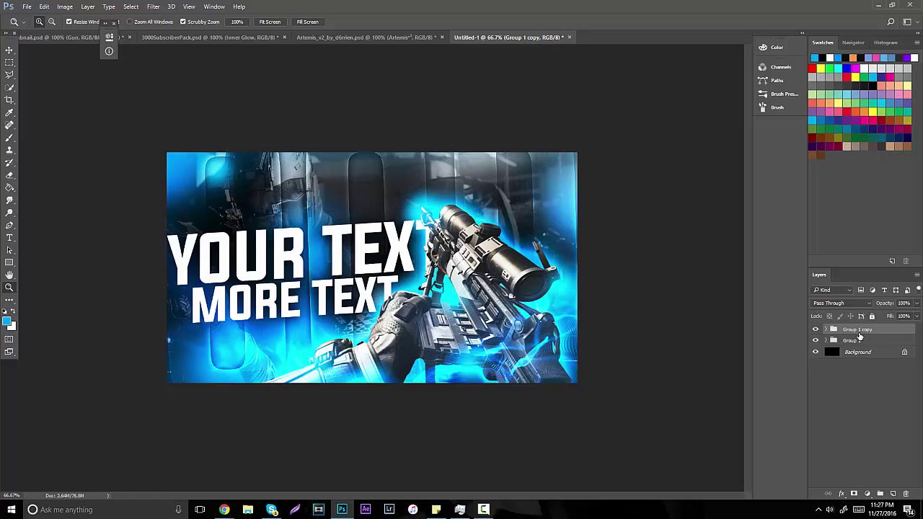
key(ctrl+e)
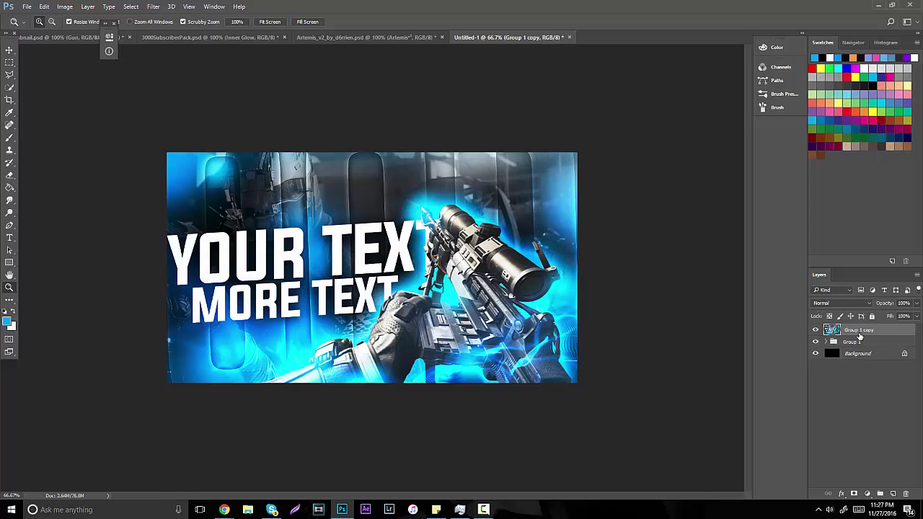
Duplicate the merged layer and apply a Gaussian Blur with a 4.0 pixel radius to the copy.
key(ctrl+j)
click(153, 6)
mouse_move(166, 112)
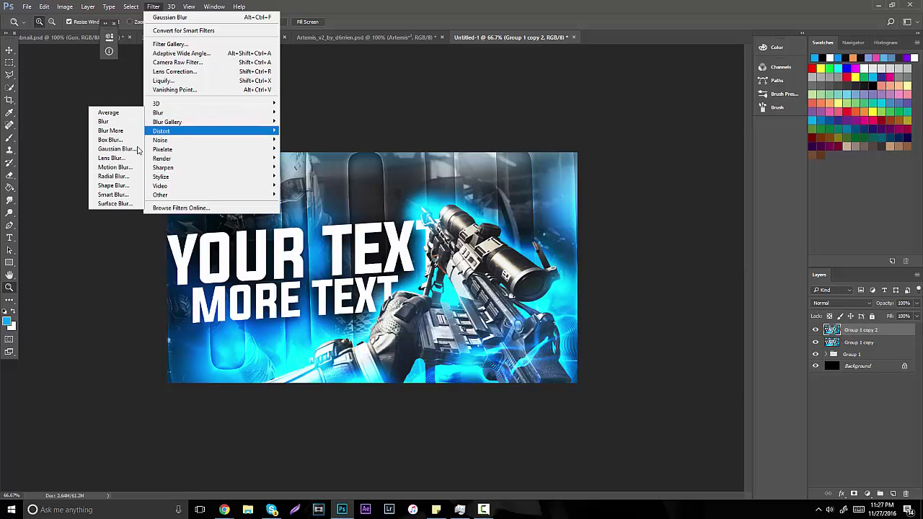
click(137, 149)
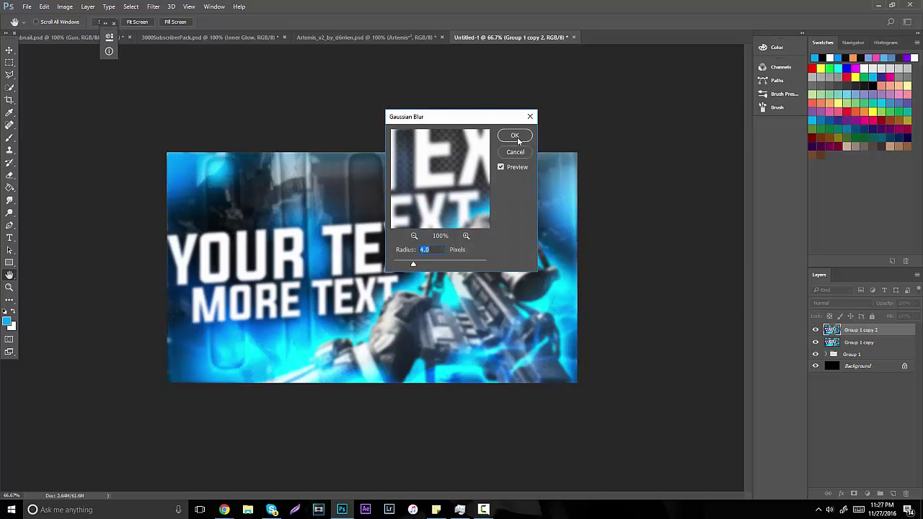
click(517, 140)
Erase the blur over the title and gun with a soft 495 px eraser, and merge the result with the sharp layer below.
click(10, 175)
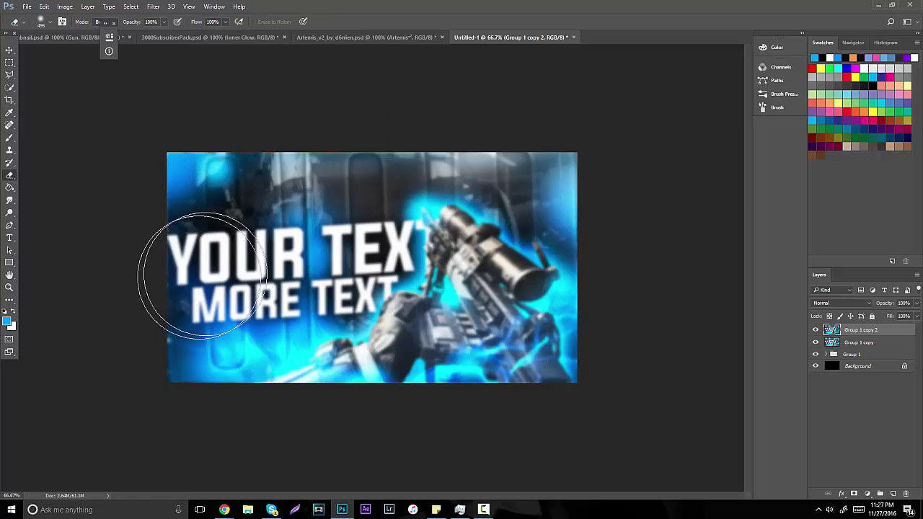
mouse_move(202, 276)
mouse_down()
mouse_move(380, 279)
mouse_move(263, 340)
mouse_move(446, 307)
mouse_move(488, 251)
mouse_move(421, 214)
mouse_move(551, 310)
mouse_move(469, 380)
mouse_move(457, 379)
mouse_move(406, 255)
mouse_move(238, 191)
mouse_move(216, 173)
mouse_move(534, 163)
mouse_move(461, 201)
mouse_move(574, 274)
mouse_move(500, 264)
mouse_move(284, 315)
mouse_move(291, 341)
mouse_move(633, 332)
mouse_up()
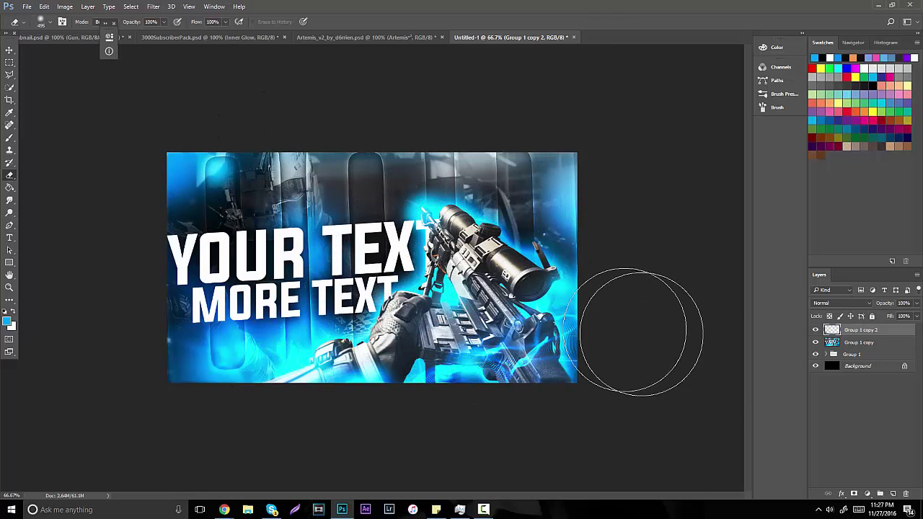
shift+click(853, 342)
key(ctrl+e)
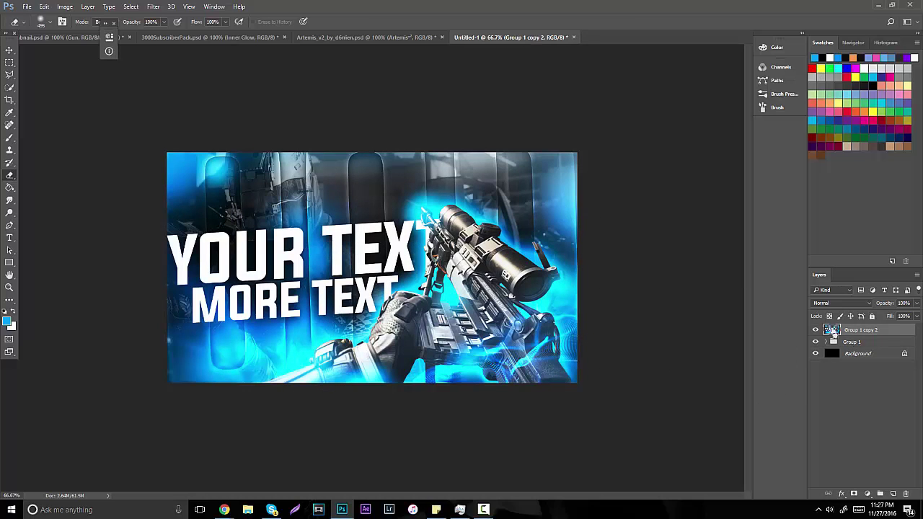
Duplicate the merged layer and apply the Mosaic filter to the copy.
key(ctrl+j)
click(155, 7)
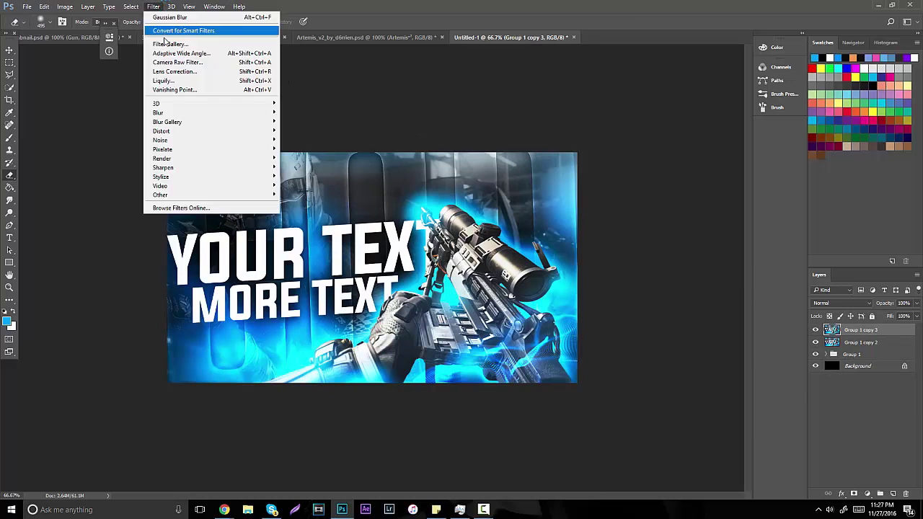
mouse_move(192, 149)
click(122, 195)
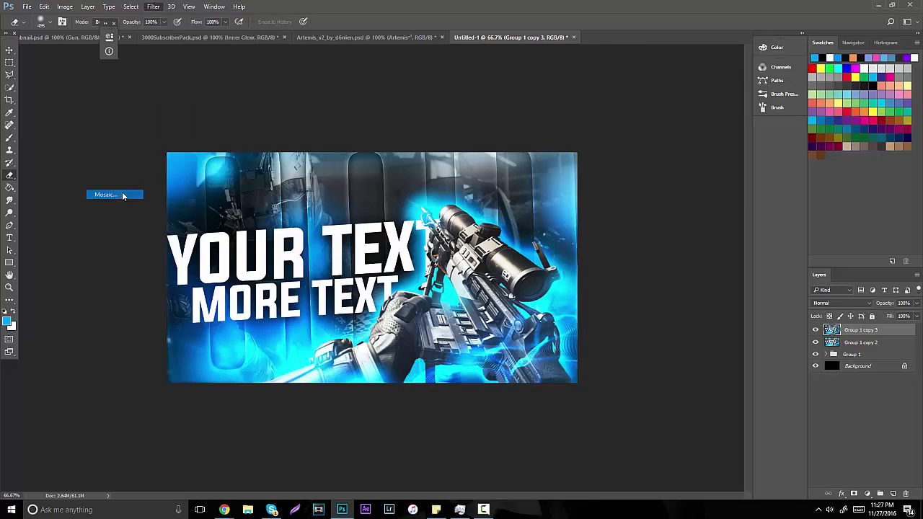
click(515, 133)
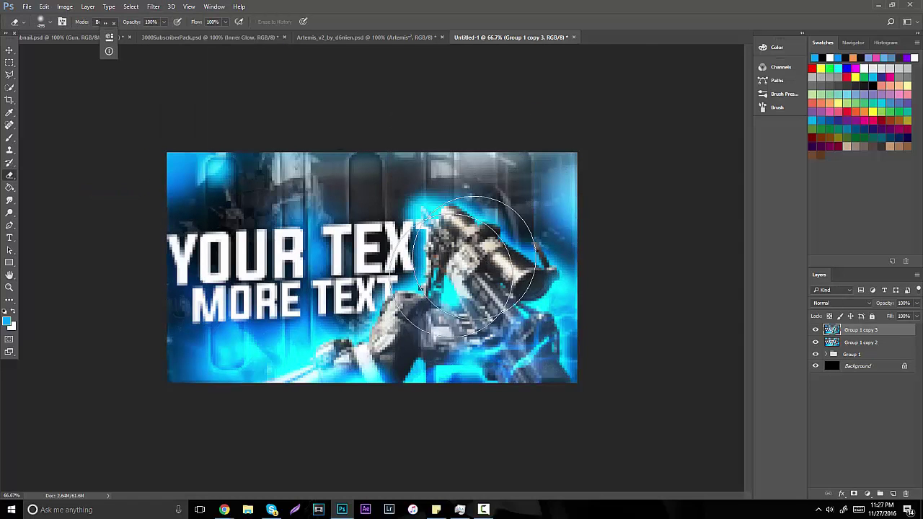
Erase the mosaic over the title and most of the gun, keeping it near the outer edges, and merge it with the layer below.
mouse_move(473, 263)
mouse_down()
mouse_move(252, 277)
mouse_move(161, 263)
mouse_move(255, 184)
mouse_move(376, 170)
mouse_move(565, 195)
mouse_move(544, 264)
mouse_move(364, 319)
mouse_move(244, 334)
mouse_move(216, 216)
mouse_move(219, 159)
mouse_move(227, 303)
mouse_move(370, 335)
mouse_move(555, 259)
mouse_up()
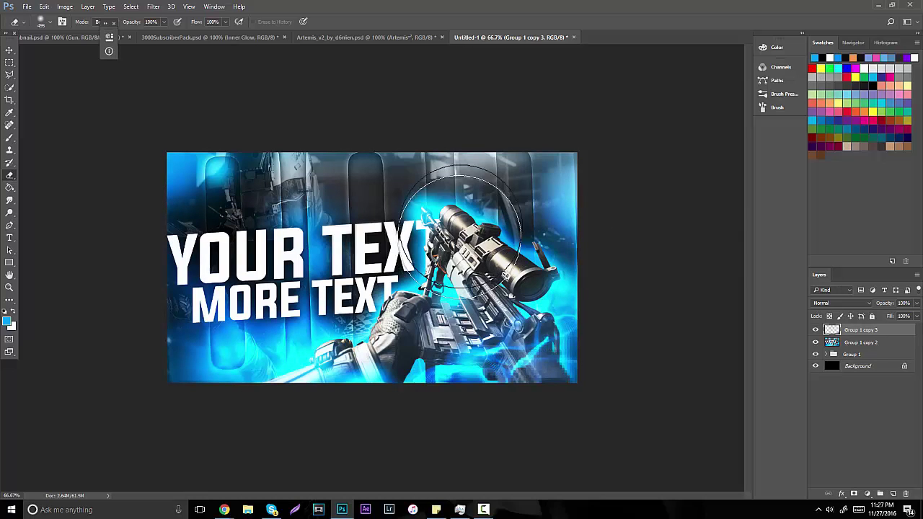
drag(460, 227, 433, 209)
shift+click(868, 345)
key(ctrl+e)
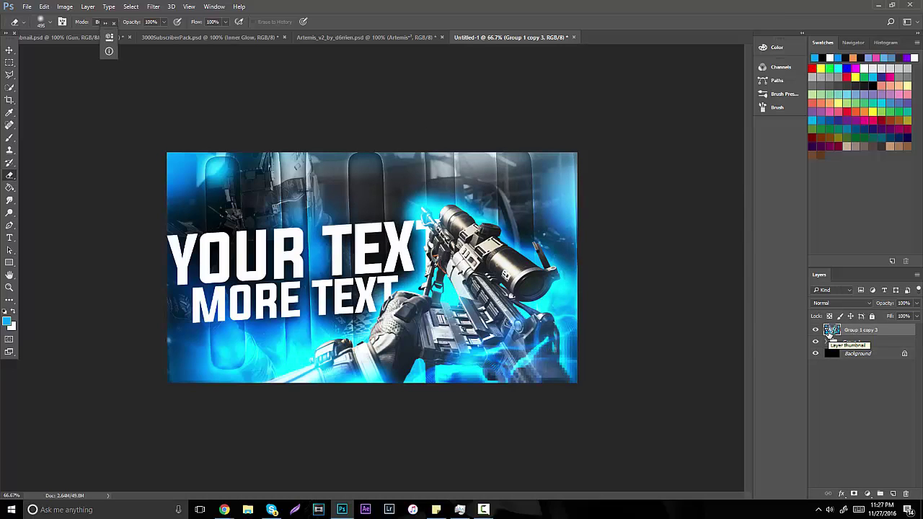
Duplicate the merged layer twice and use Curves to remove the red channel from the topmost copy.
key(ctrl+j)
key(ctrl+j)
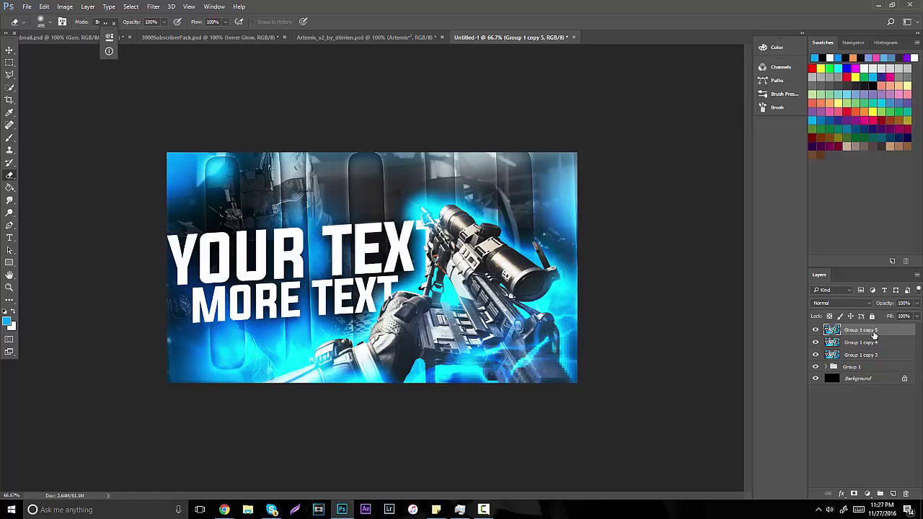
click(65, 7)
mouse_move(79, 31)
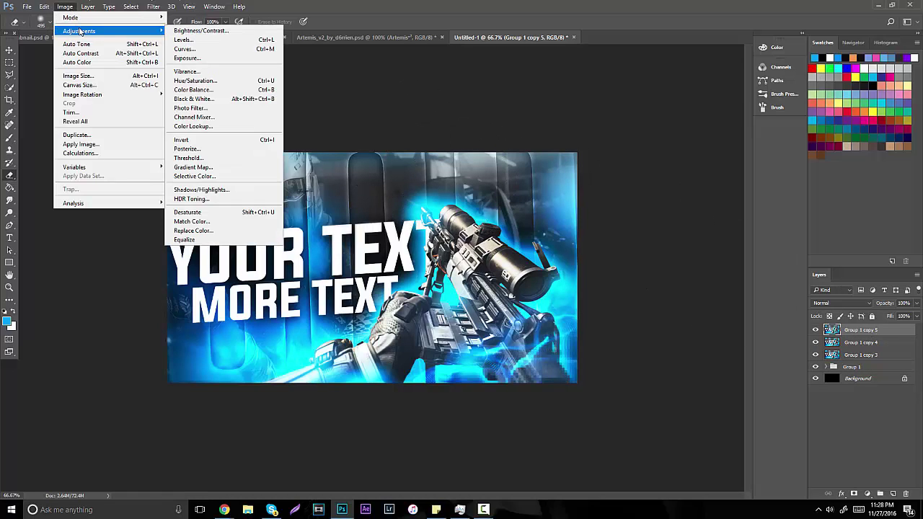
click(184, 48)
click(372, 134)
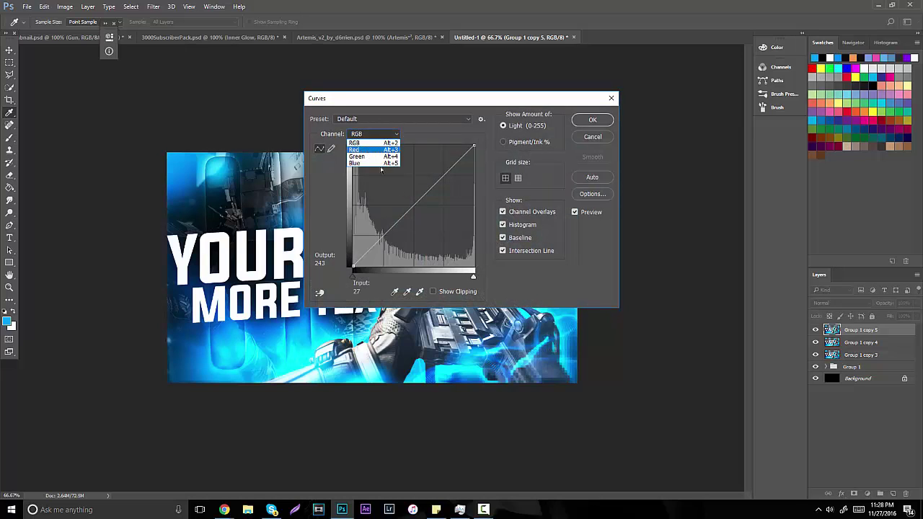
click(354, 149)
drag(463, 156, 462, 243)
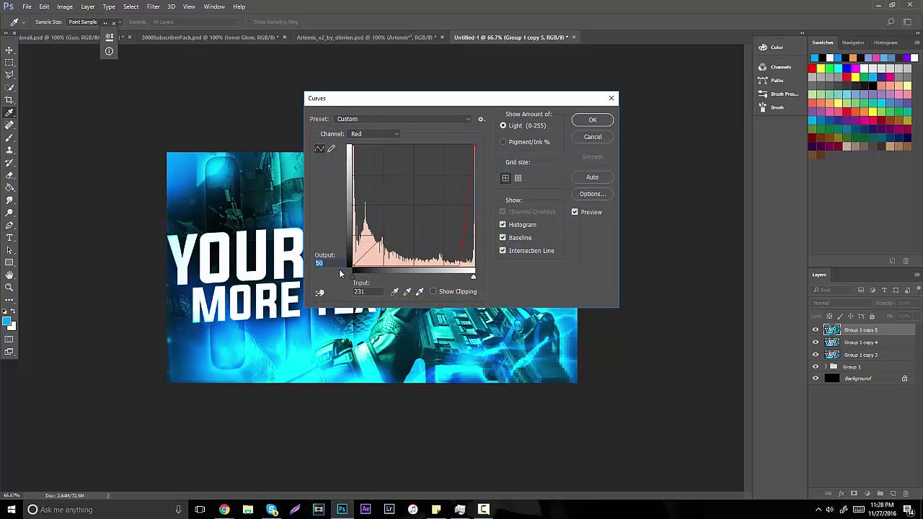
key(Tab)
text(2)
click(591, 120)
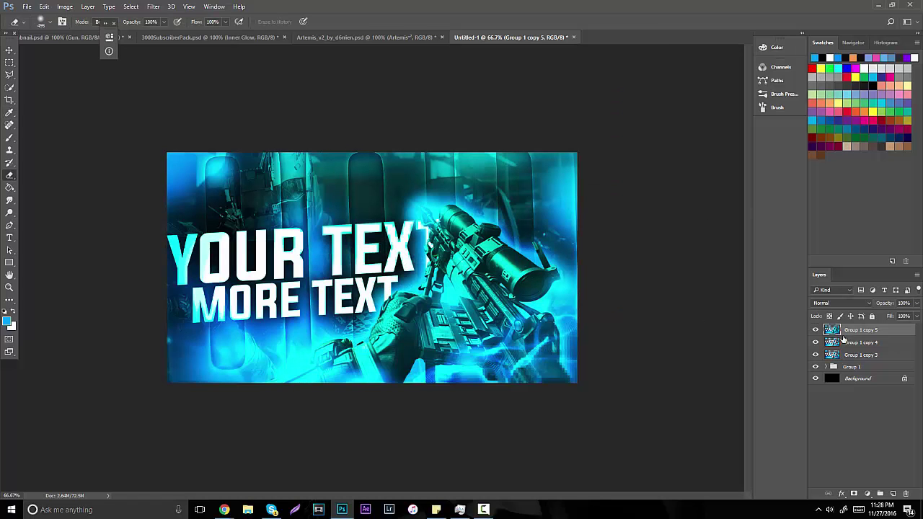
Apply Curves to the middle copy, pulling the highlights of the Green channel down to an output of 0.
click(842, 342)
click(64, 7)
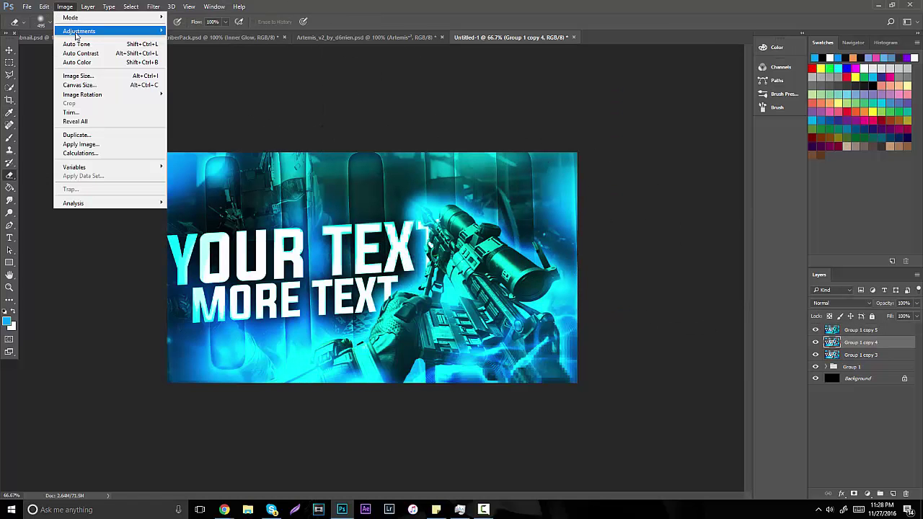
click(238, 49)
click(381, 133)
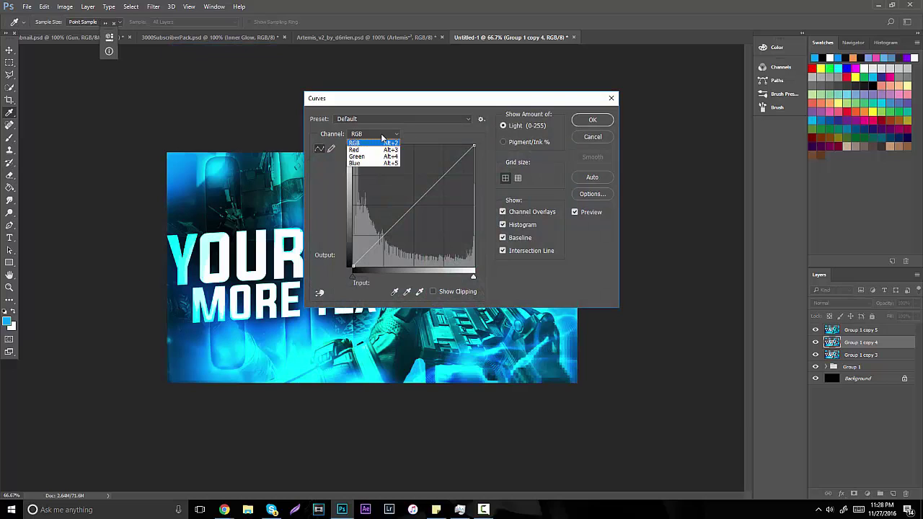
click(371, 157)
drag(466, 151, 467, 247)
double_click(334, 262)
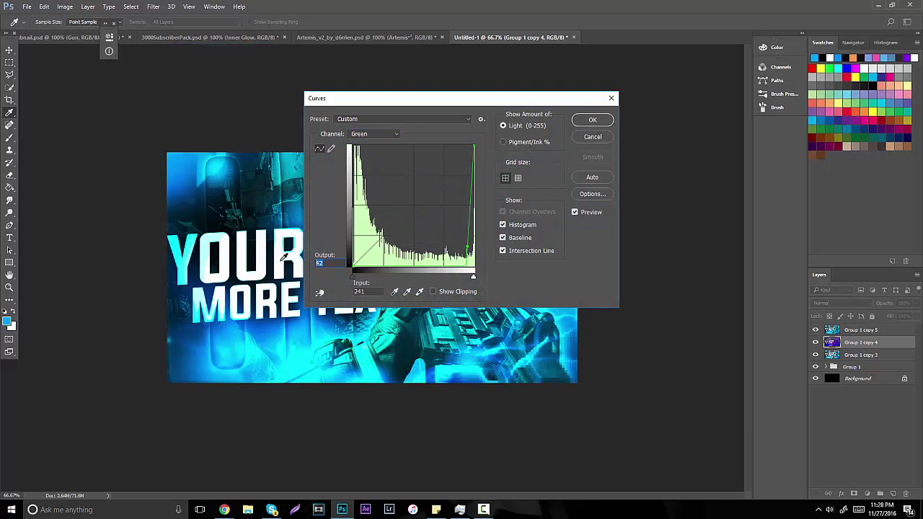
text(0)
key(Tab)
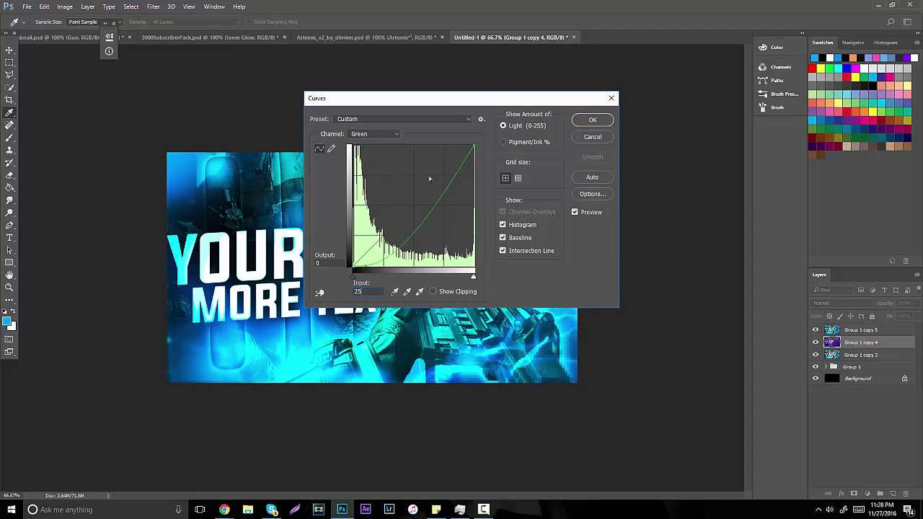
Pull the highlights of the middle copy's Blue channel down to an output of 0 and apply the curves.
click(375, 134)
click(370, 166)
drag(473, 146, 472, 249)
double_click(322, 263)
text(0)
click(361, 292)
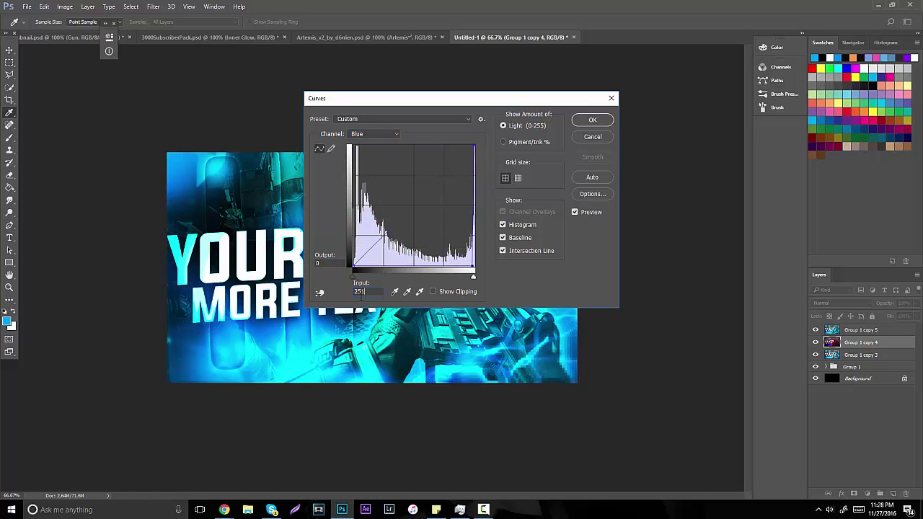
key(Return)
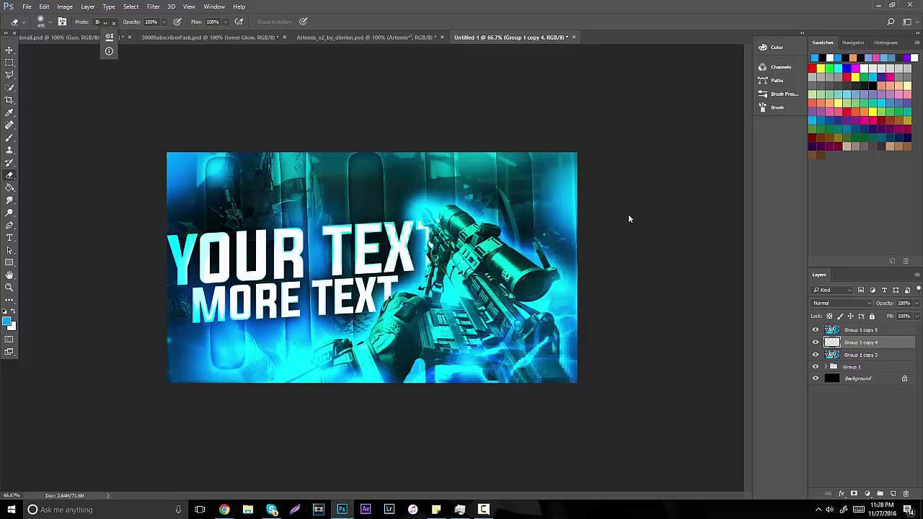
Set the topmost copy's blend mode to Screen and shift the copy slightly to create coloured fringes.
click(853, 331)
click(853, 303)
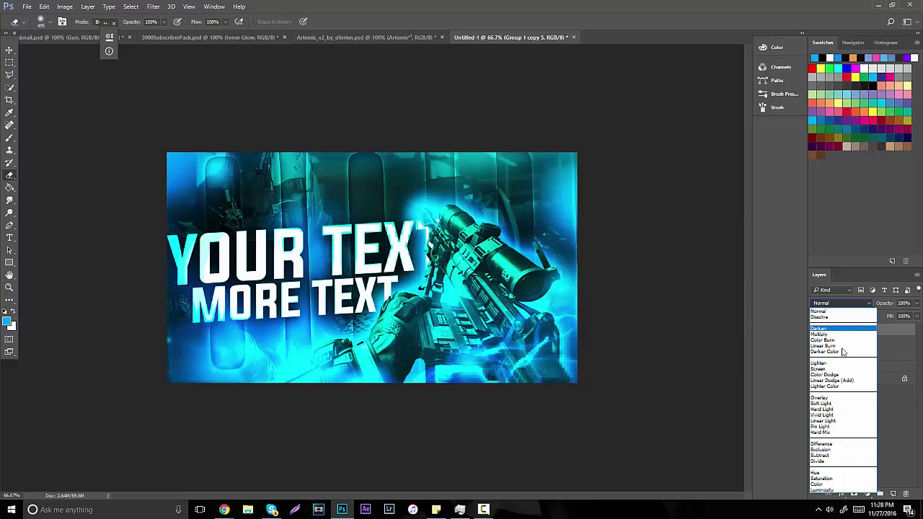
click(833, 371)
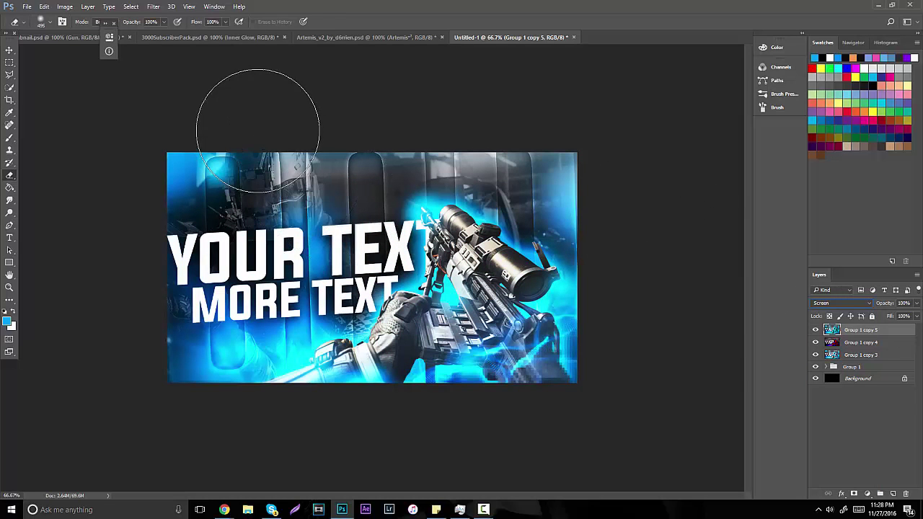
click(10, 50)
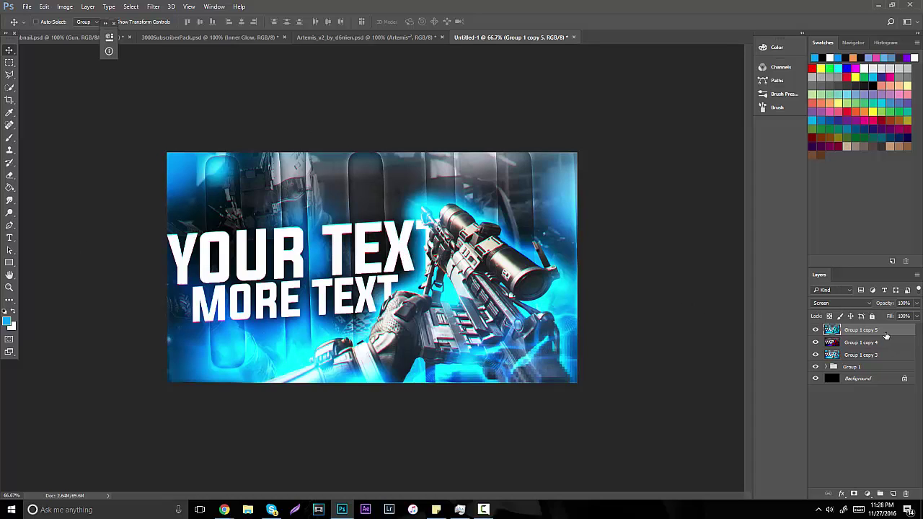
Merge the three stacked copies above Group 1 into one layer.
shift+click(858, 355)
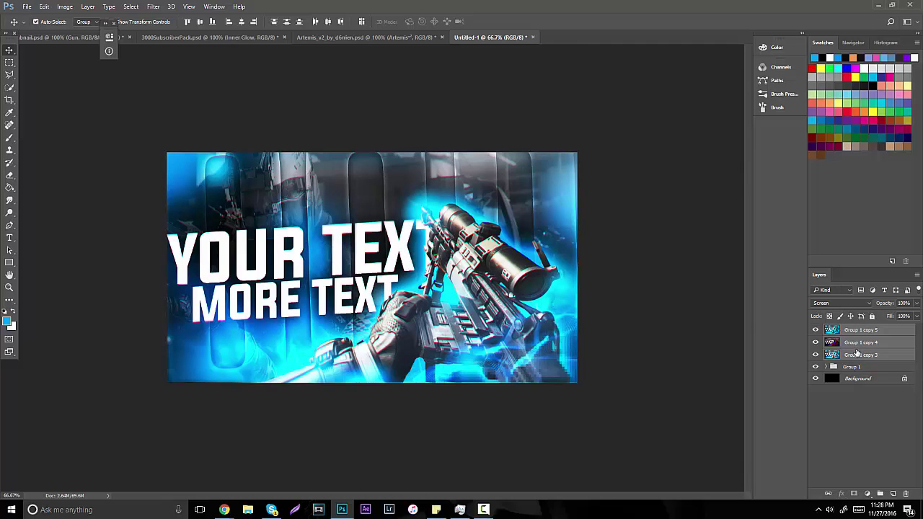
key(ctrl+e)
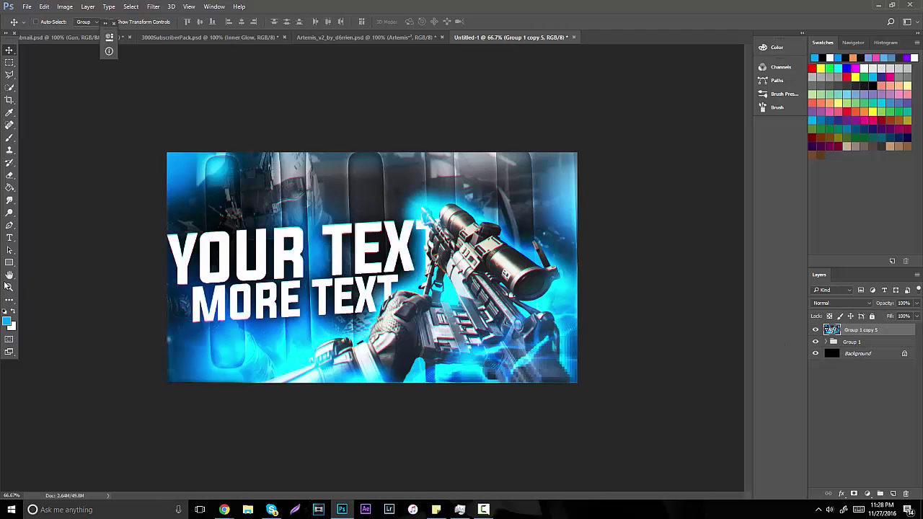
click(8, 287)
mouse_move(361, 250)
mouse_down()
mouse_move(324, 250)
mouse_move(368, 247)
mouse_up()
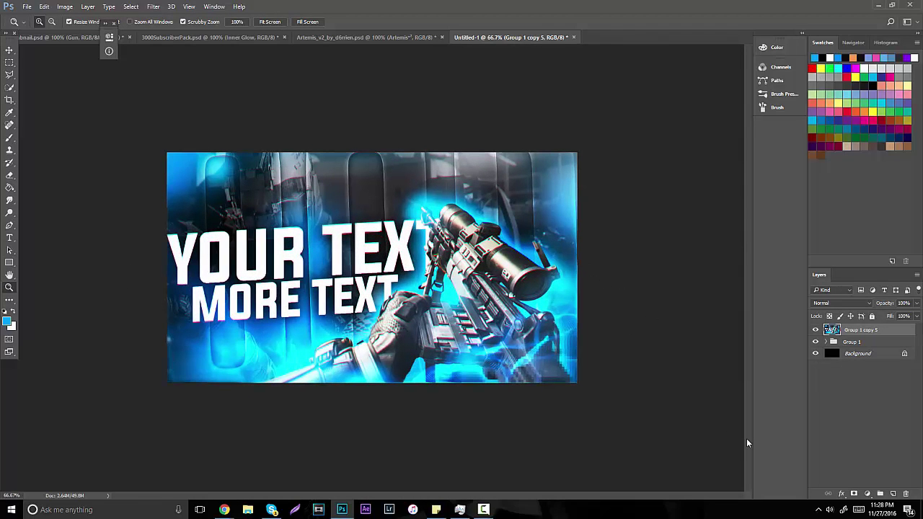
Add a Hue/Saturation adjustment layer above the merged artwork and shift its hue until the blue glow turns red.
click(868, 496)
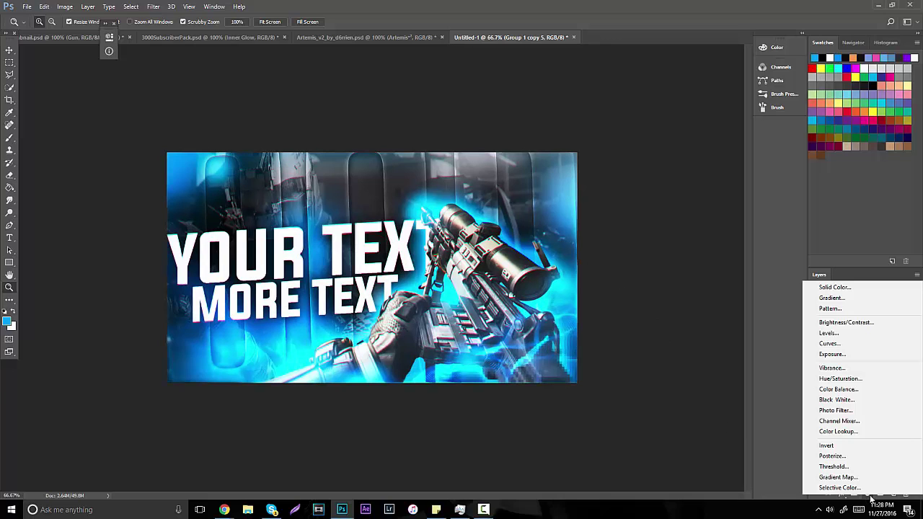
click(860, 378)
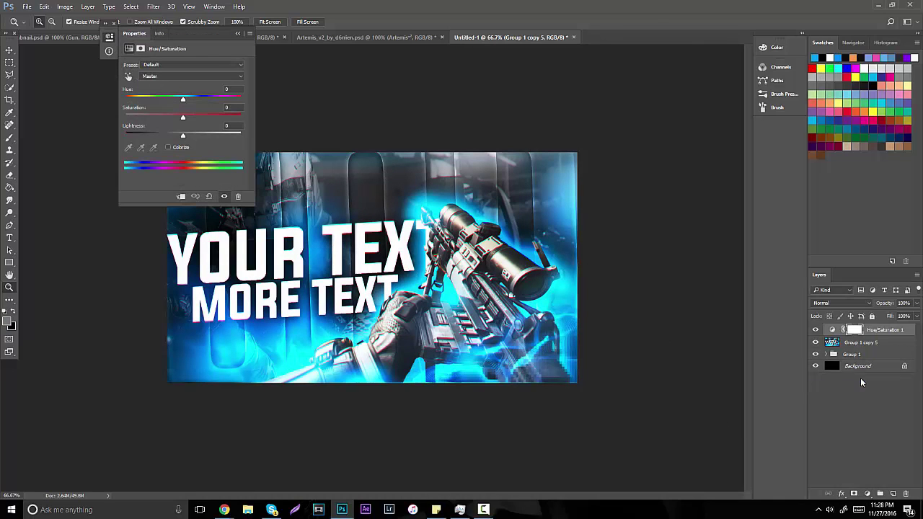
drag(185, 101, 239, 100)
click(239, 34)
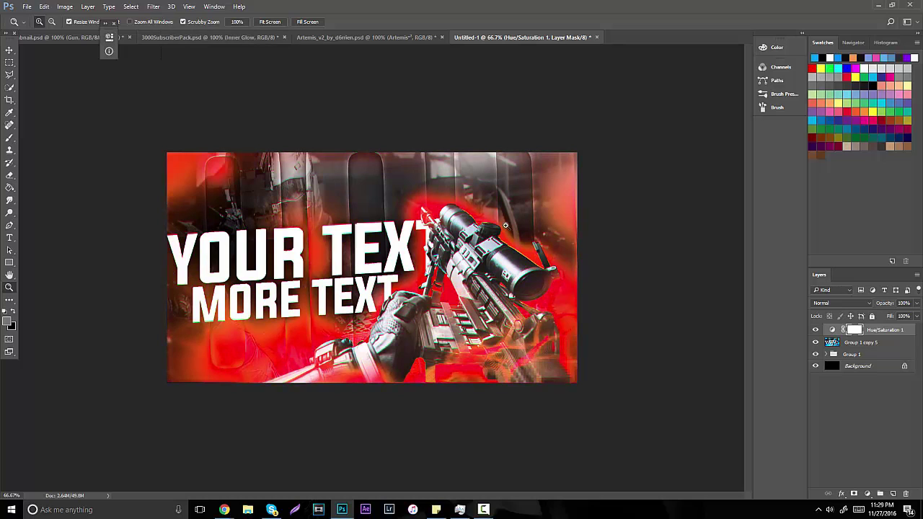
Undo the hue shift and delete the layer mask of the Hue/Saturation adjustment layer.
key(ctrl+z)
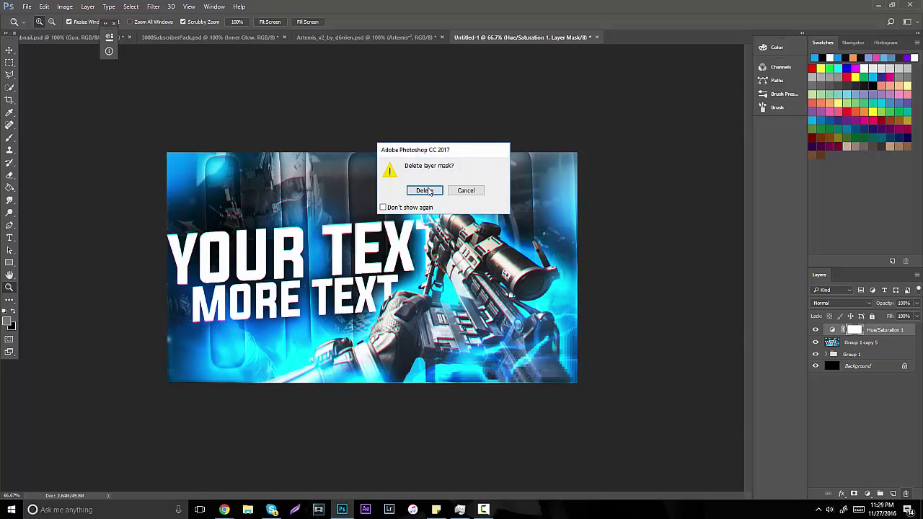
click(425, 189)
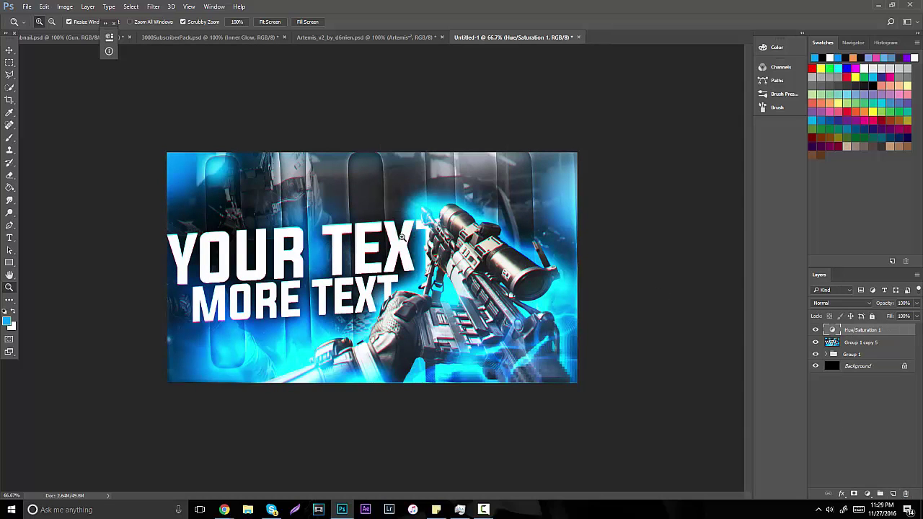
alt+click(385, 241)
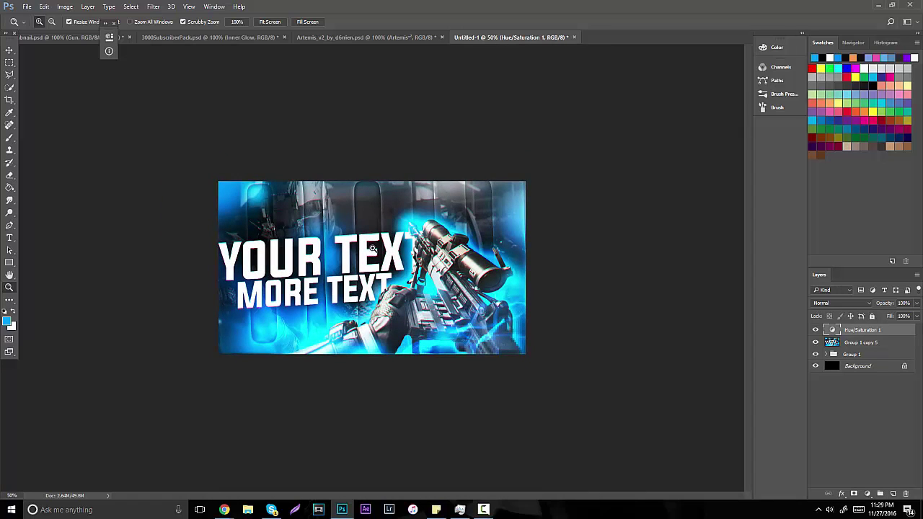
click(372, 246)
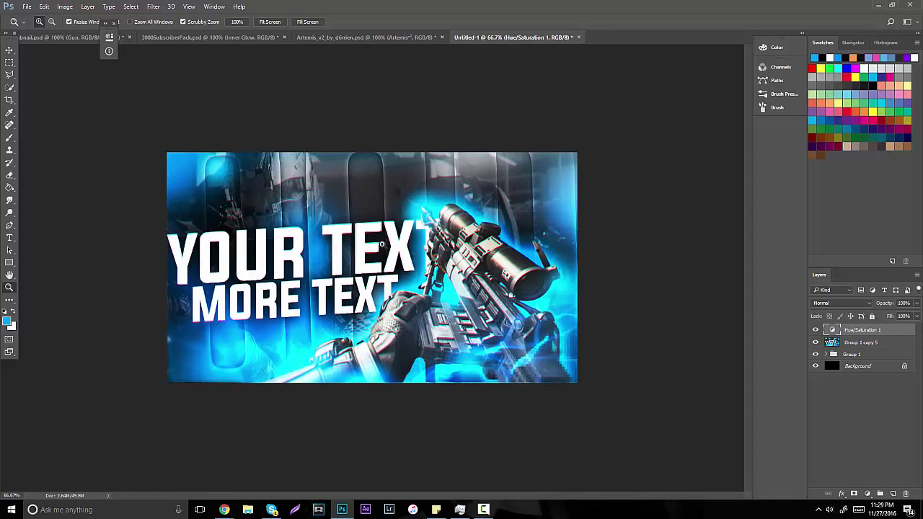
click(372, 271)
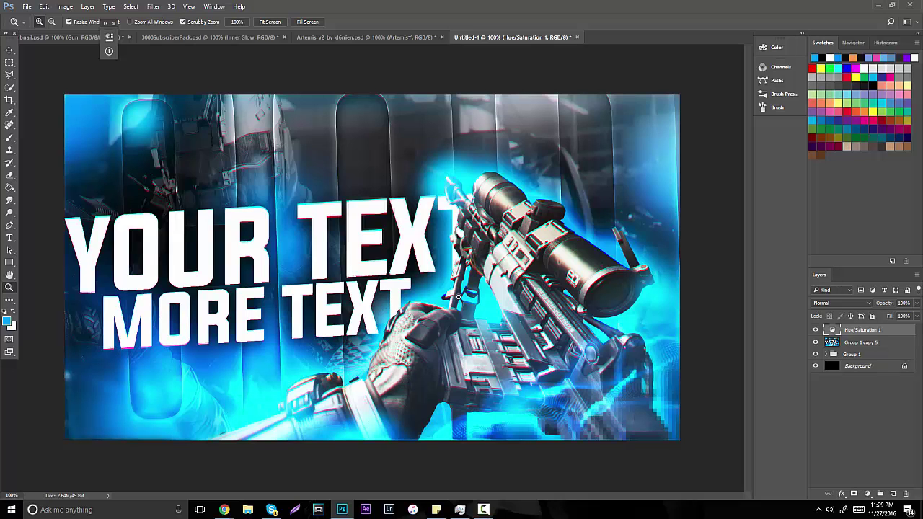
Switch to the earlier thumbnail template document, bring the gun back onto the Gun layer, and clear the selection.
click(75, 37)
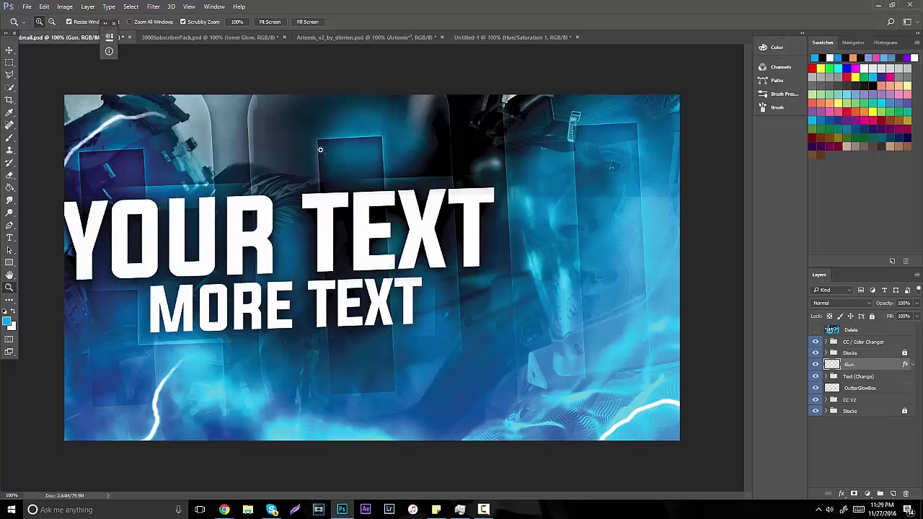
key(ctrl+v)
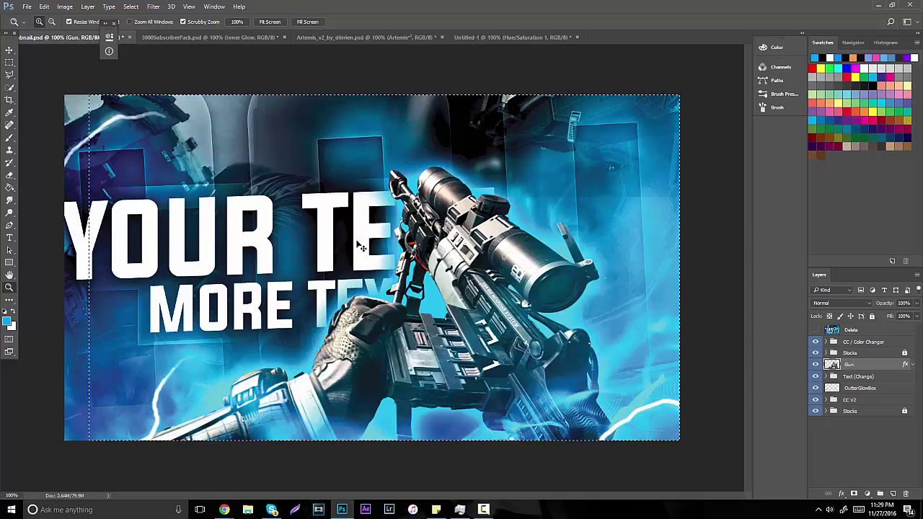
click(11, 50)
click(10, 62)
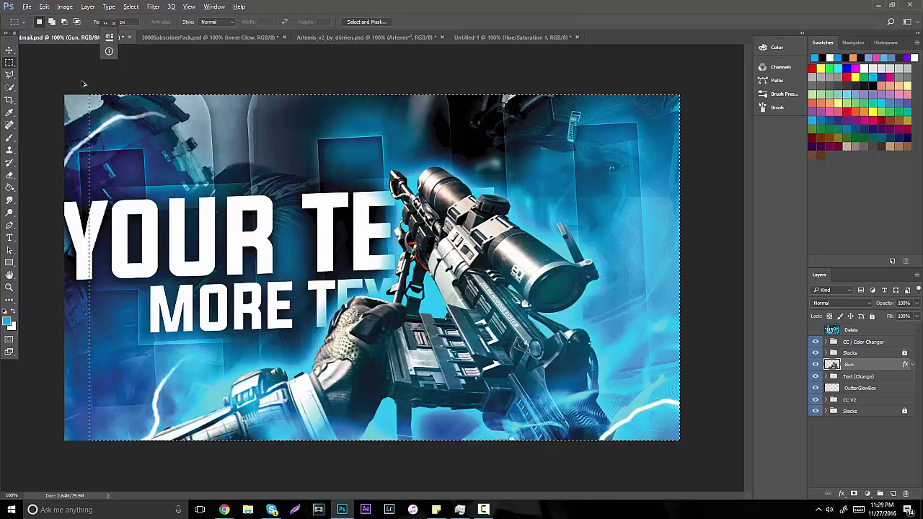
click(51, 54)
View the Sellfy page of the sniper thumbnail template and the YouTube weapons video in Chrome, and return to Photoshop.
mouse_move(225, 510)
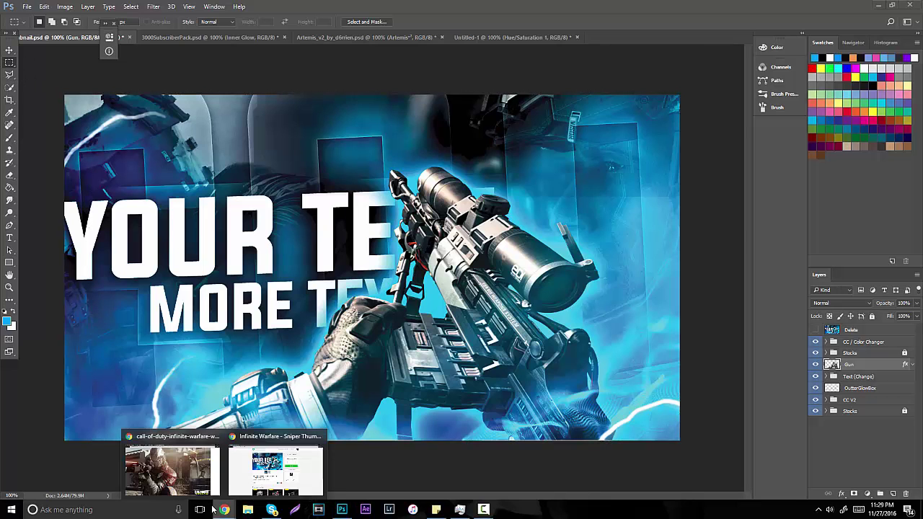
click(176, 455)
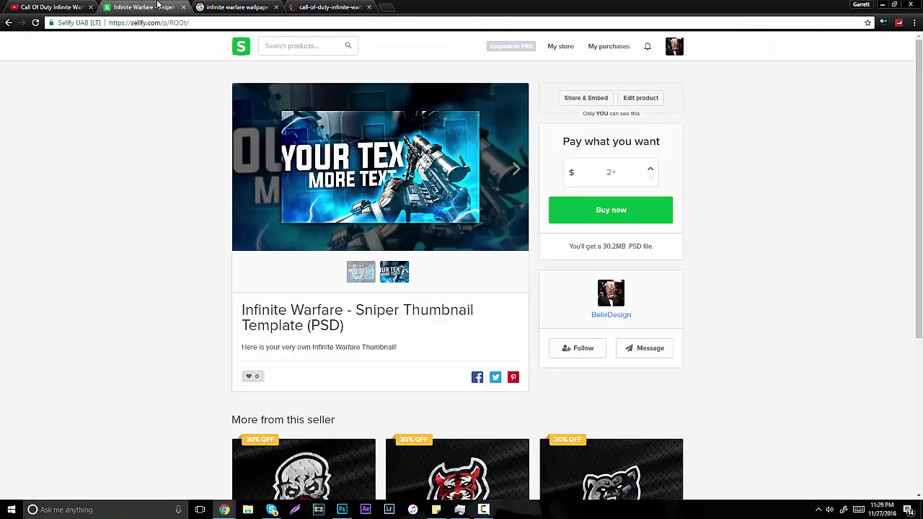
click(159, 6)
click(78, 5)
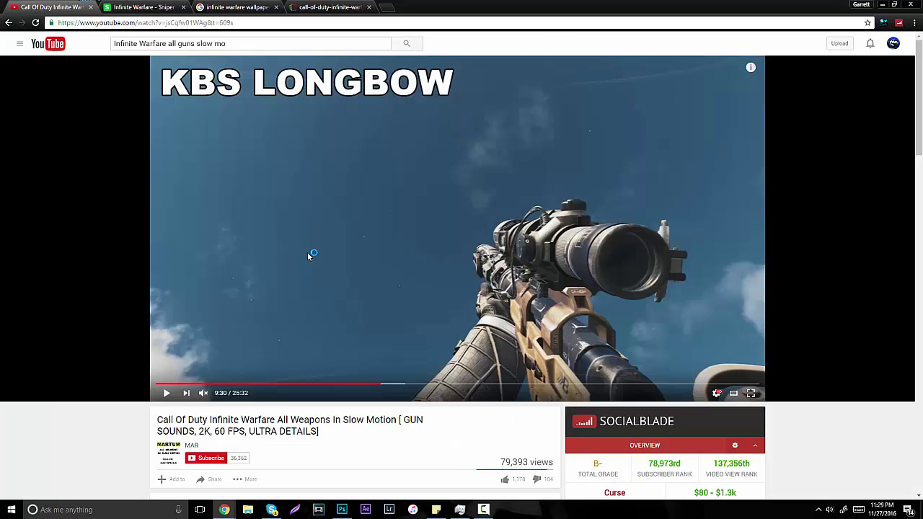
click(343, 509)
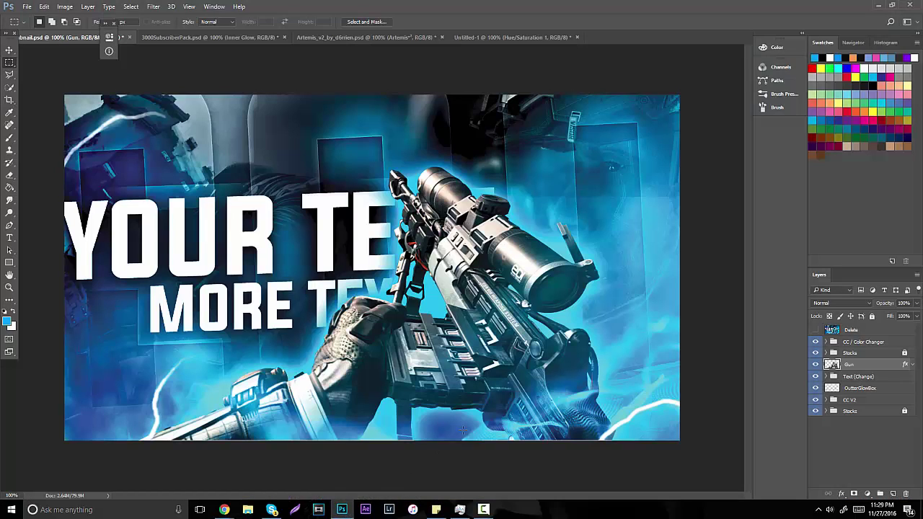
Open Save for Web for the template, choose the PNG-8 format, and cancel the export.
click(9, 49)
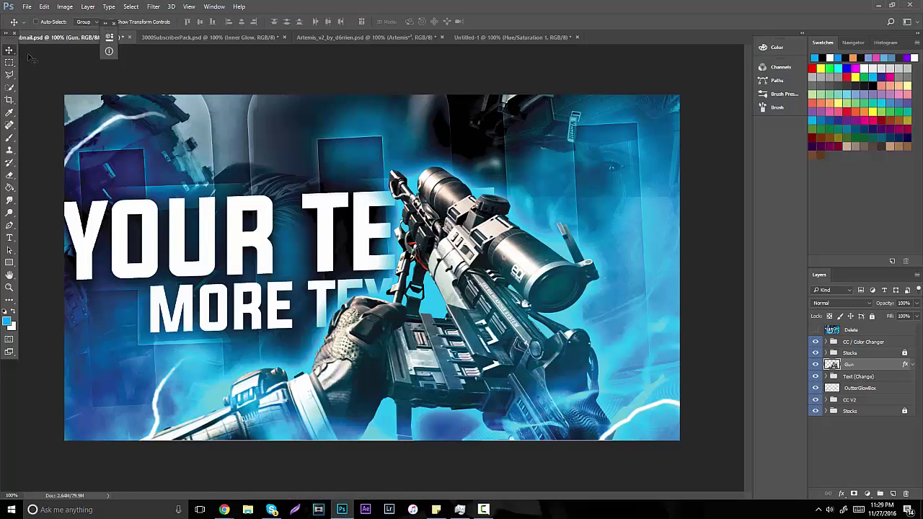
click(26, 6)
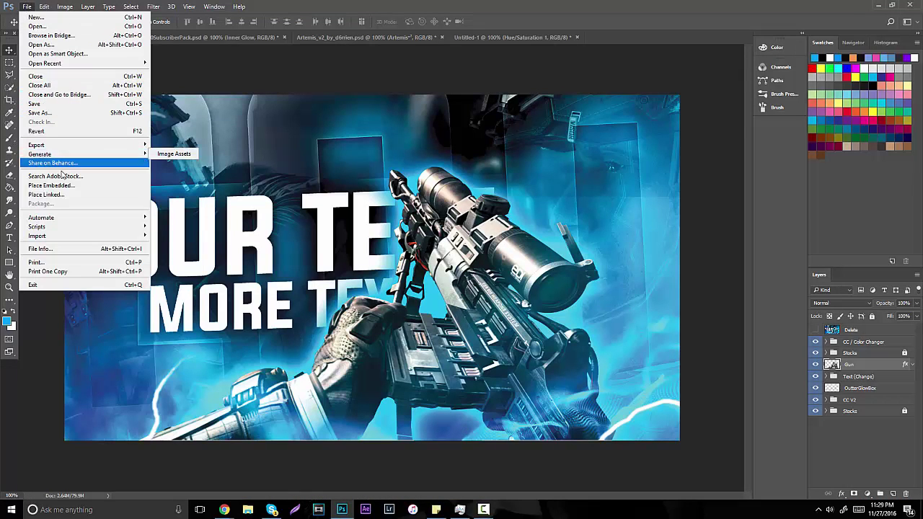
mouse_move(90, 146)
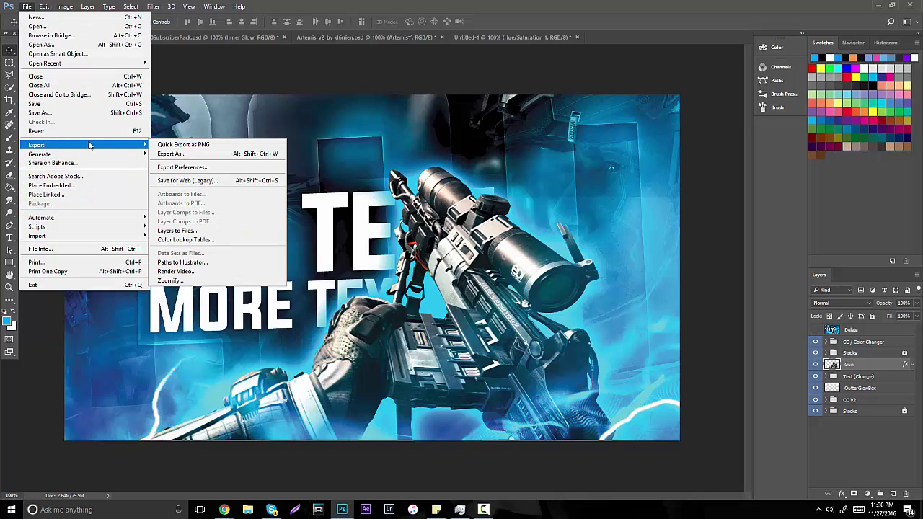
click(189, 180)
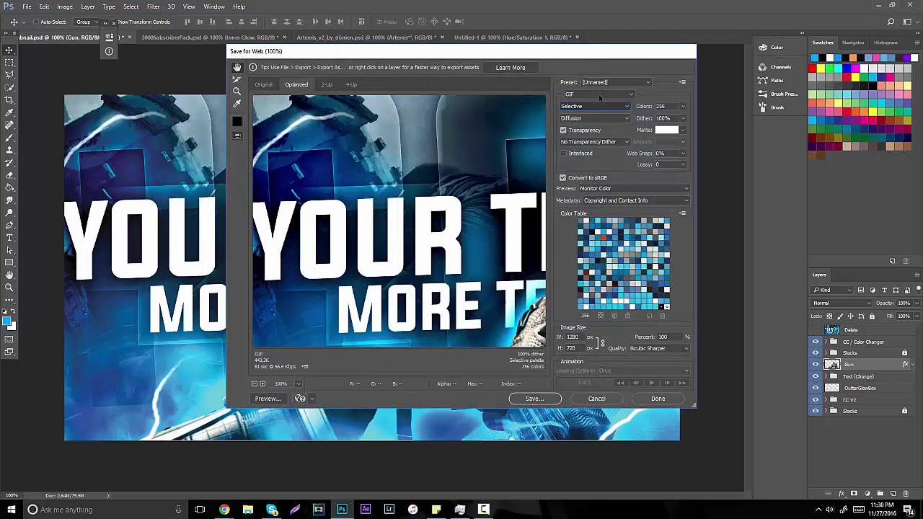
click(621, 97)
click(587, 120)
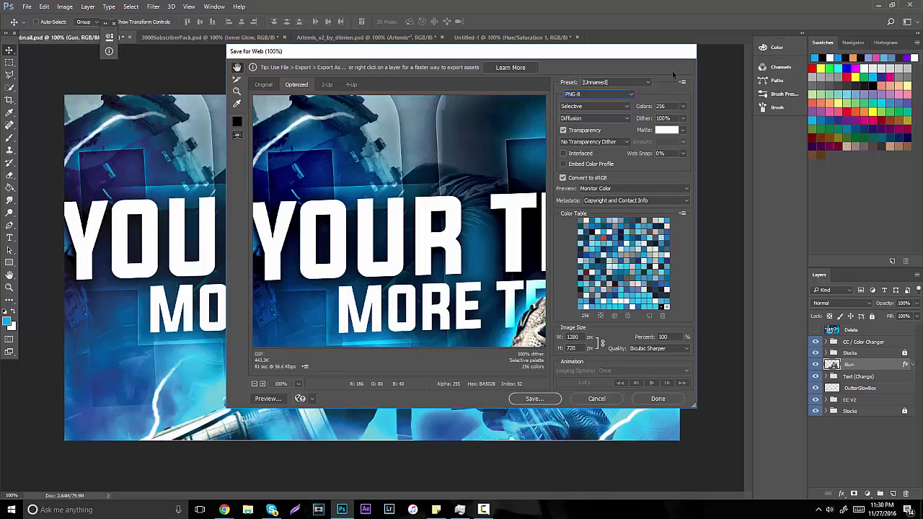
click(597, 399)
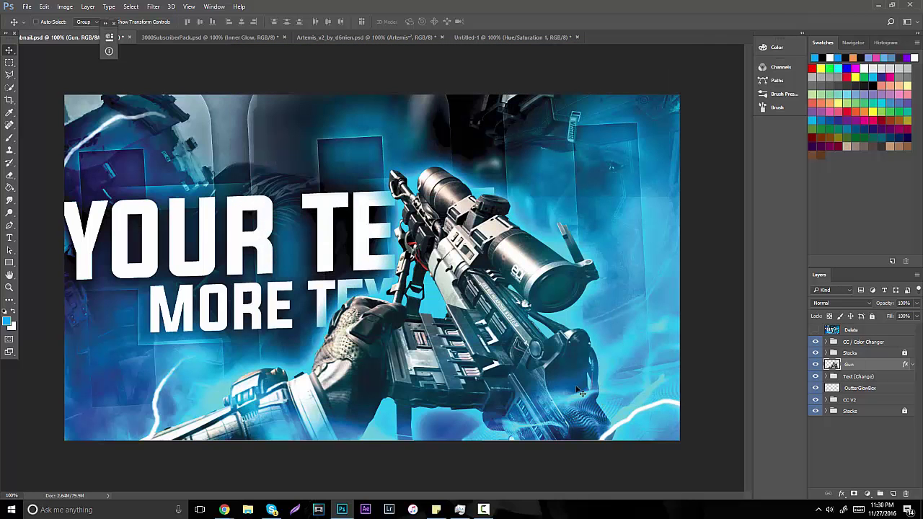